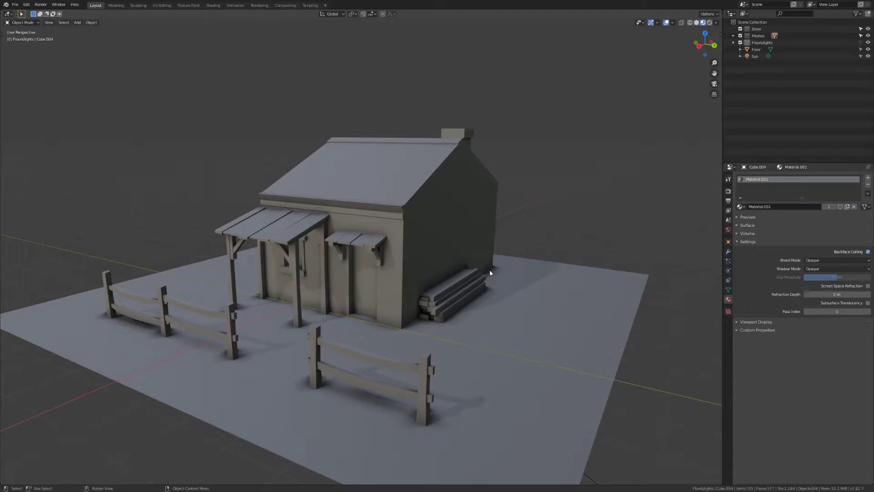
middle_drag(415, 304, 407, 283)
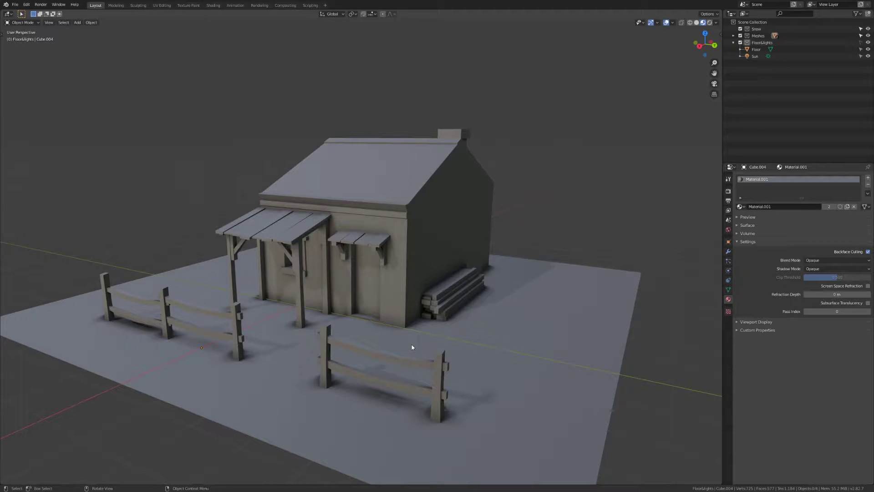
middle_drag(452, 294, 380, 256)
key(a)
key(alt+a)
middle_drag(497, 316, 489, 314)
click(451, 295)
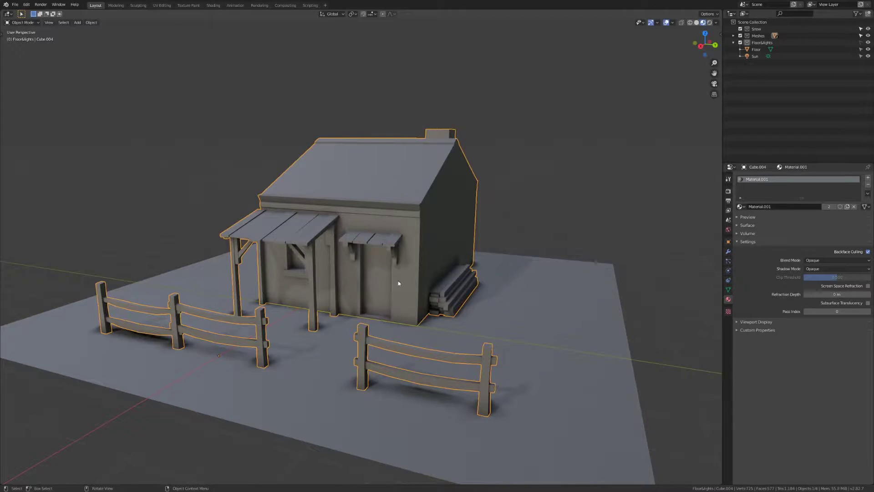
middle_drag(464, 276, 347, 355)
key(alt+a)
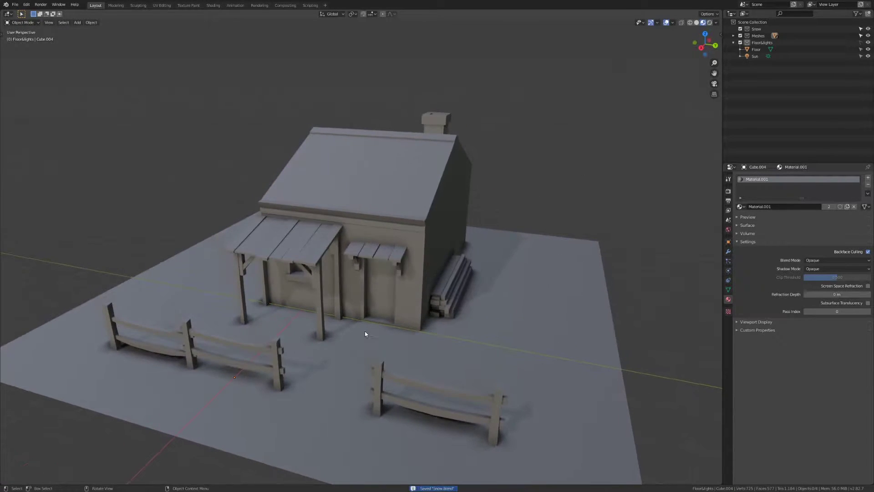
click(365, 331)
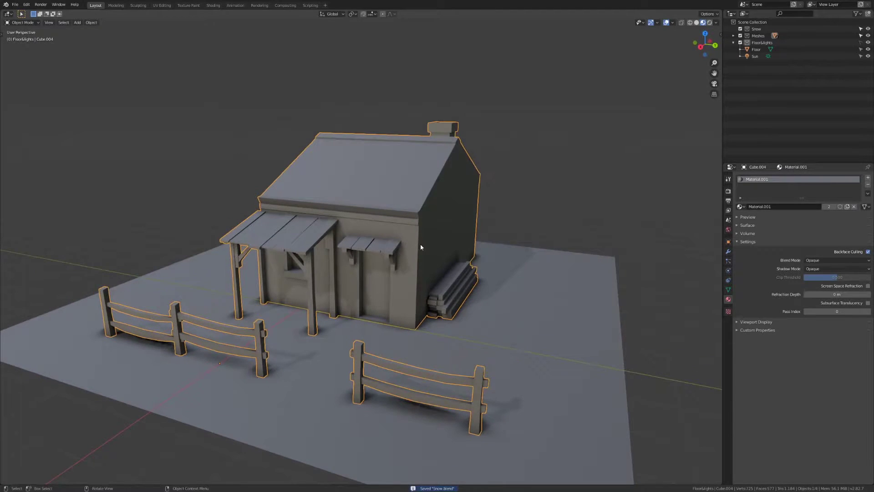
key(alt+a)
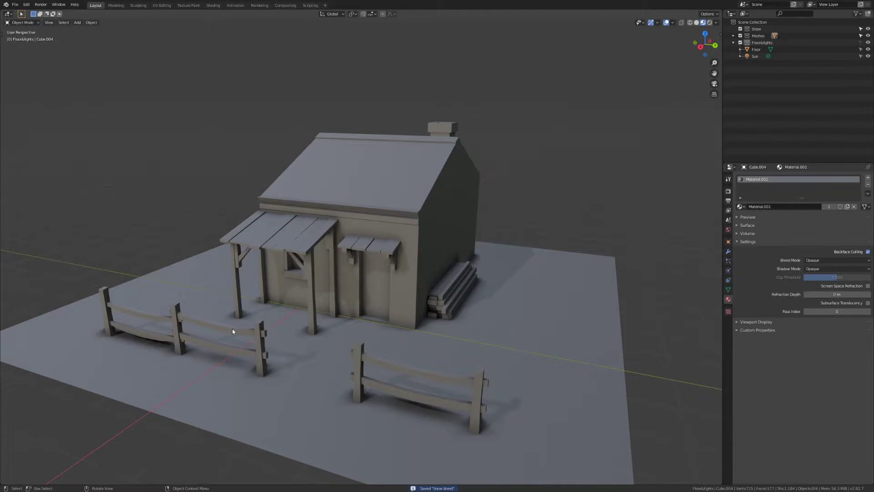
Step: Select all faces of the house and fence mesh that are visible from directly above, in face edit mode
middle_drag(288, 282, 310, 301)
click(304, 244)
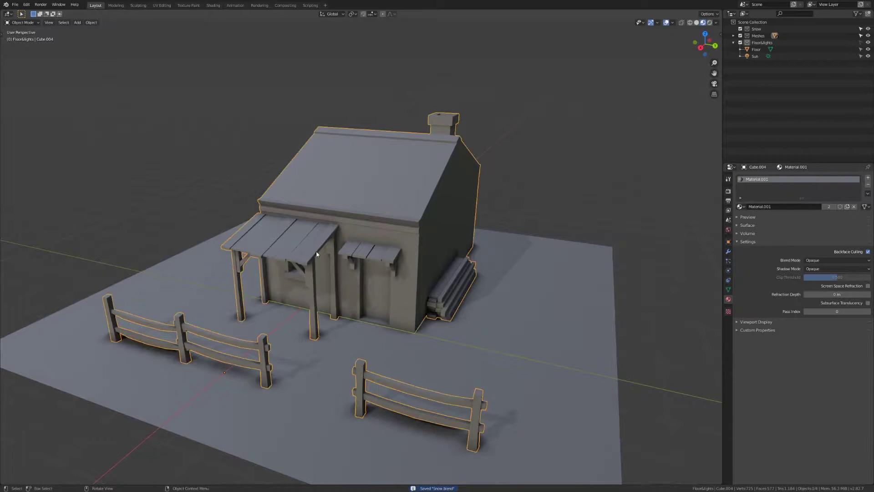
key(Tab)
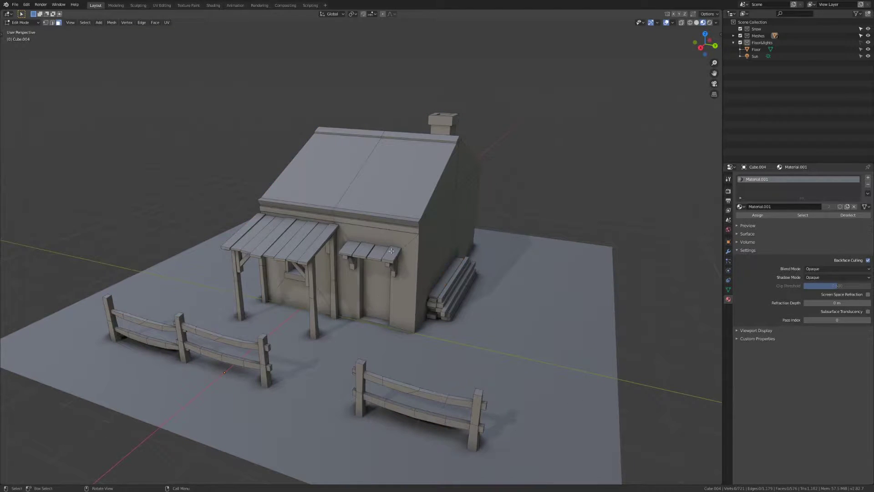
key(KP_7)
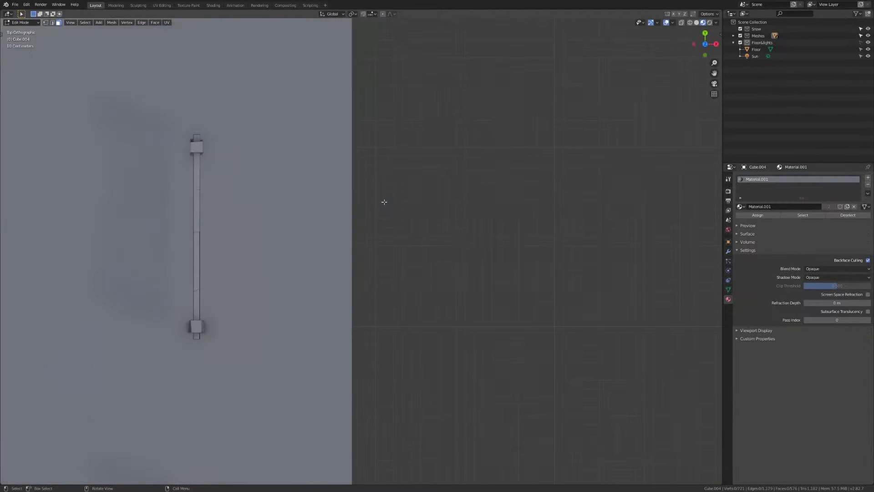
scroll(383, 201, down, 4)
shift+middle_drag(238, 249, 499, 151)
scroll(347, 212, down, 2)
drag(121, 82, 592, 446)
middle_drag(616, 407, 467, 315)
scroll(467, 314, up, 3)
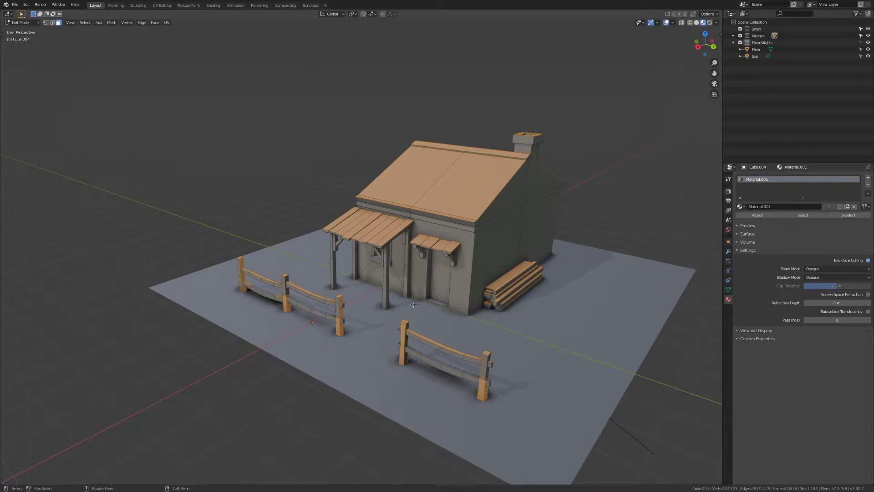
middle_drag(455, 345, 483, 319)
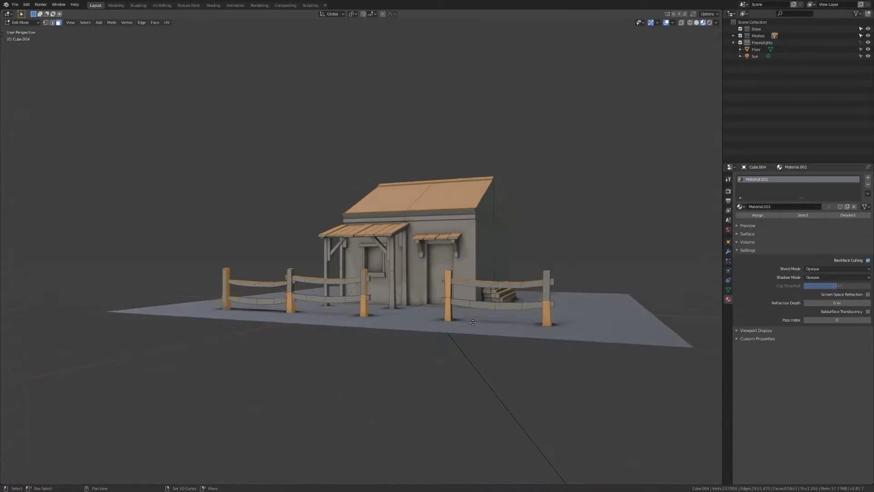
Step: Duplicate the selected faces straight up above the house and separate them into their own object
key(shift+d)
key(z)
click(491, 188)
middle_drag(491, 188, 515, 203)
key(p)
click(484, 213)
key(Tab)
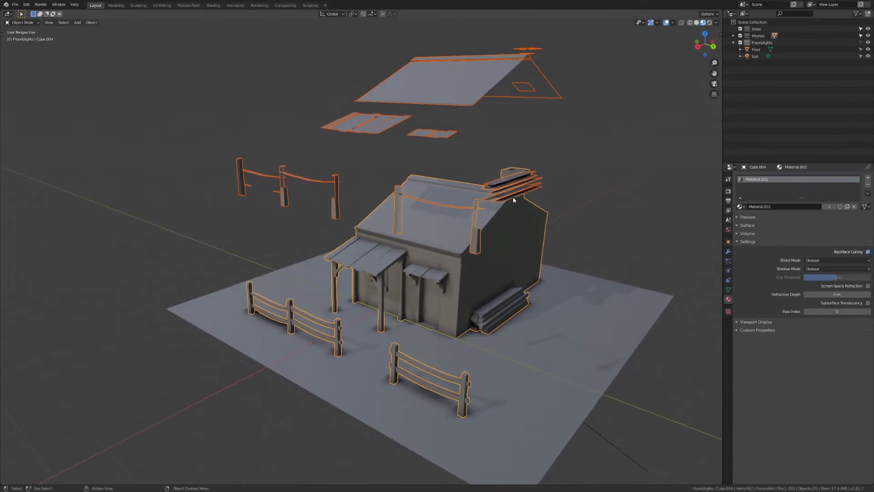
Step: In the separated mesh, select the upward-facing faces by similar normal, adjusting the threshold to include roof slopes but not post sides
click(454, 84)
middle_drag(491, 241, 485, 228)
key(g)
right_click(529, 170)
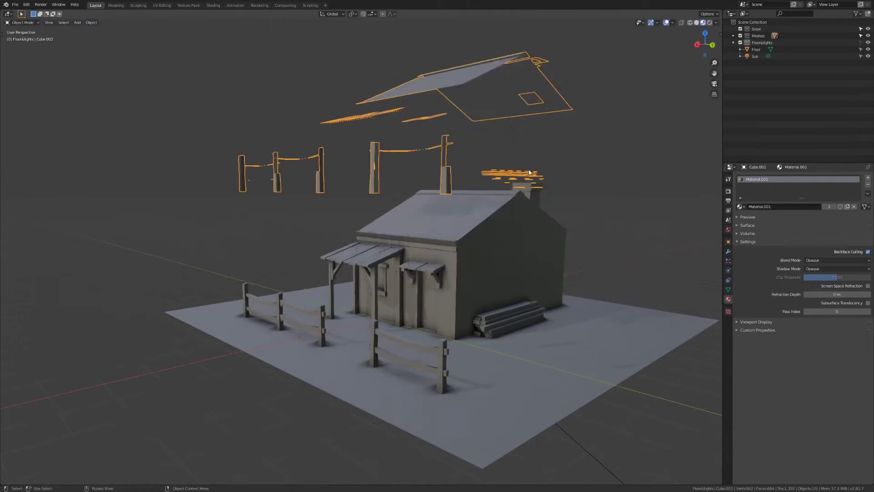
key(Tab)
middle_drag(485, 212, 461, 164)
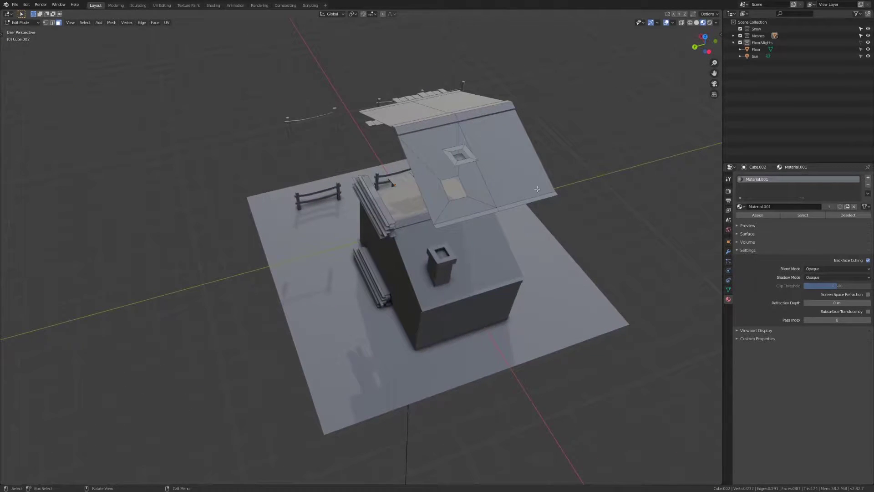
middle_drag(413, 186, 330, 265)
middle_drag(469, 185, 519, 217)
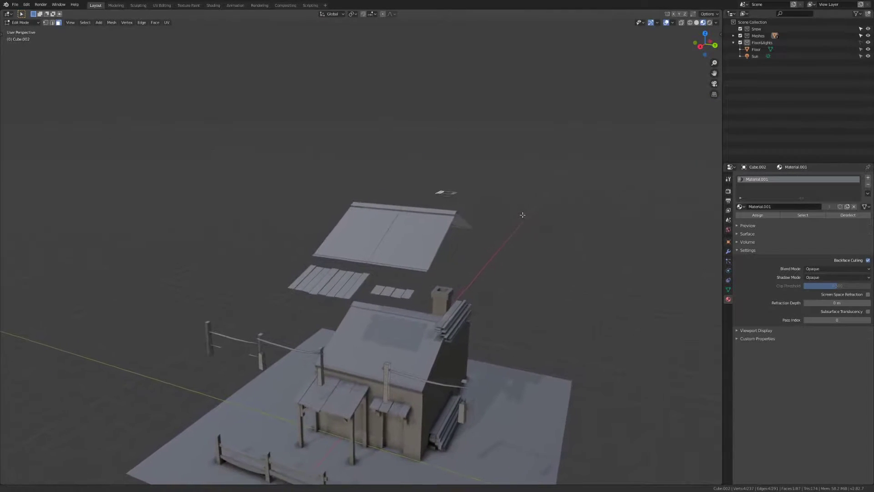
key(shift+g)
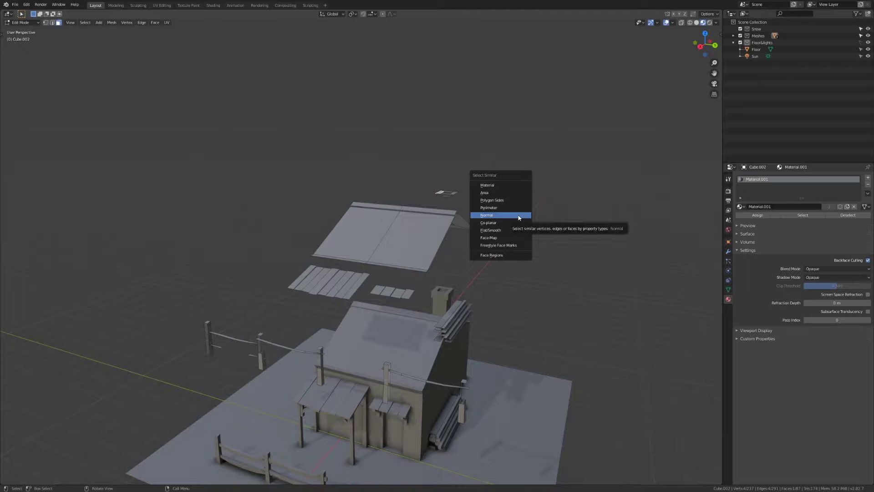
click(518, 218)
shift+middle_drag(489, 233, 498, 222)
mouse_move(71, 477)
mouse_down()
mouse_move(48, 477)
mouse_move(73, 477)
mouse_up()
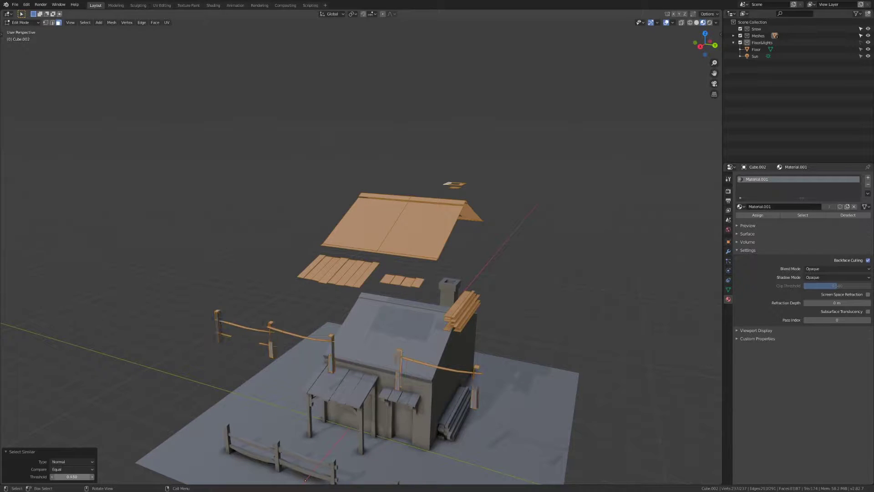
Step: Invert the selection and delete the steep side faces of the fence posts from the raised copy
middle_drag(437, 292, 390, 326)
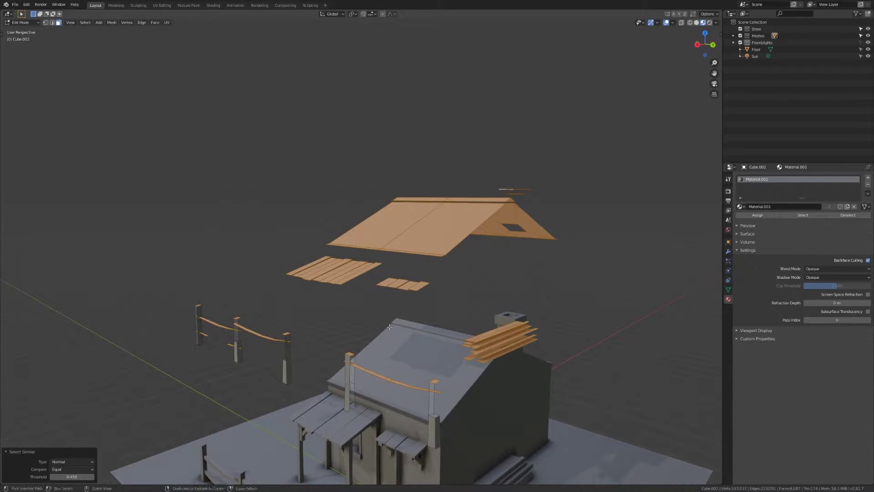
key(ctrl+i)
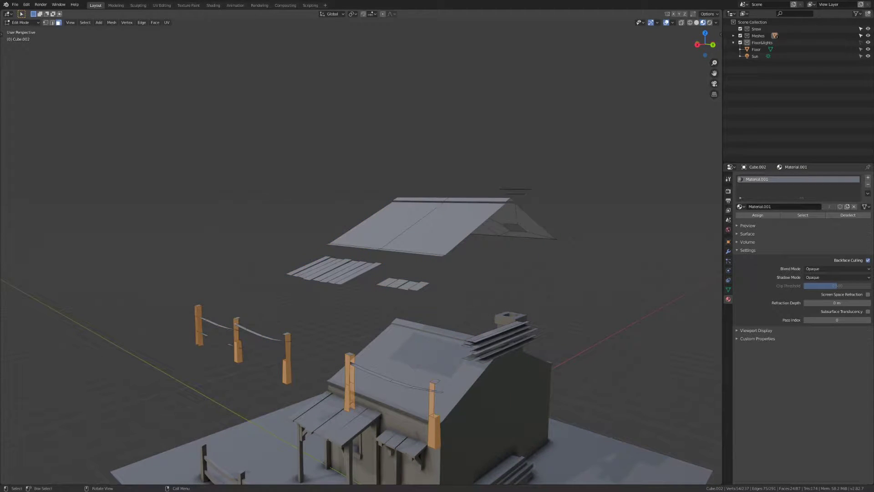
key(x)
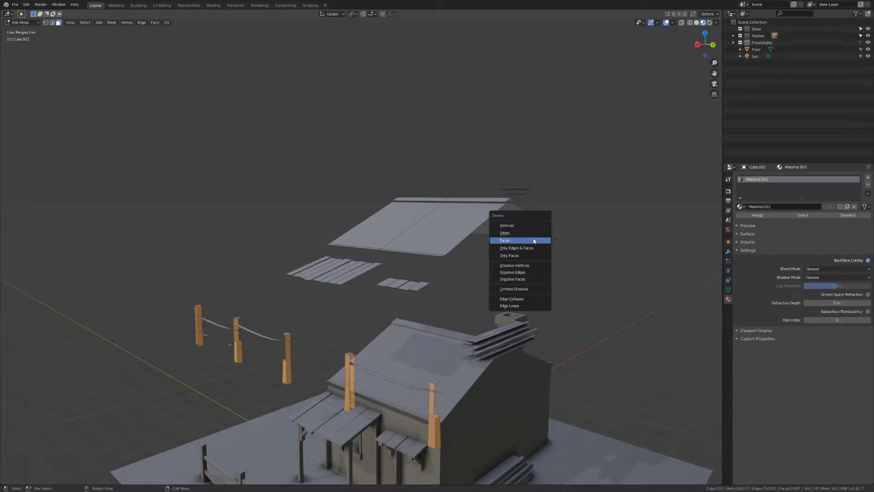
click(538, 240)
middle_drag(428, 273, 450, 273)
key(a)
middle_drag(442, 306, 417, 314)
key(alt+a)
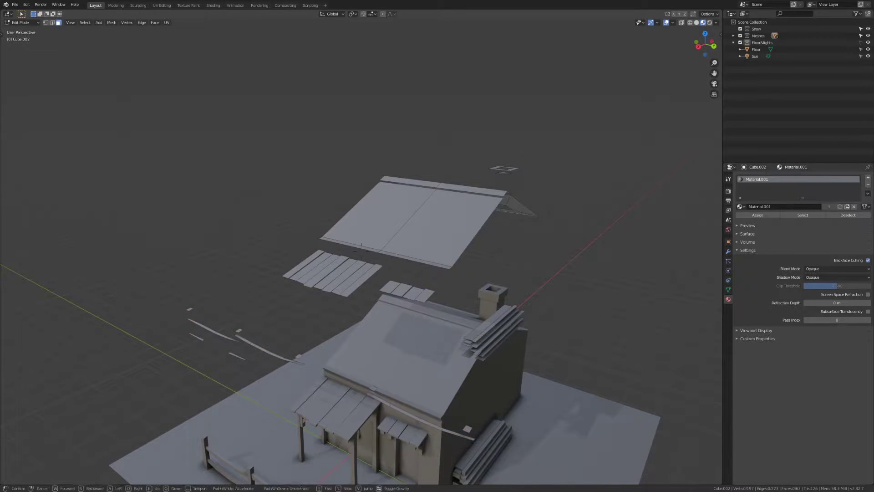
Step: Delete the two hidden faces lying beneath the raised porch roof planks
key(shift+grave)
key(w)
key(a)
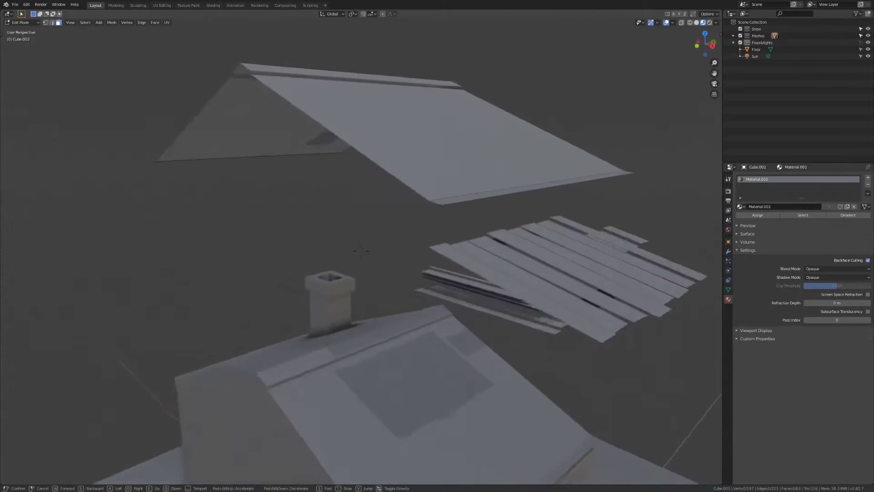
click(445, 246)
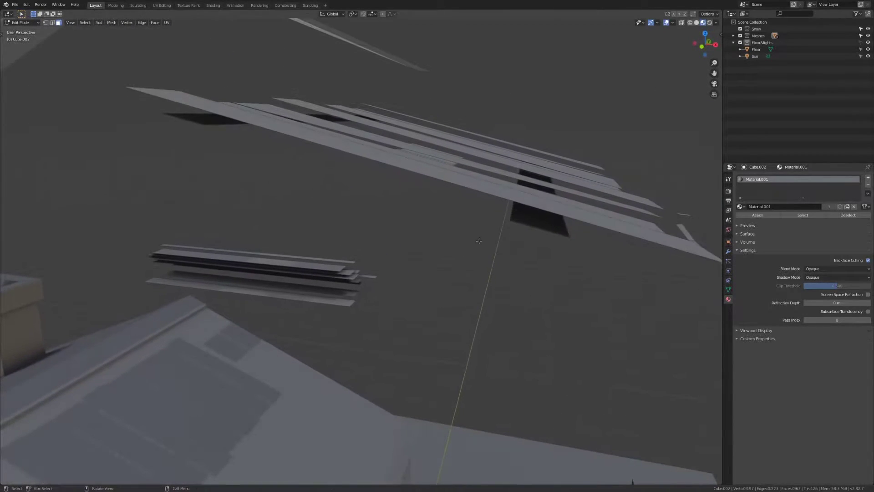
click(555, 225)
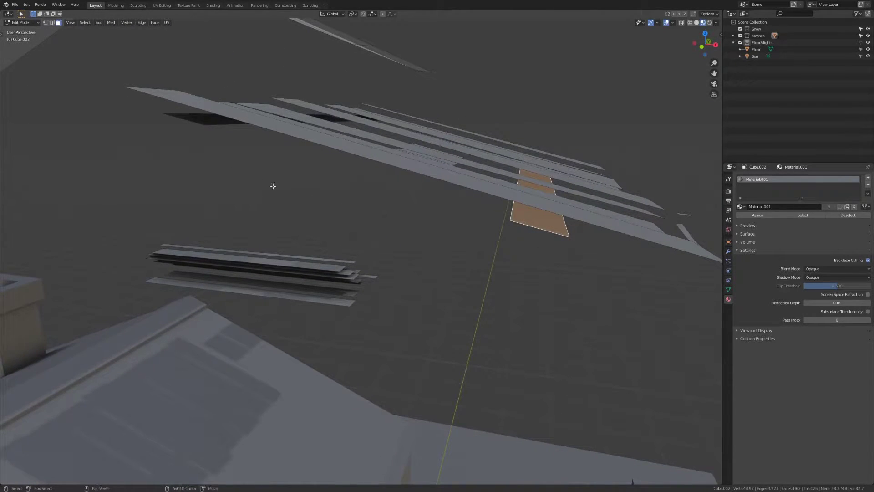
shift+click(192, 120)
key(x)
click(180, 105)
Step: Delete the three covered lower plank faces inside the raised copy of the wood pile
key(shift+grave)
key(d)
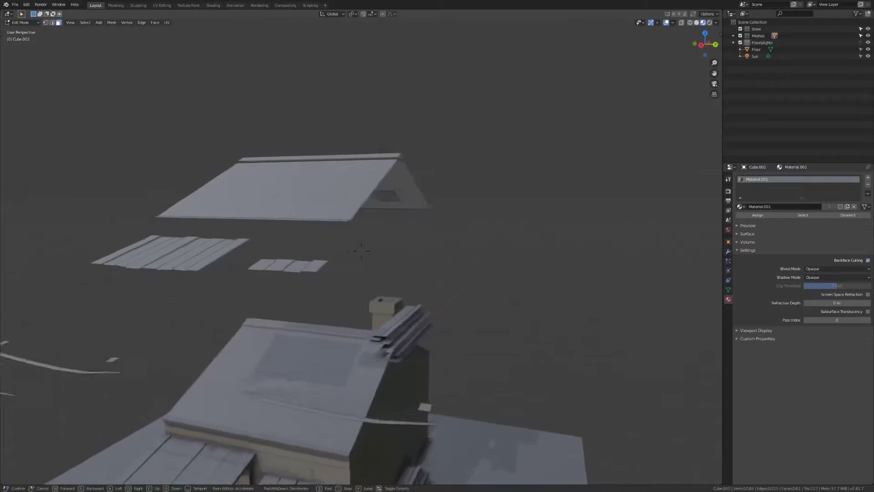
key(w)
click(382, 293)
key(l)
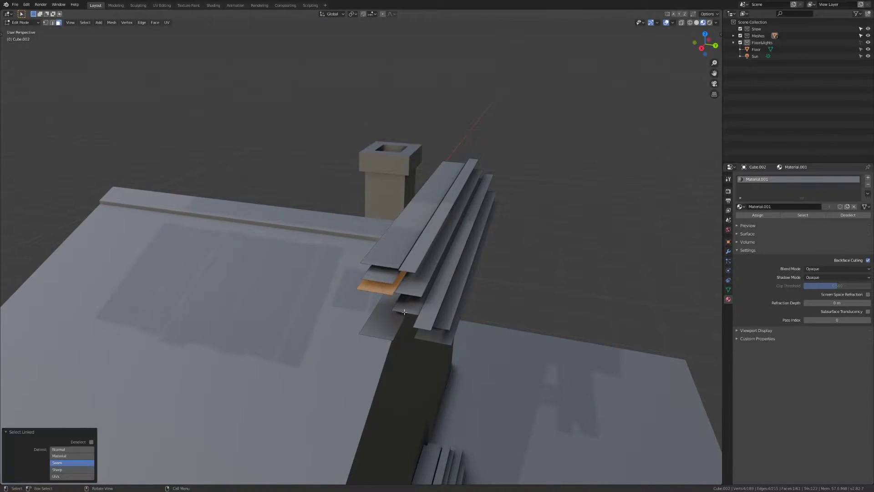
key(l)
key(l)
middle_drag(433, 324, 434, 313)
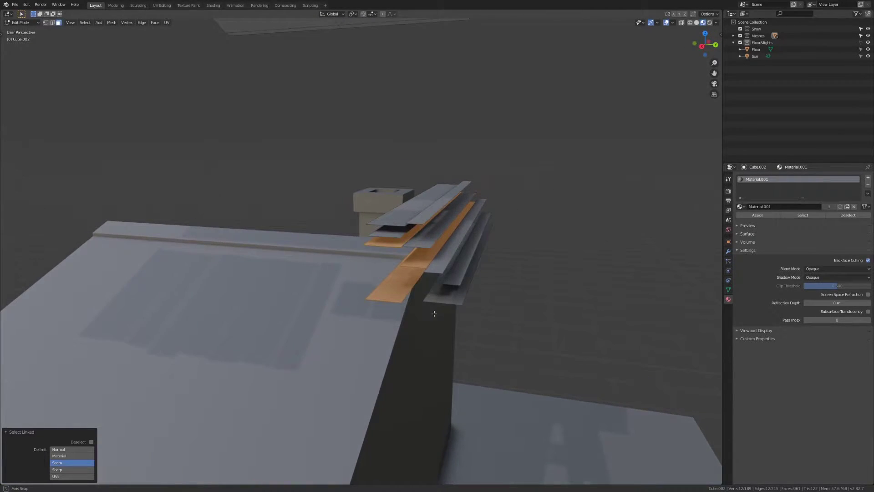
key(x)
click(422, 265)
Step: Move all the remaining separated faces down along Z onto the house and fences, and return to object mode
scroll(423, 268, down, 5)
middle_drag(422, 273, 448, 272)
key(a)
key(g)
key(z)
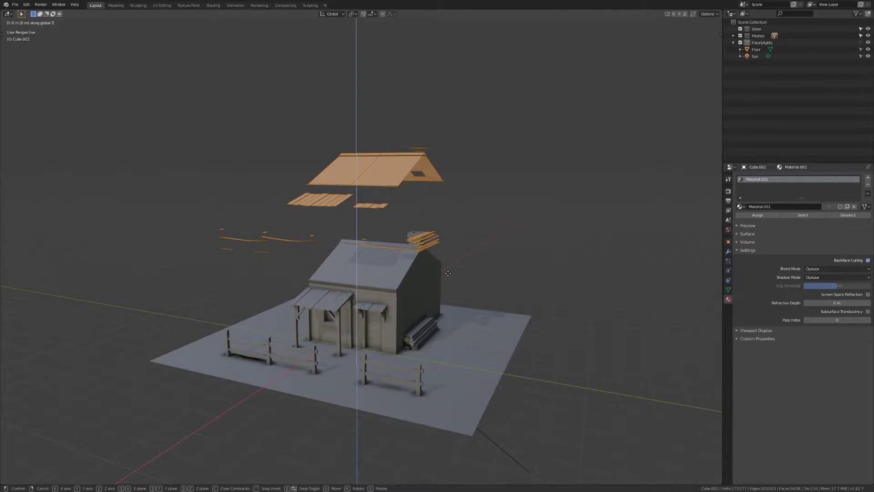
click(413, 329)
middle_drag(414, 330, 505, 302)
key(Tab)
scroll(431, 329, up, 1)
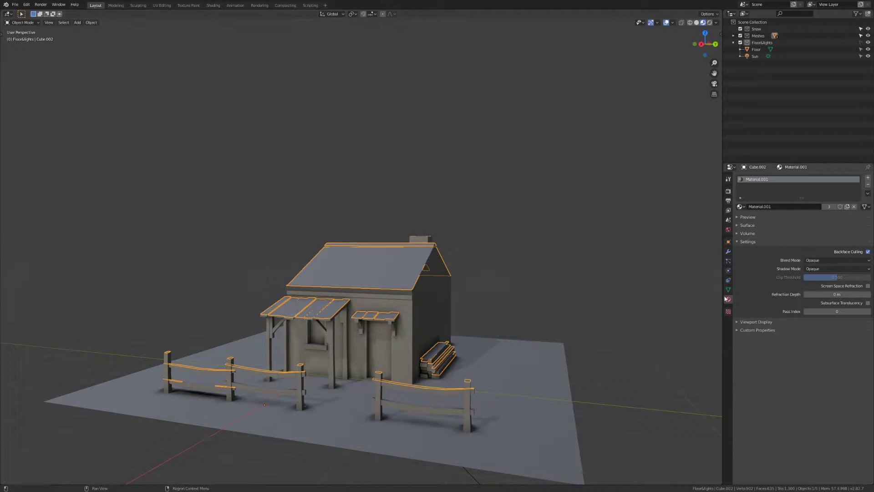
Step: Assign the existing Material.002 to the separated top-face mesh
middle_drag(363, 269, 359, 293)
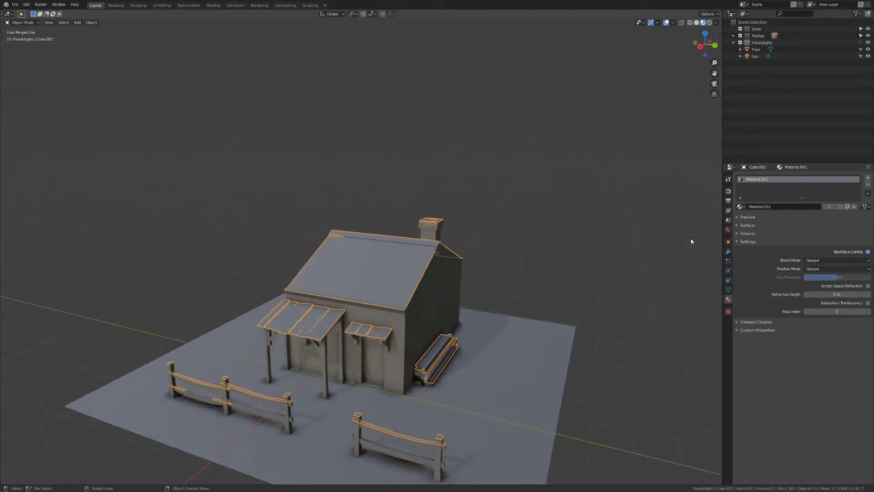
click(743, 205)
click(755, 228)
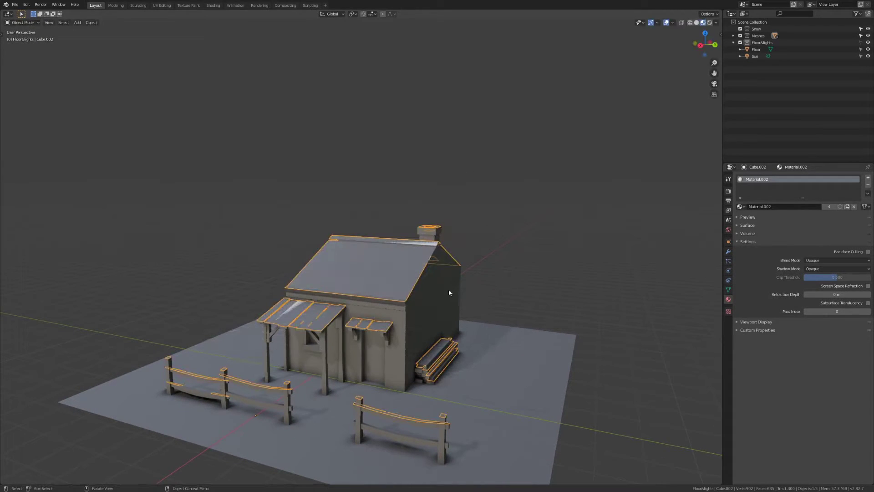
Step: Extrude all top faces upward about 0.147 m along local Z to form a snow layer, and clear the selection
middle_drag(452, 300, 491, 350)
key(Tab)
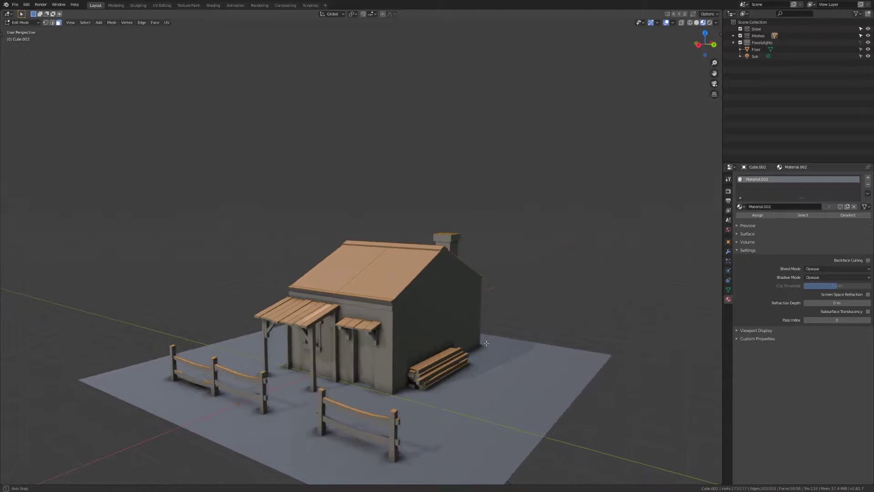
key(e)
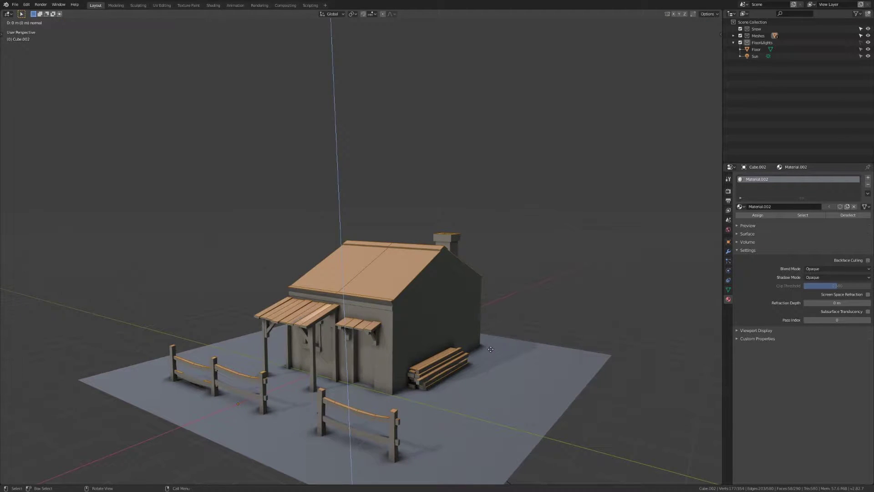
key(z)
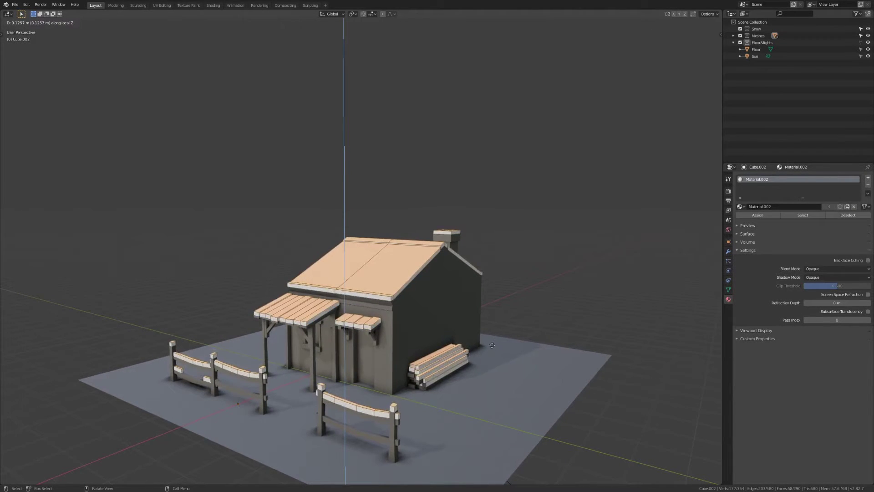
click(493, 344)
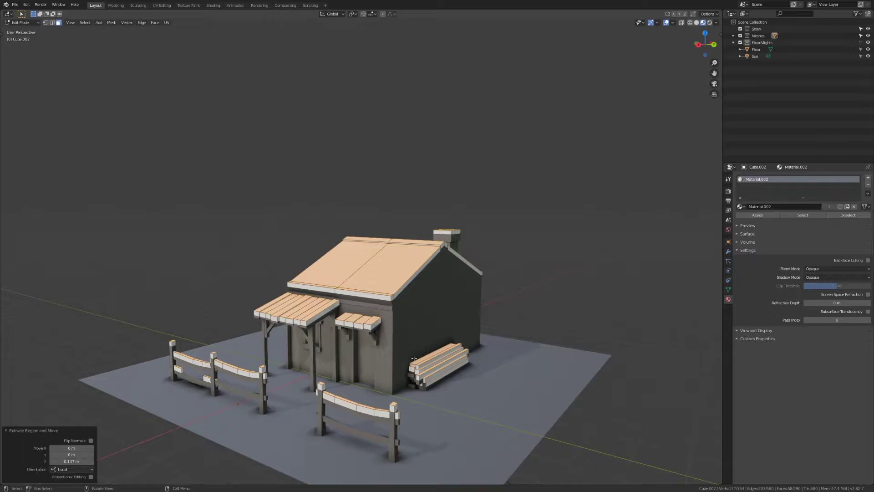
middle_drag(418, 360, 397, 363)
key(alt+a)
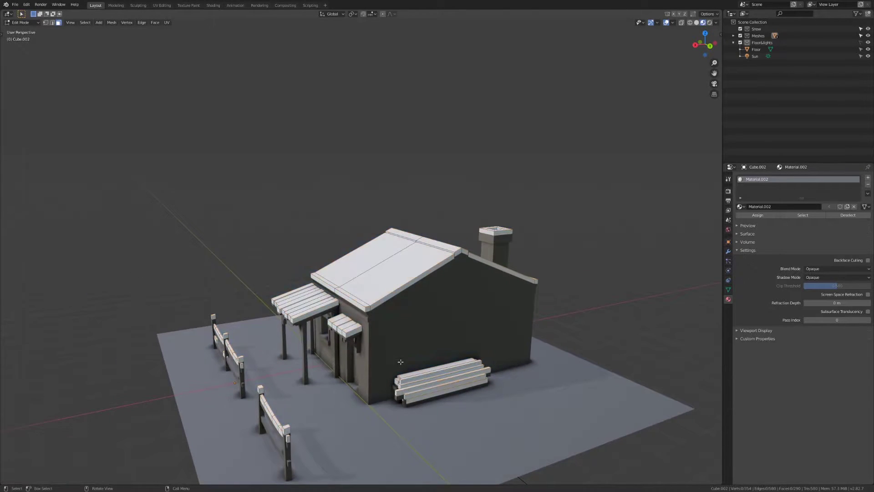
middle_drag(400, 318, 408, 319)
key(Tab)
key(Tab)
middle_drag(421, 251, 429, 261)
click(425, 256)
key(shift+g)
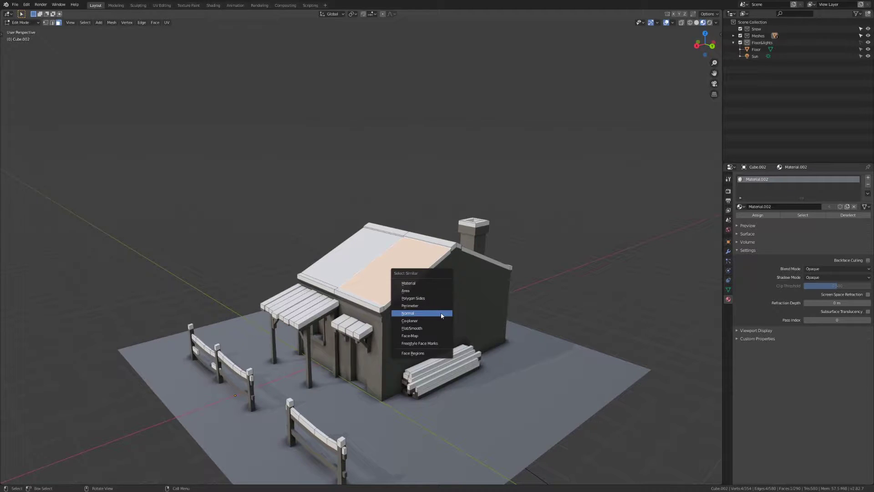
click(441, 316)
middle_drag(463, 322, 474, 318)
key(ctrl+z)
Step: Select the chimney's top face and all faces with similar normals at threshold 0.450, and shift them slightly along global Z
middle_drag(460, 230, 447, 239)
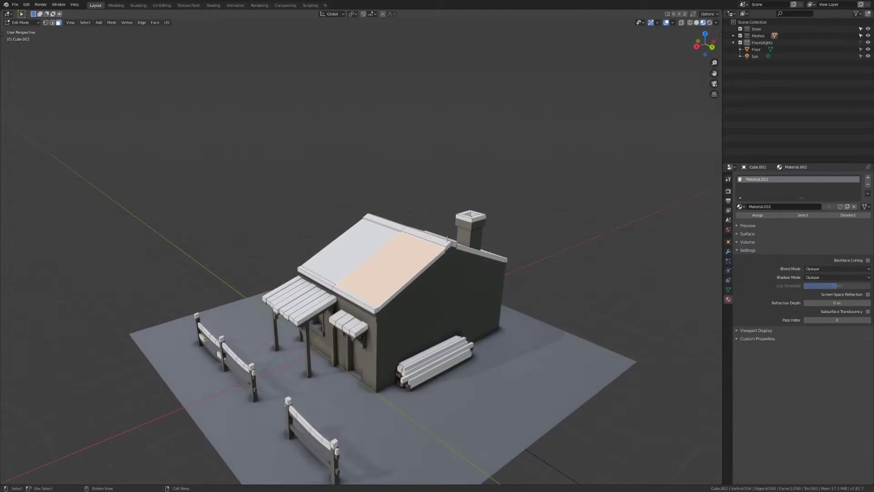
click(463, 215)
key(shift+g)
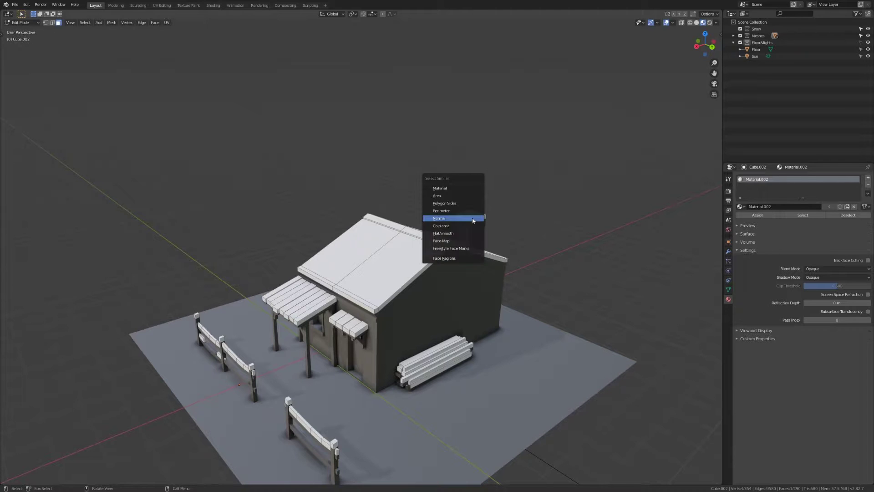
click(469, 220)
middle_drag(417, 340, 379, 369)
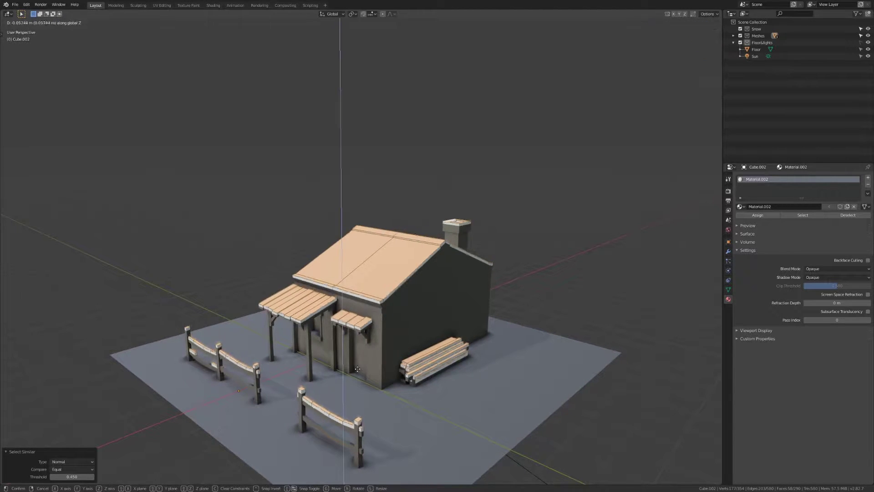
middle_drag(300, 416, 429, 371)
Step: Return to object mode, save the file and clear the selection
key(Tab)
key(ctrl+s)
middle_drag(391, 328, 425, 313)
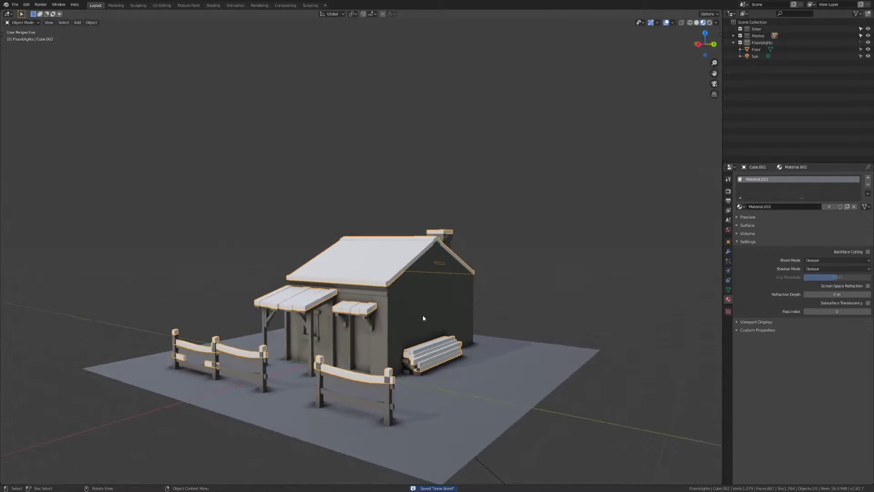
key(alt+a)
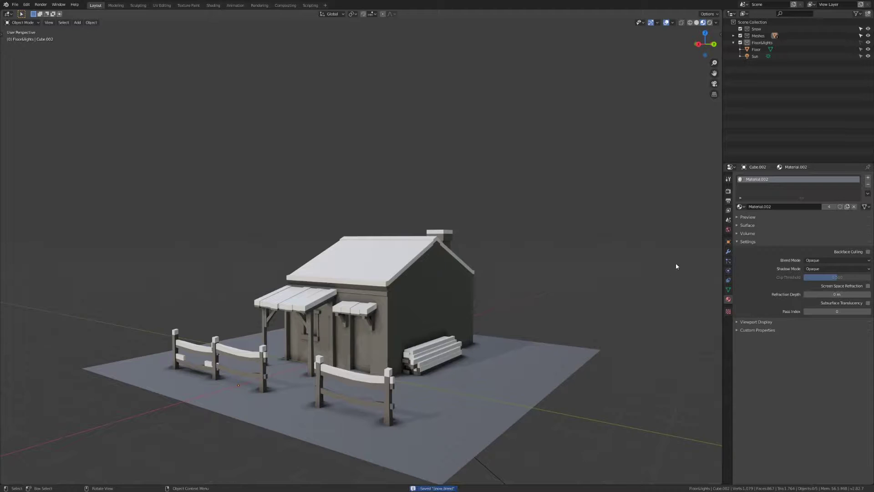
Step: Add a Remesh modifier to the snow mesh, keeping disconnected pieces, with smooth shading on and an octree depth of 7
click(728, 253)
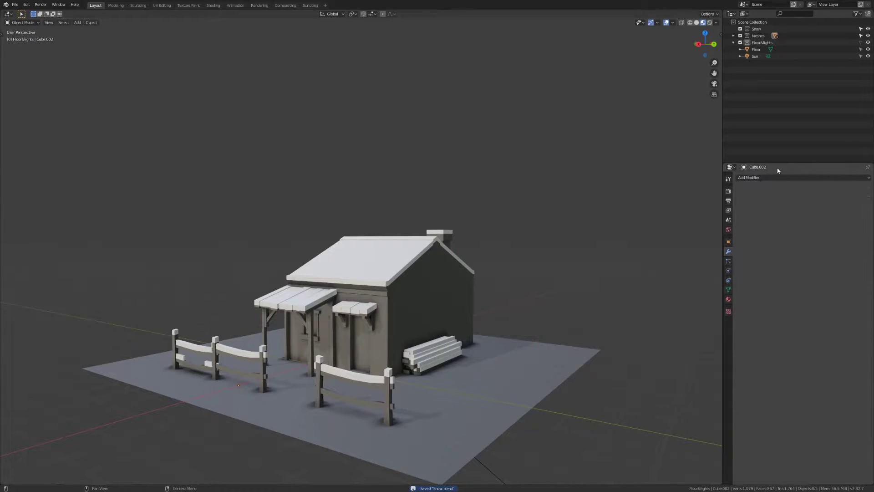
click(424, 247)
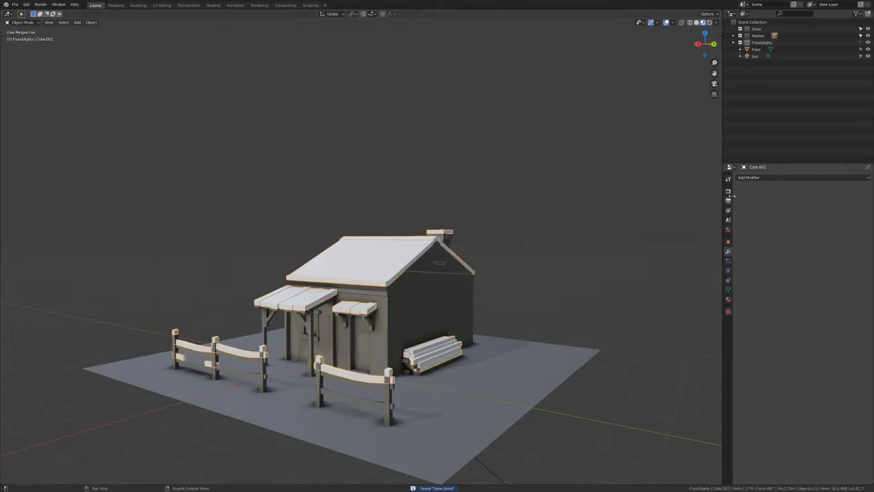
click(744, 178)
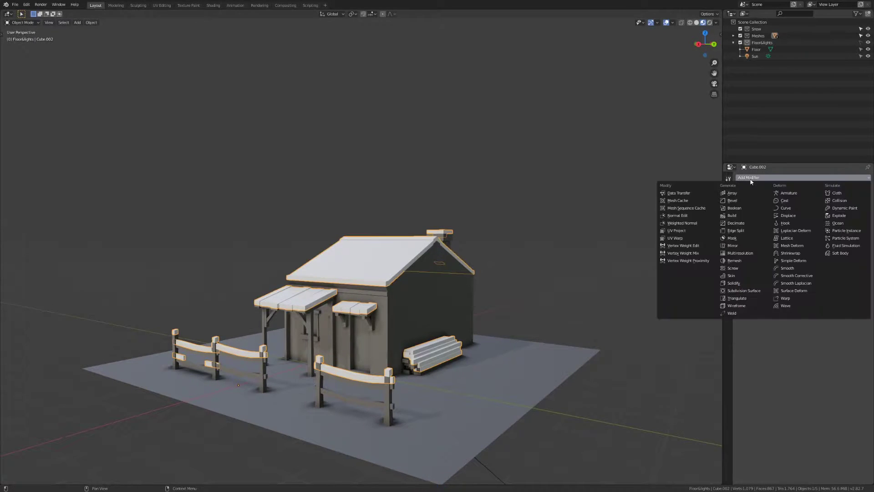
click(735, 261)
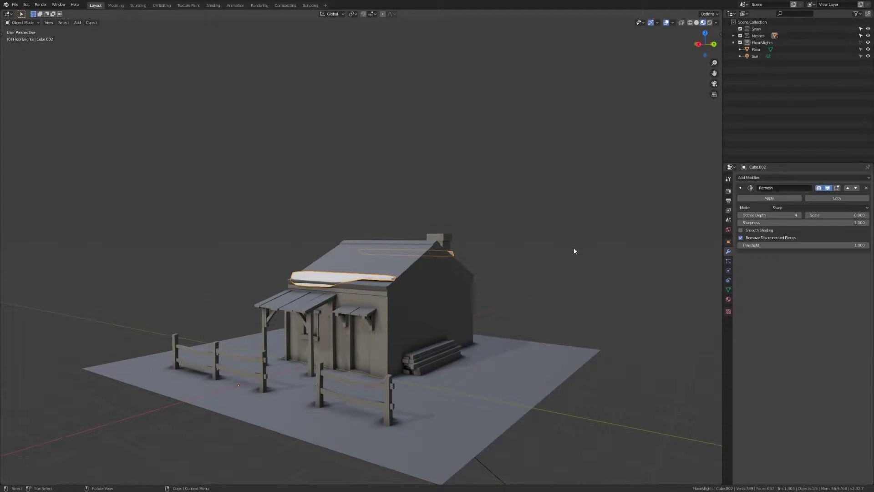
click(741, 237)
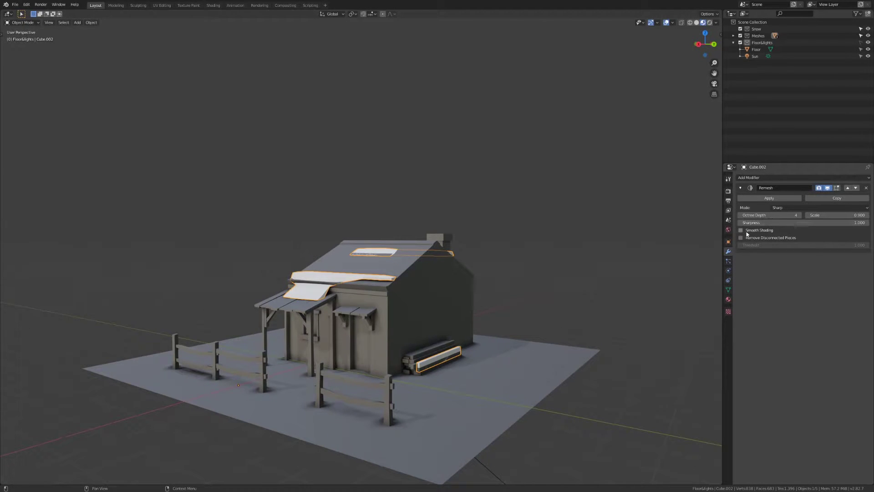
click(800, 215)
click(802, 215)
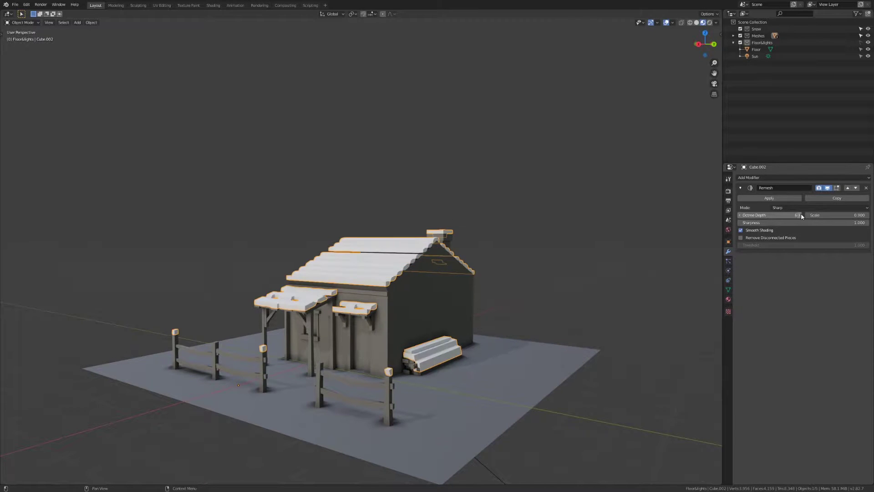
click(802, 215)
Step: Turn on the wireframe overlay in the viewport to show the mesh density of the snow
middle_drag(509, 293, 450, 315)
click(673, 22)
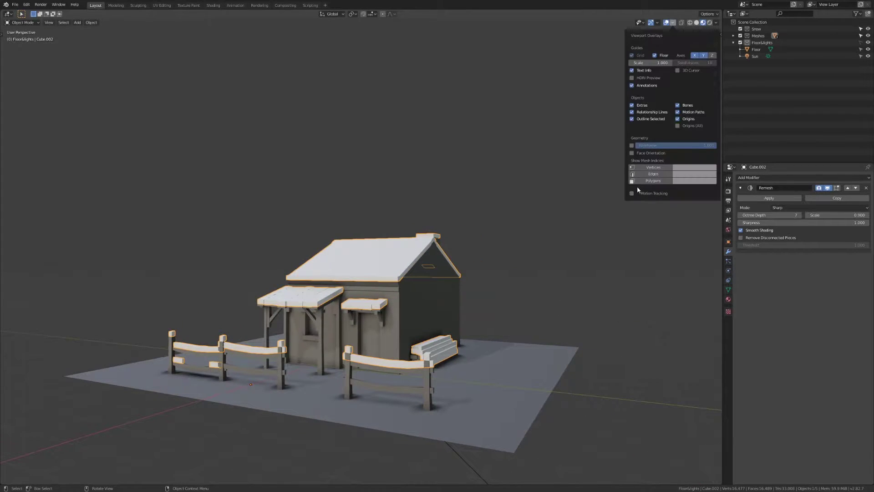
click(633, 147)
middle_drag(398, 240, 398, 265)
mouse_move(398, 265)
shift+middle_down()
mouse_move(395, 212)
mouse_move(417, 222)
mouse_move(415, 215)
shift+middle_up()
scroll(396, 213, up, 3)
scroll(417, 225, down, 1)
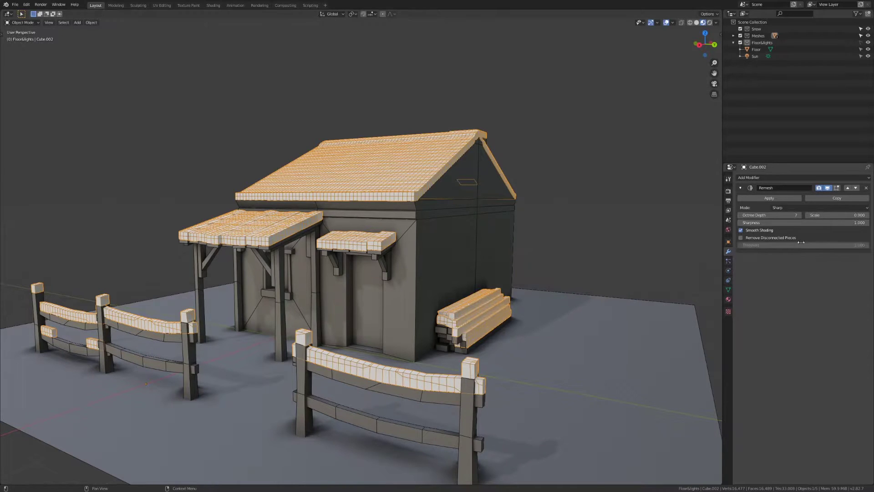
Step: Add a Subdivision Surface modifier with viewport level 1 to the snow mesh and collapse its settings
click(773, 178)
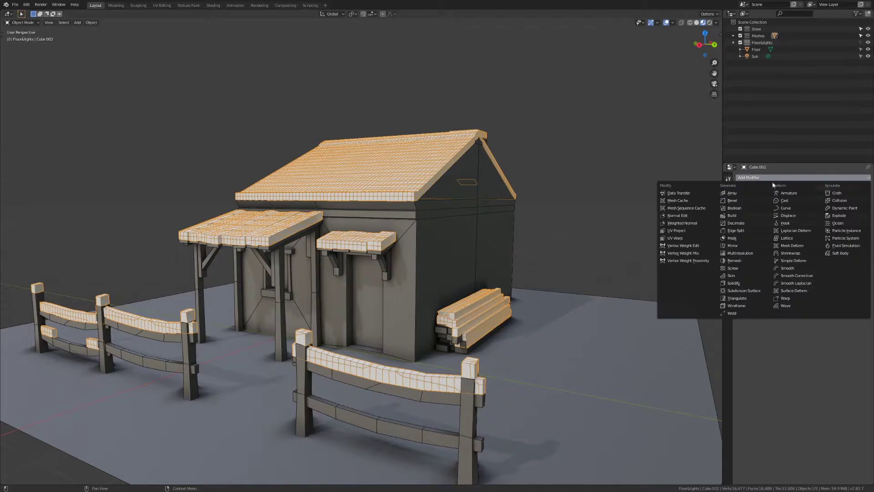
click(740, 291)
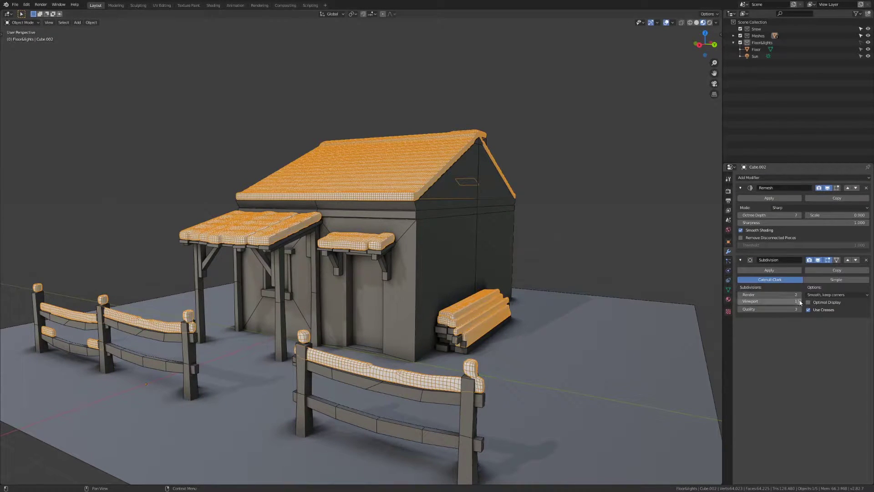
click(740, 295)
click(741, 260)
Step: Compare Remesh octree depths of 8 and 7 on the snow mesh, finishing at 7
click(742, 189)
click(741, 189)
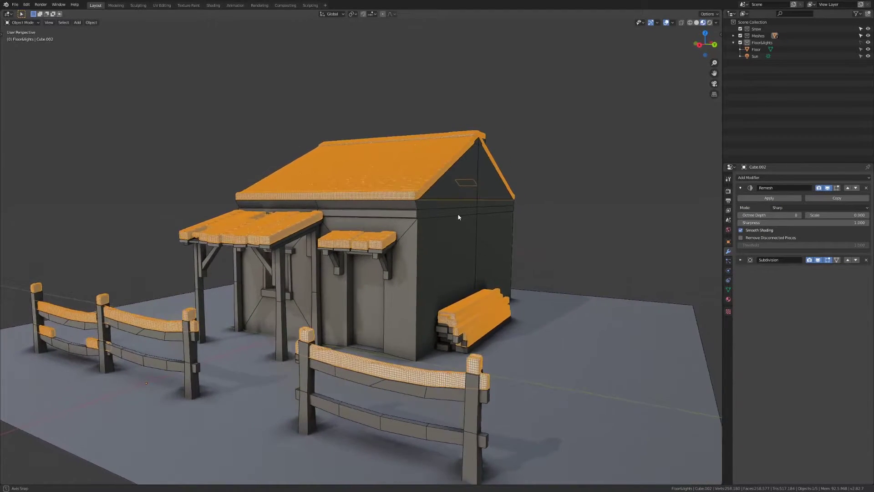
click(741, 188)
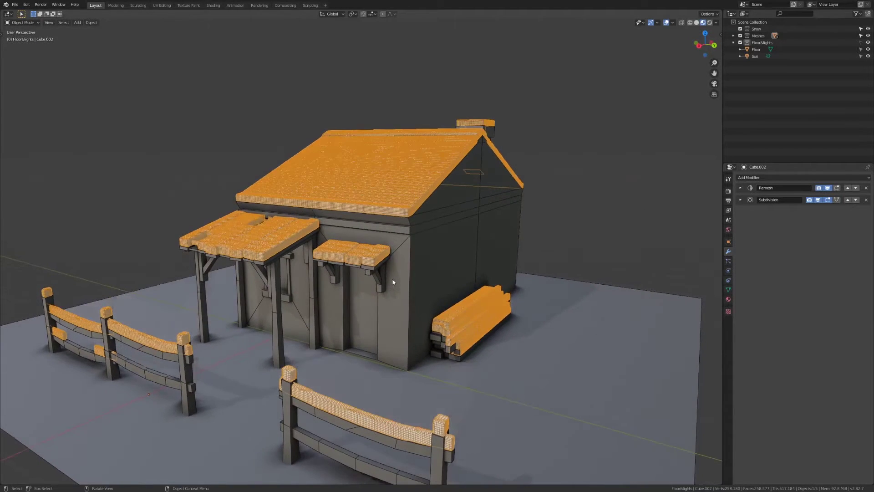
key(alt+z)
click(740, 188)
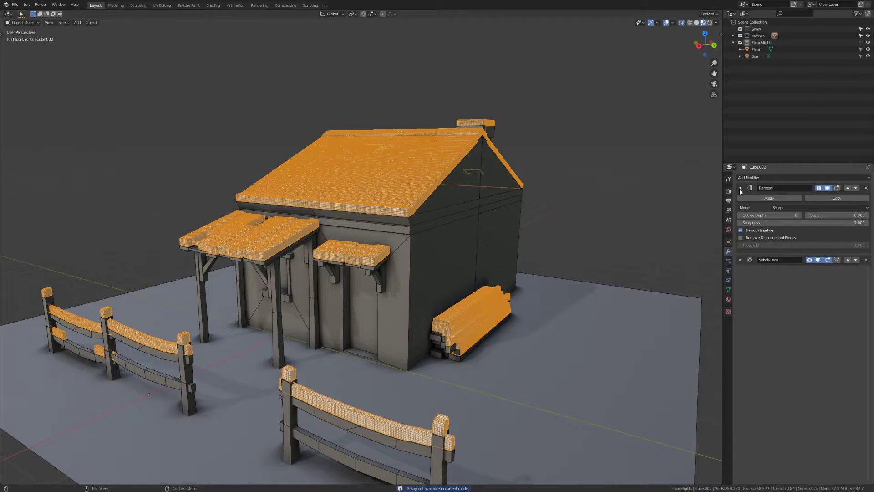
click(740, 216)
middle_drag(180, 276, 222, 297)
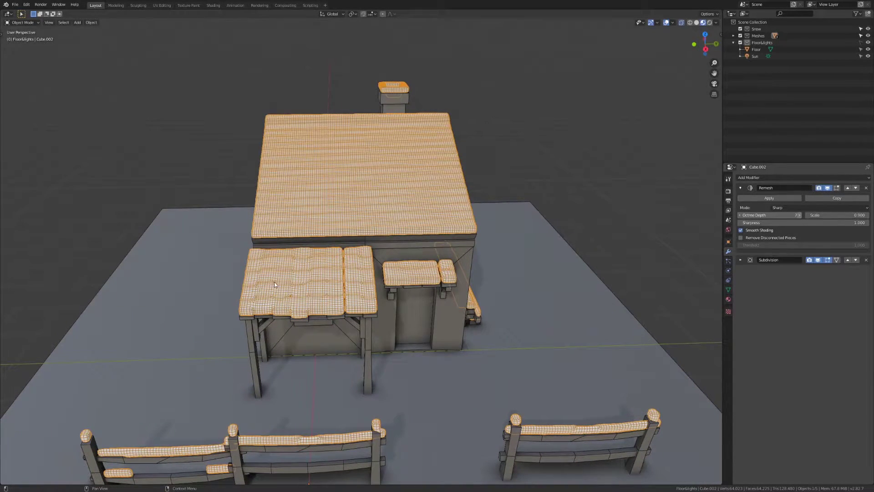
click(799, 215)
middle_drag(325, 279, 283, 250)
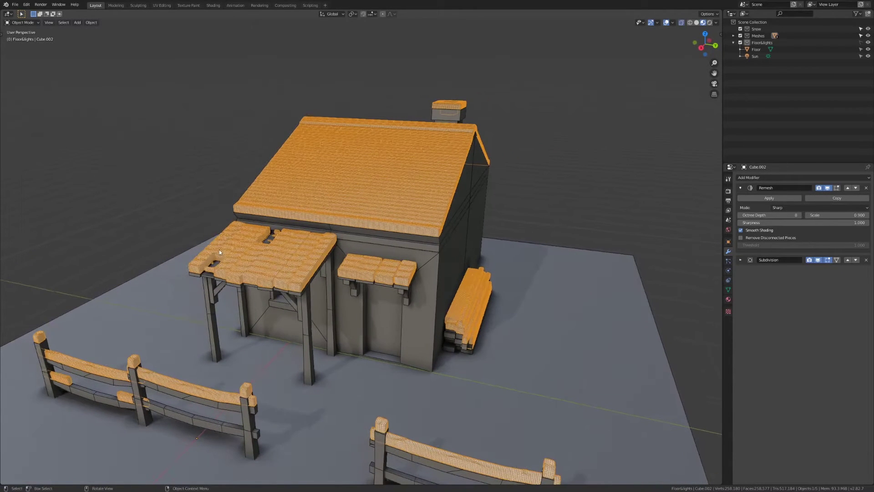
middle_drag(324, 221, 684, 227)
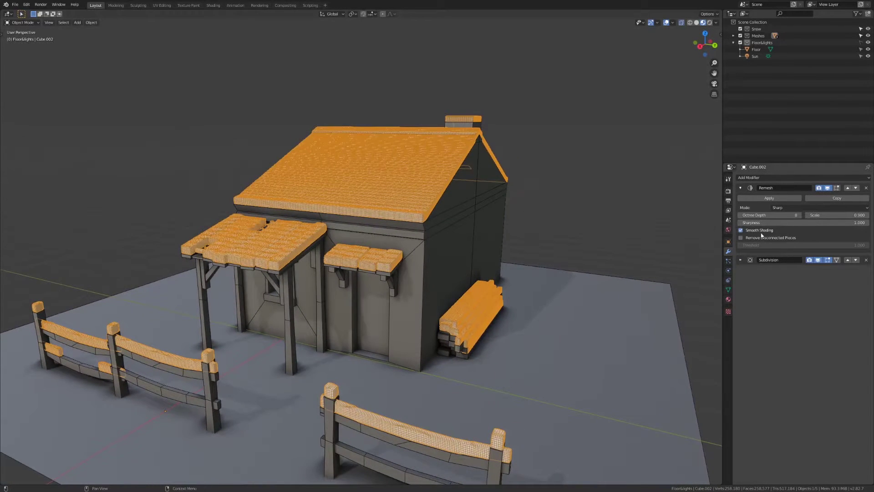
click(741, 215)
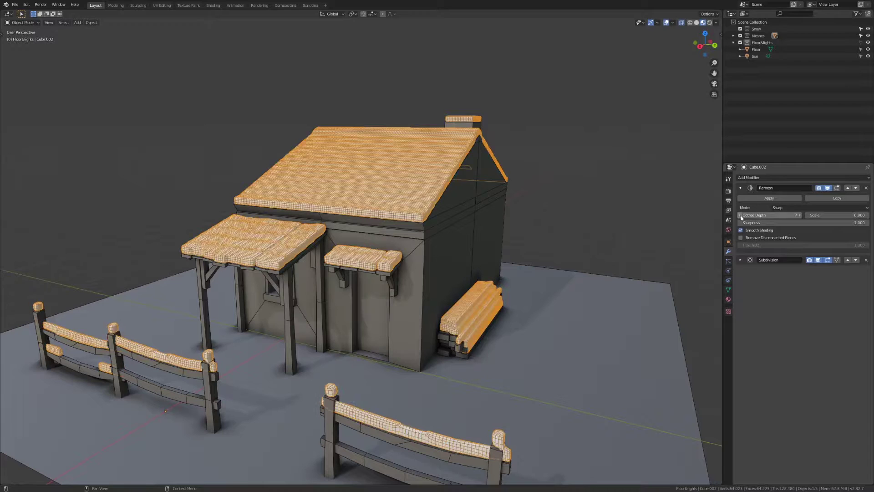
click(740, 188)
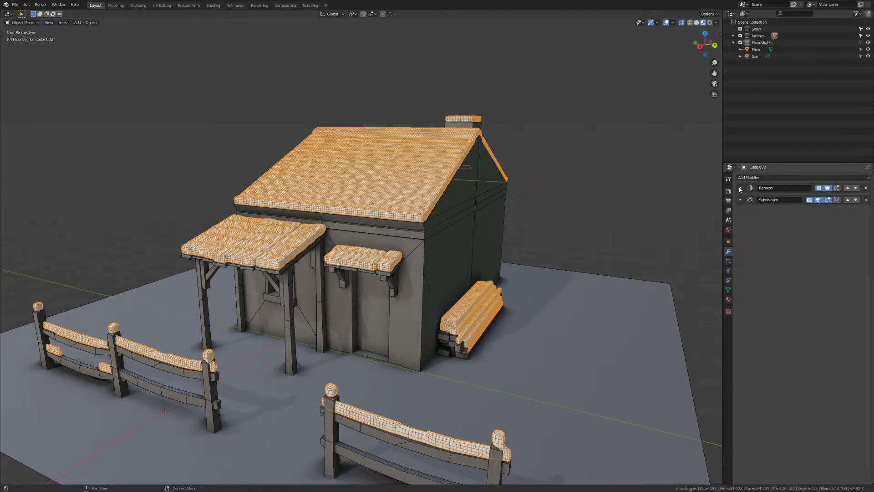
Step: Add a Smooth modifier to the snow mesh and set its factor to 2
middle_drag(412, 291, 419, 196)
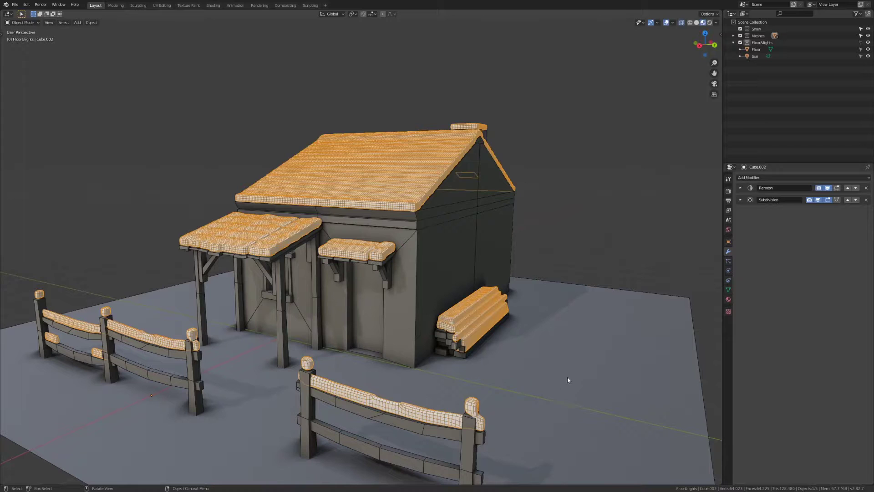
click(775, 177)
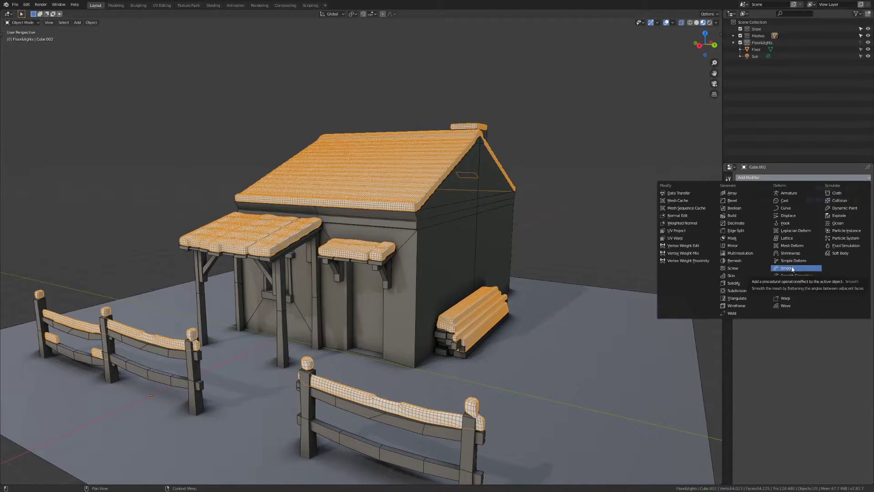
key(Return)
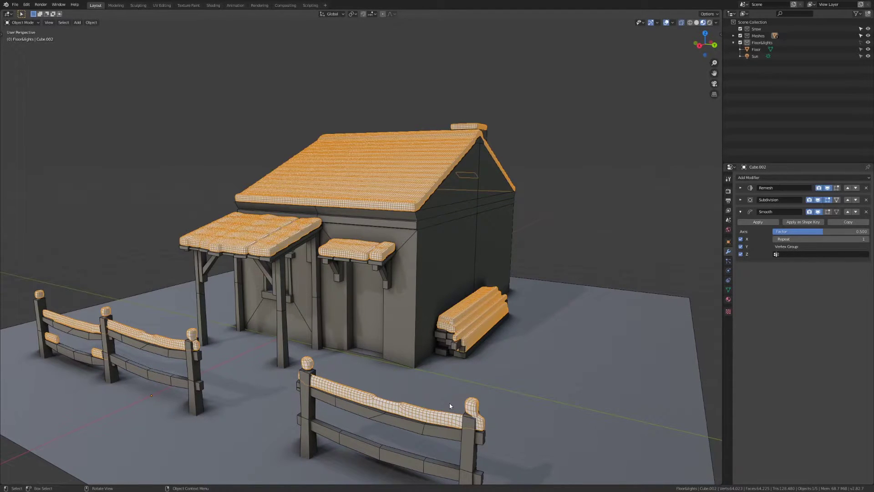
click(831, 231)
text(22)
key(Return)
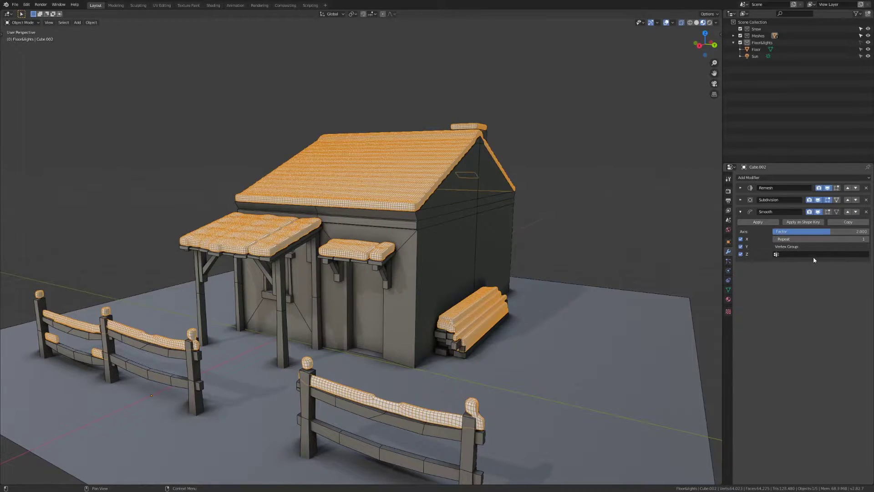
Step: Set the Smooth modifier's repeat count to 5
click(807, 239)
key(Return)
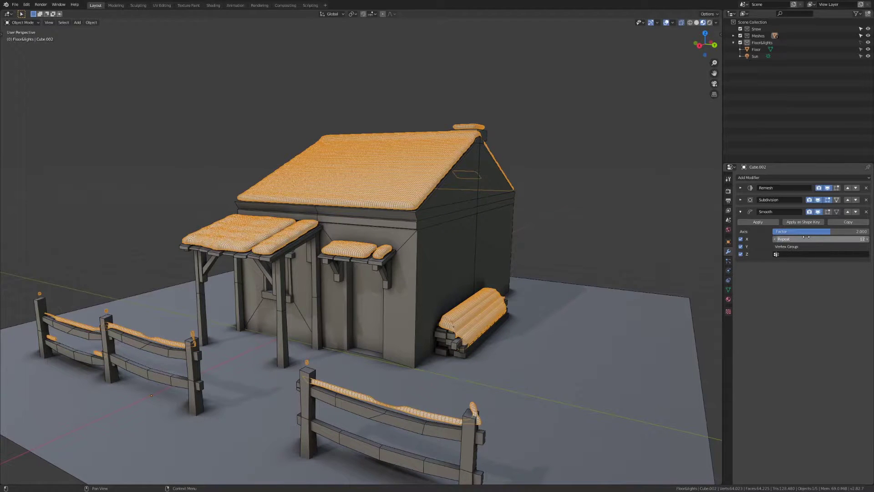
click(807, 239)
text(5)
key(Return)
middle_drag(547, 366, 484, 353)
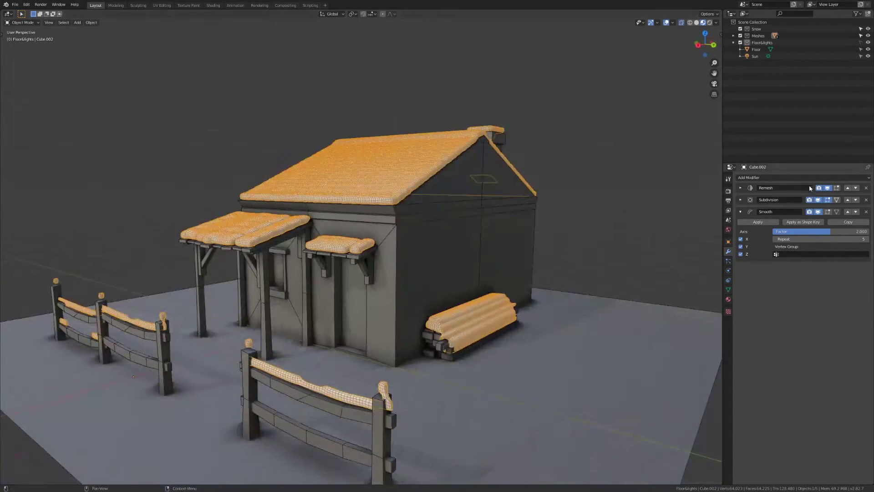
Step: Add a Displace modifier to the snow mesh and reduce its strength to 0.110
click(775, 178)
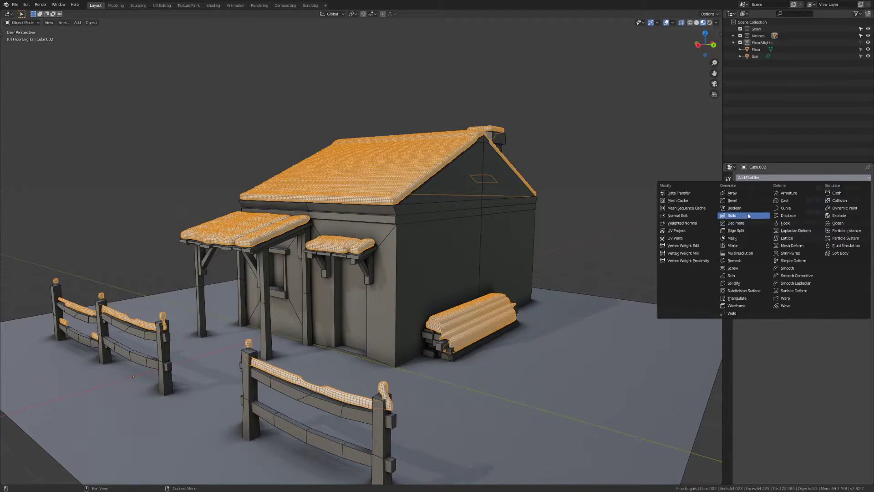
key(Return)
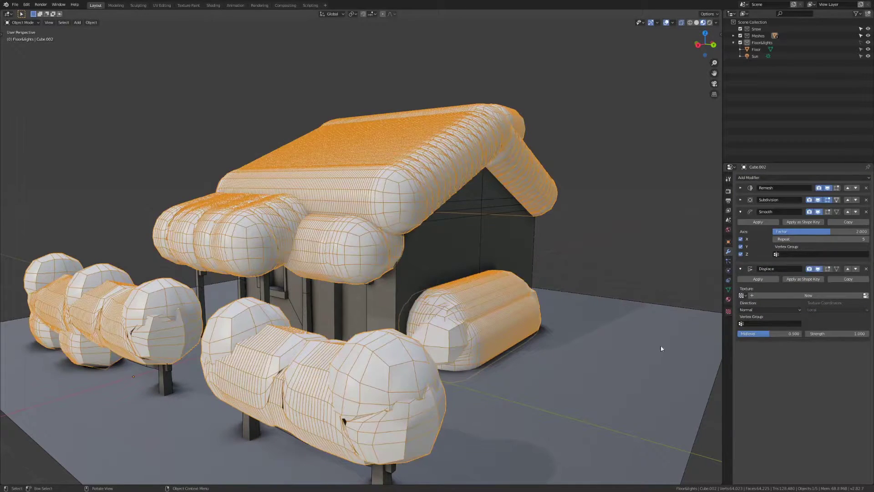
double_click(838, 333)
text(1.0)
text(0.2)
key(Return)
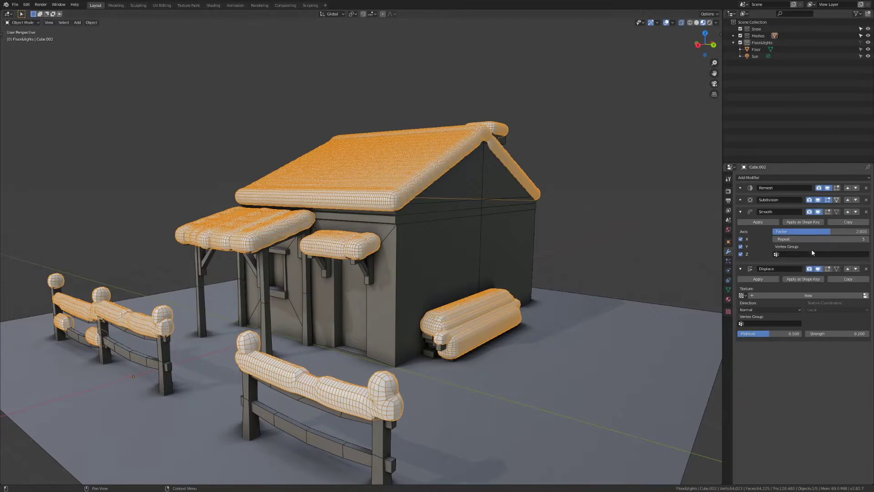
click(841, 333)
text(0)
key(Return)
middle_drag(273, 156, 300, 168)
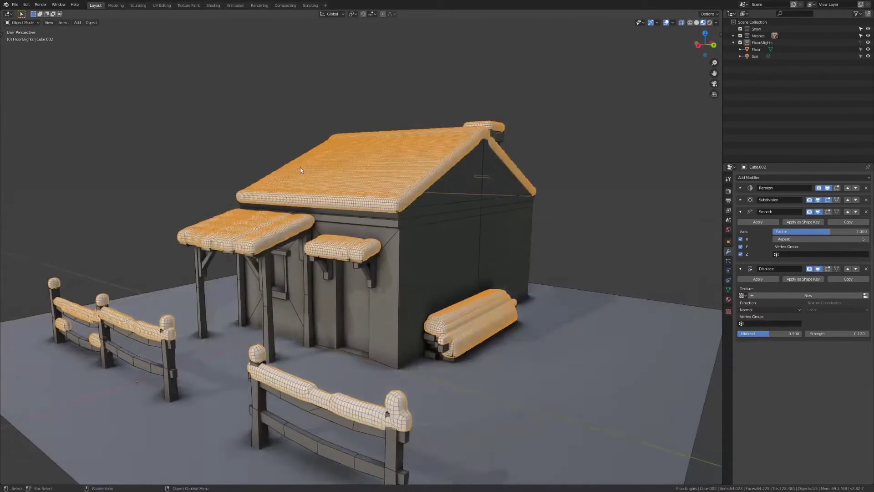
Step: Select the snow mesh's upward-facing faces by similar normals and move them along the global Z axis
key(Tab)
middle_drag(373, 243, 540, 130)
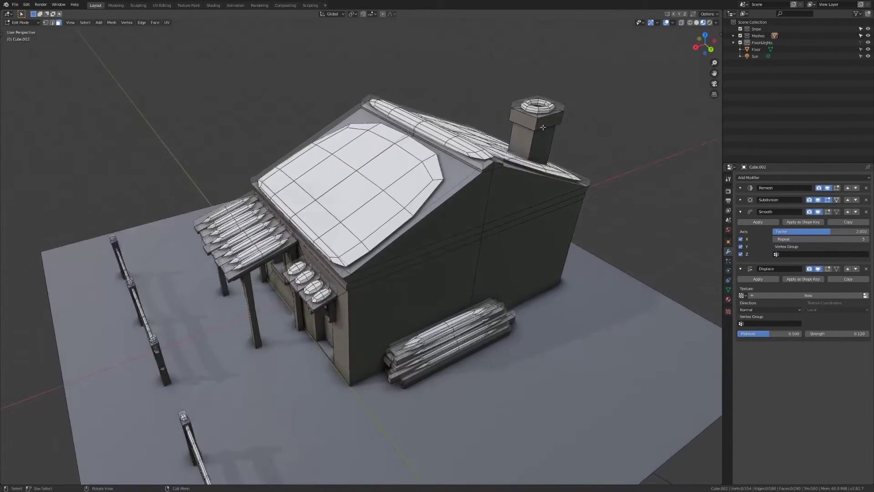
scroll(477, 221, down, 6)
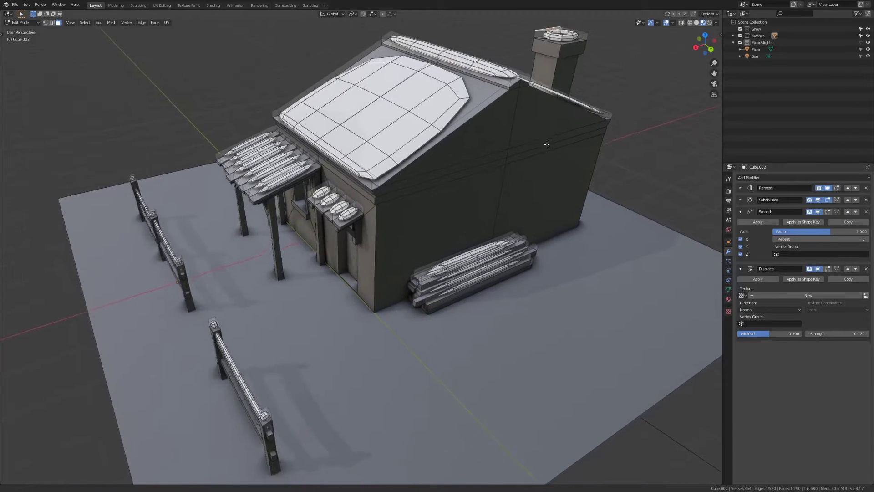
middle_drag(477, 221, 498, 205)
scroll(447, 250, up, 2)
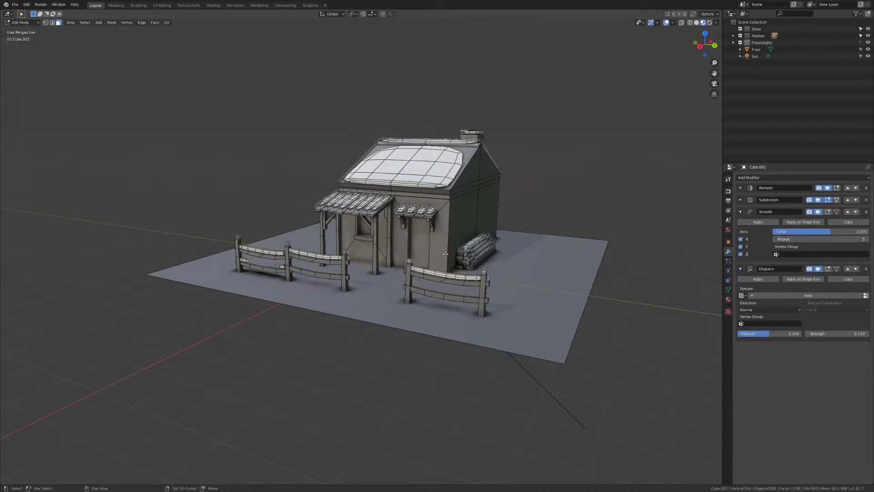
key(shift+g)
click(445, 254)
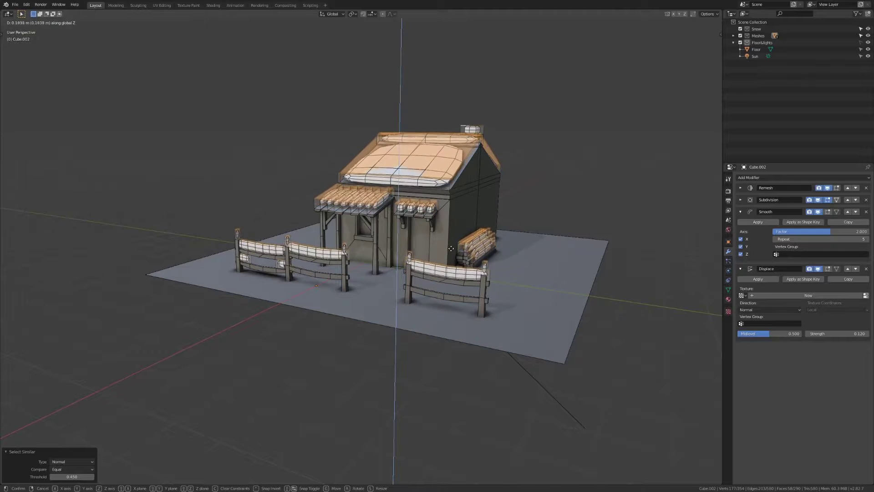
key(Tab)
scroll(457, 250, up, 2)
mouse_move(457, 250)
middle_down()
mouse_move(400, 241)
mouse_move(443, 244)
middle_up()
scroll(448, 246, down, 3)
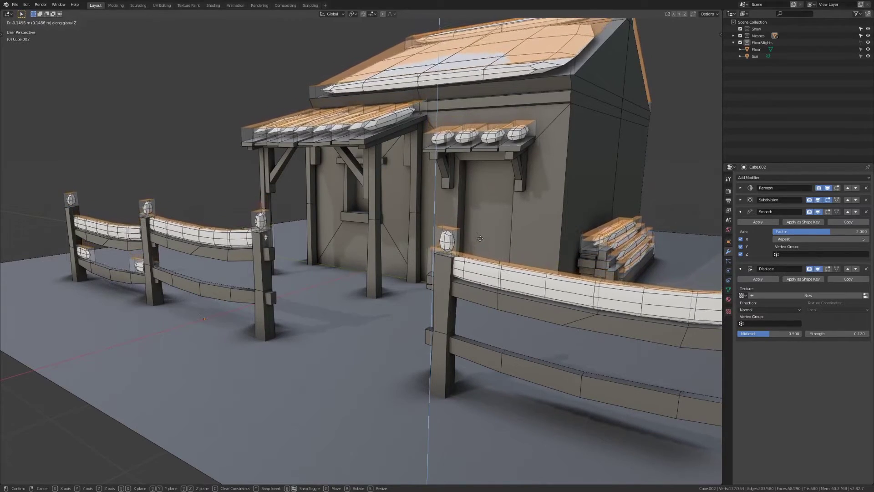
click(480, 241)
Step: Select a single snow face at the chimney top and delete it
key(Tab)
scroll(471, 240, down, 3)
shift+middle_drag(501, 233, 384, 268)
key(alt+a)
key(Tab)
middle_drag(542, 224, 516, 235)
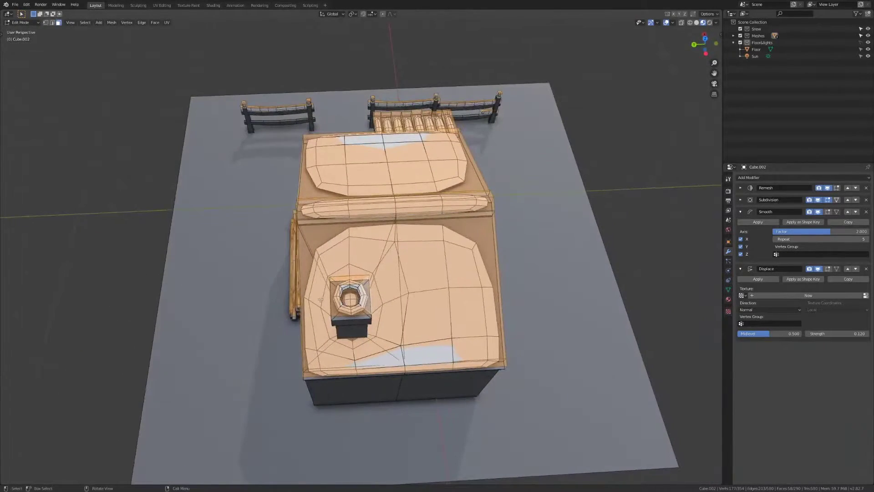
click(328, 319)
key(x)
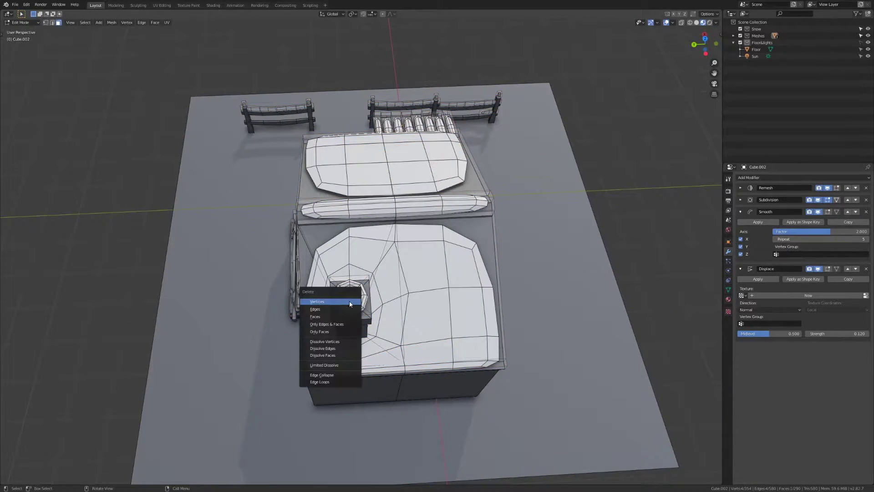
click(327, 317)
key(Tab)
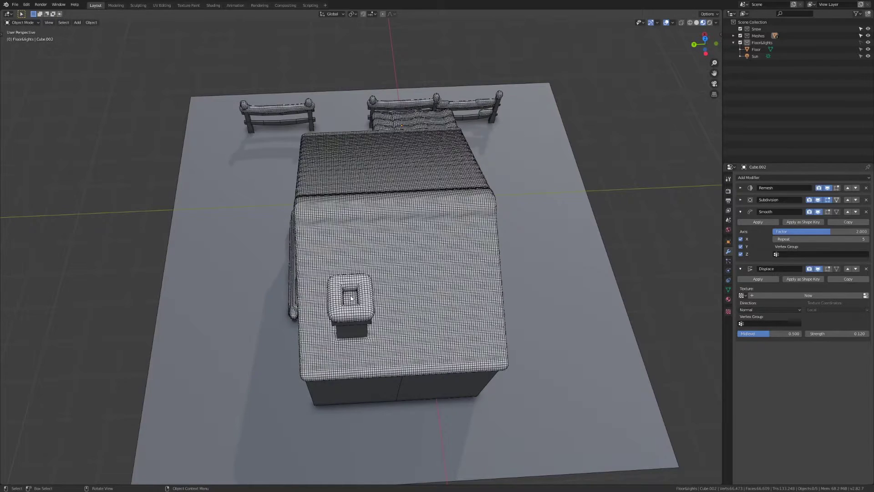
middle_drag(355, 306, 610, 254)
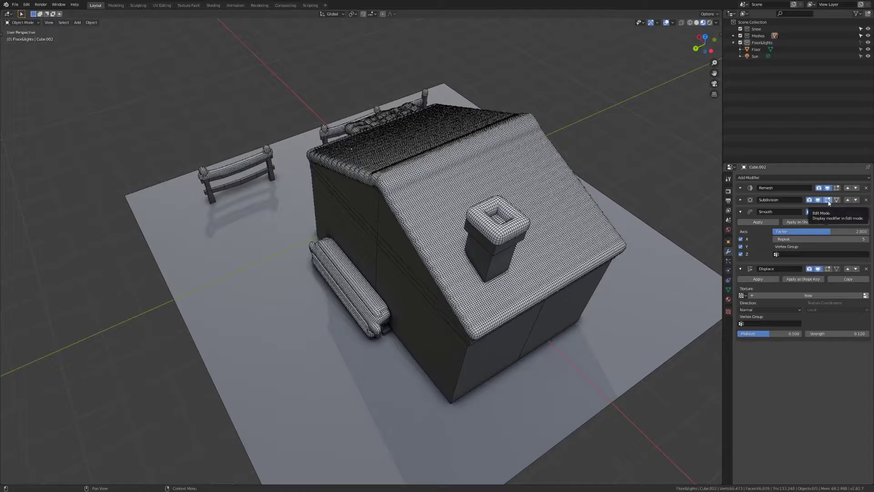
Step: Turn off the Subdivision modifier's edit mode display and delete another snow face at the chimney top
key(Tab)
middle_drag(529, 238, 514, 255)
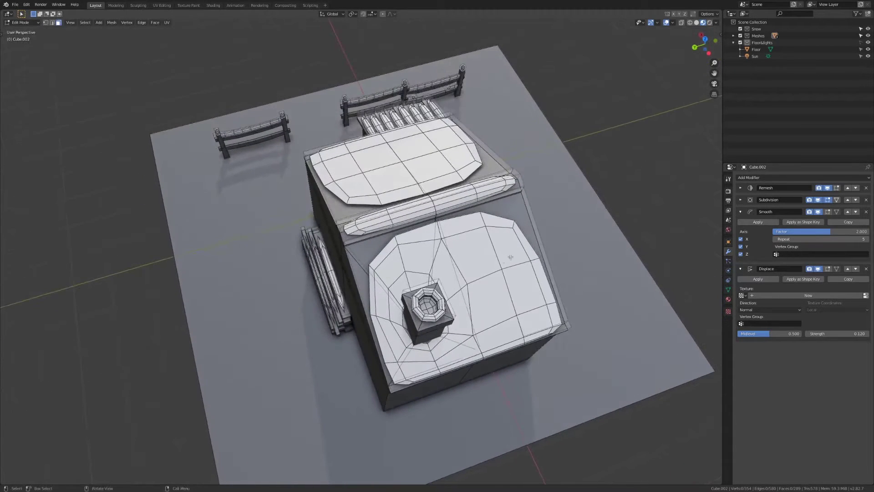
click(828, 201)
middle_drag(486, 282, 473, 284)
key(x)
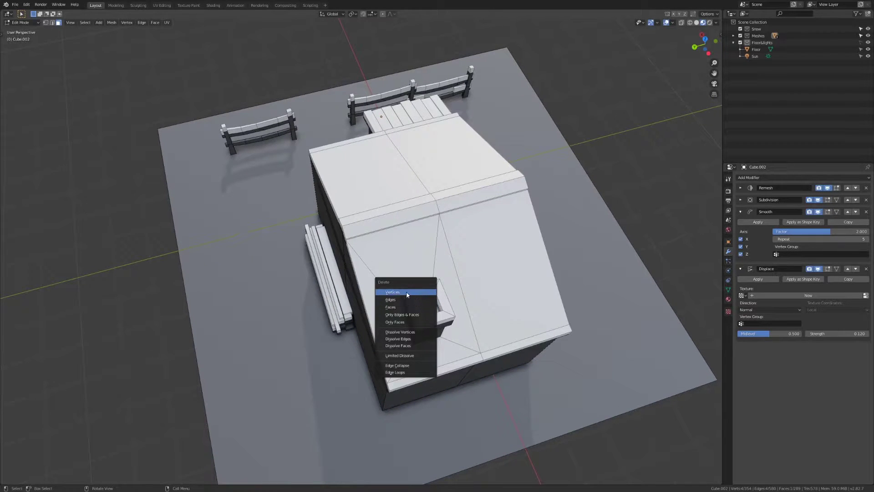
click(425, 310)
middle_drag(425, 310, 471, 261)
key(Tab)
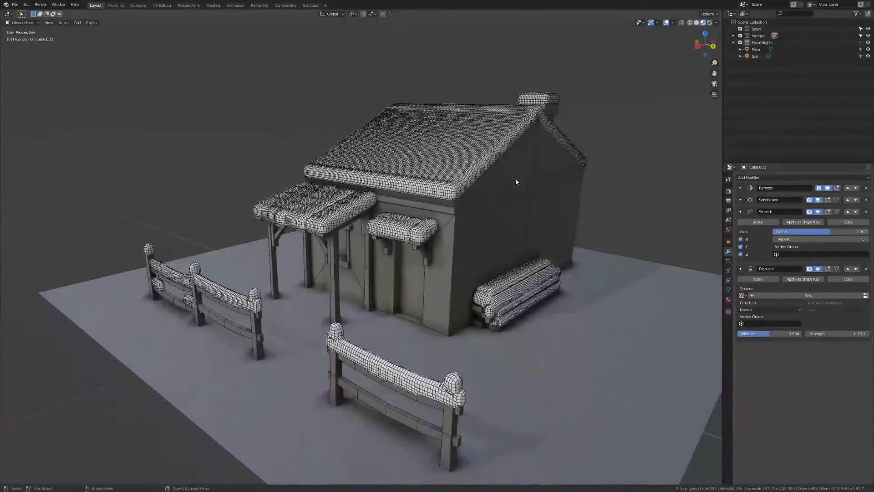
Step: Save the file and collapse the Smooth and Displace modifier settings
mouse_move(543, 204)
middle_down()
mouse_move(549, 185)
mouse_move(546, 215)
middle_up()
key(alt+z)
key(ctrl+s)
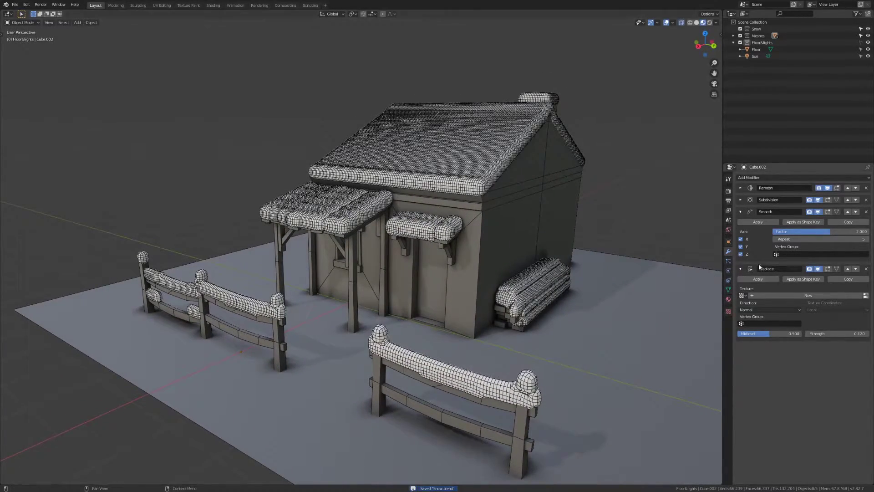
click(741, 212)
click(741, 224)
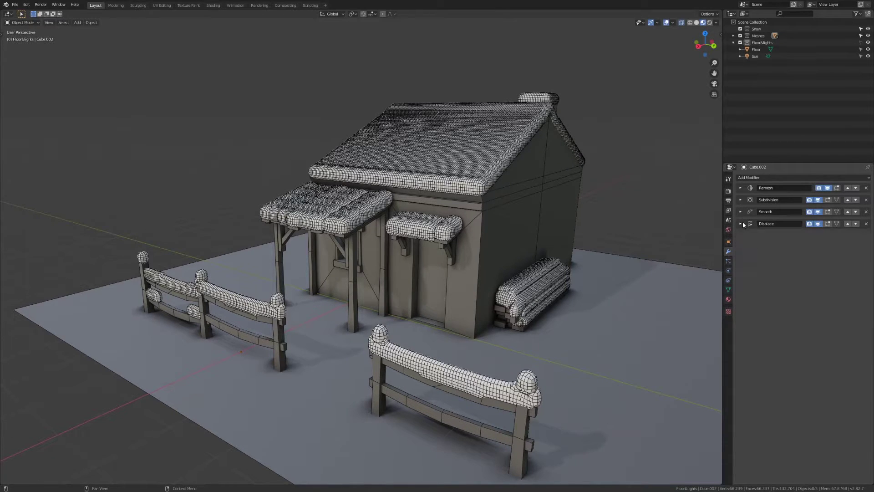
Step: Add a second Displace modifier to the snow mesh and set its strength to 0.080
click(762, 177)
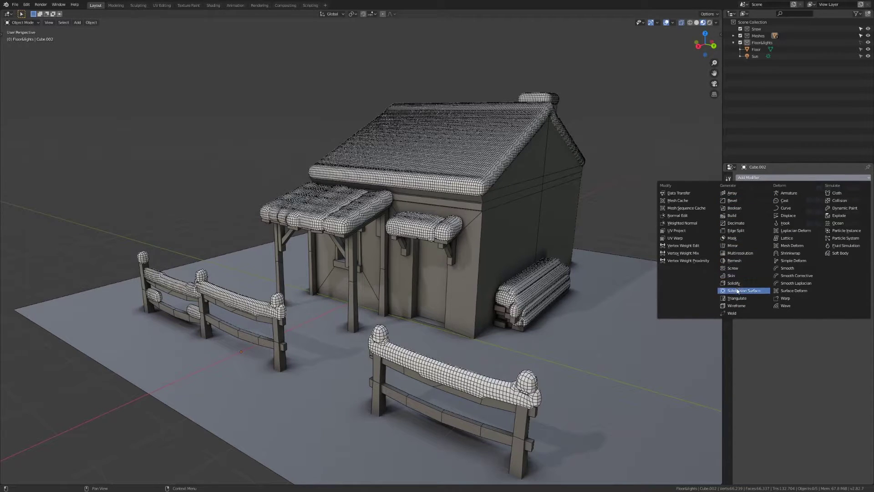
click(788, 216)
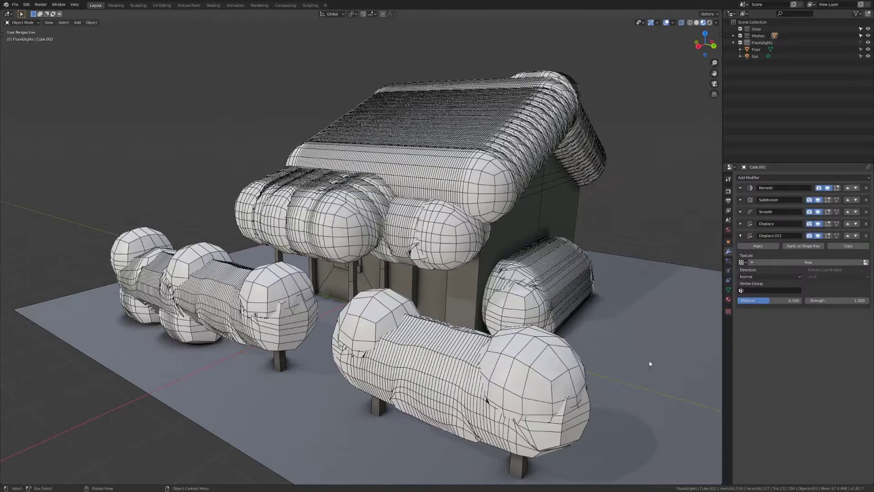
click(827, 301)
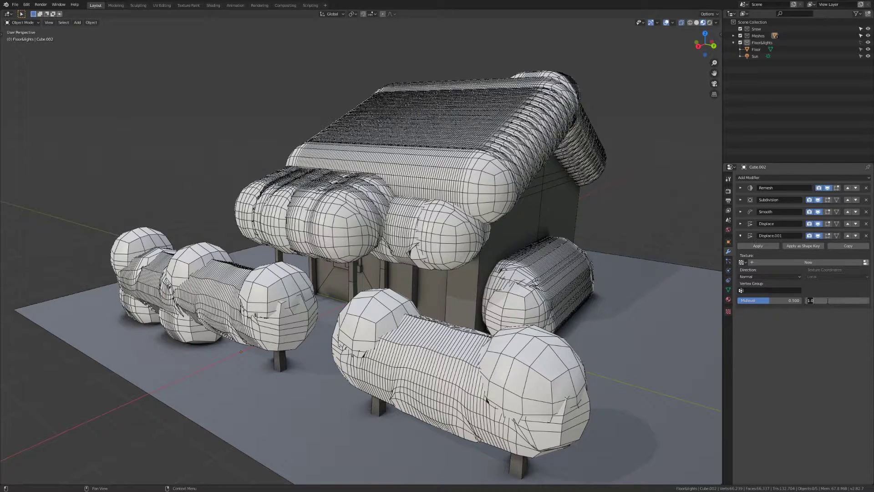
text(0)
key(Return)
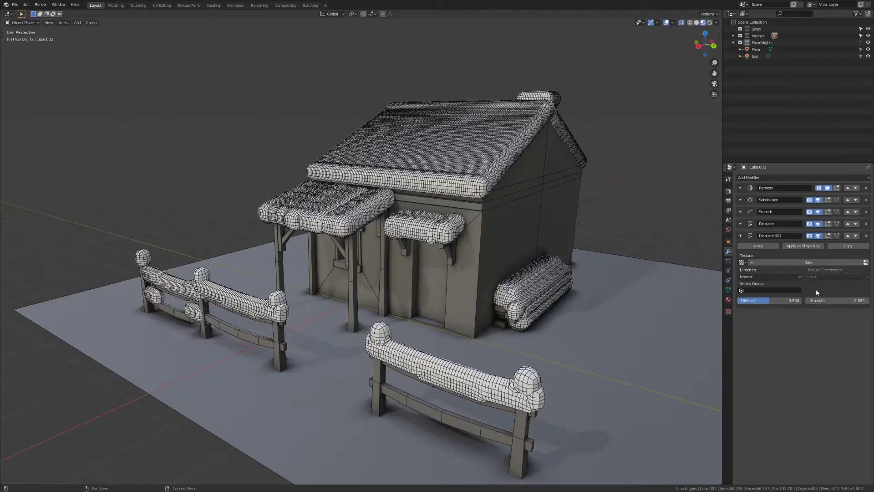
Step: Create a new texture for the second Displace modifier and set its type to Clouds
click(757, 263)
middle_drag(510, 298, 500, 287)
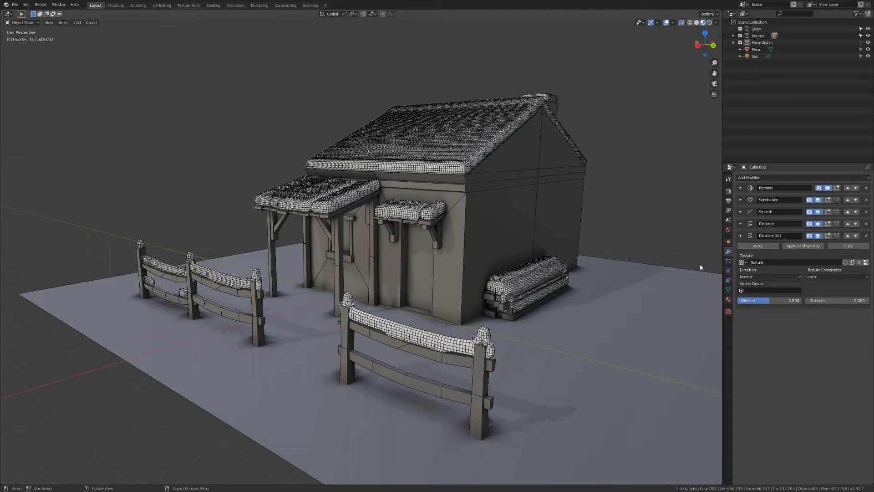
click(867, 263)
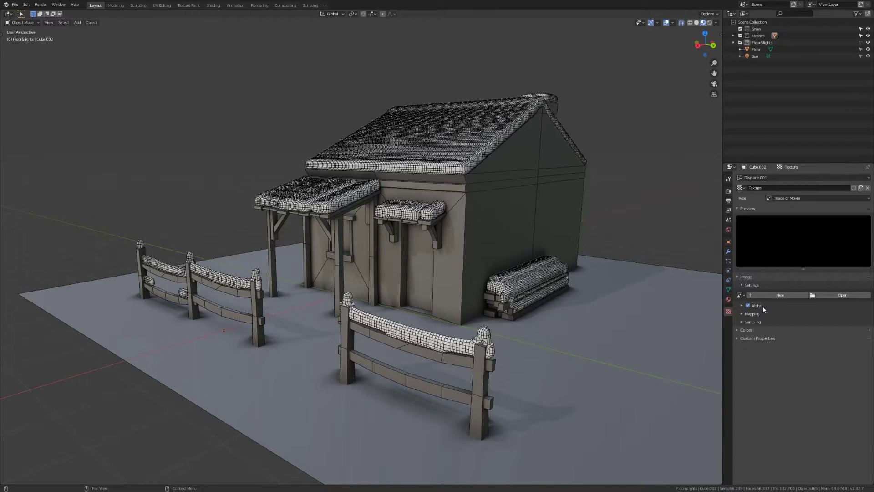
click(797, 199)
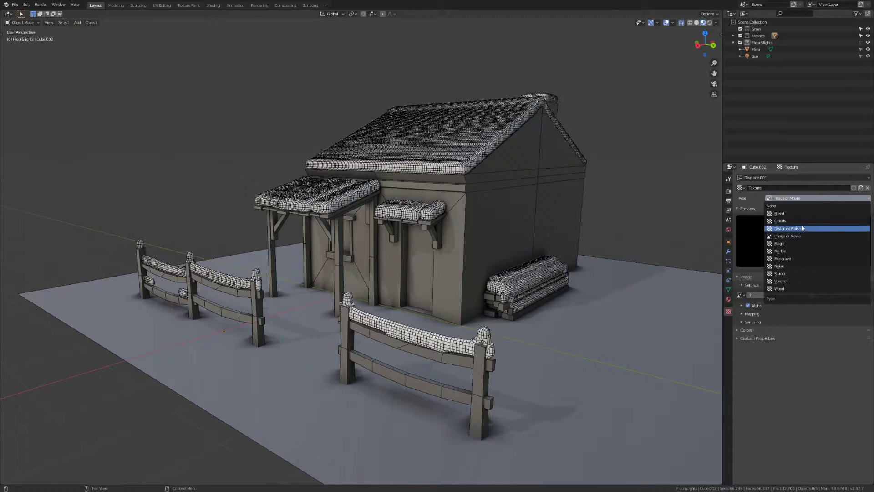
key(Return)
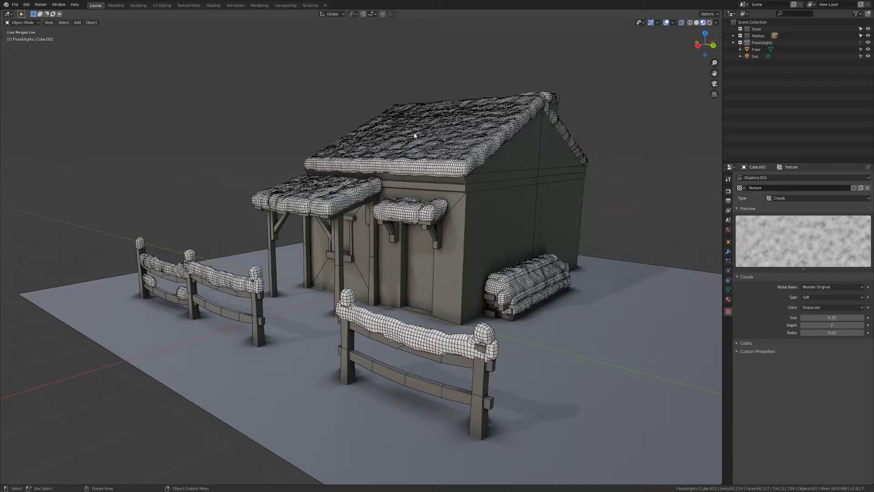
Step: Set the Clouds texture size to 0.75 and check the displaced snow surface from several angles
click(824, 318)
text(0.75)
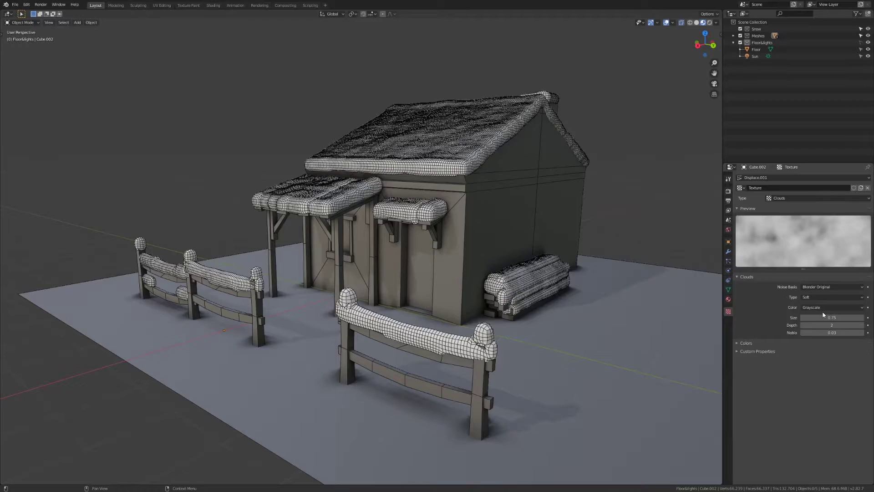
middle_drag(471, 143, 466, 159)
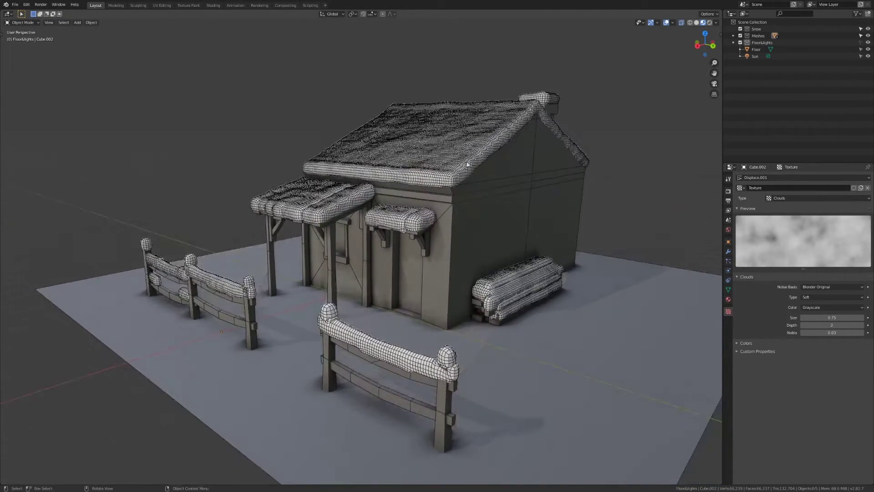
middle_drag(617, 243, 436, 261)
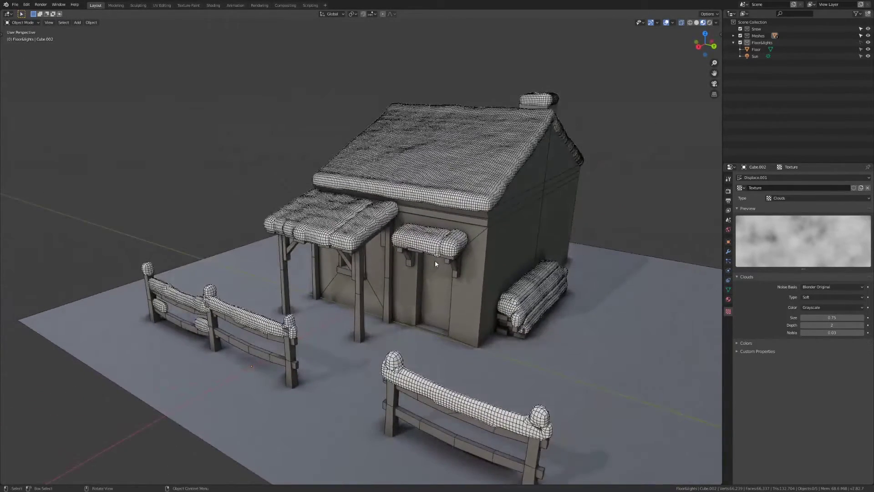
mouse_move(266, 285)
middle_down()
mouse_move(304, 280)
mouse_move(277, 280)
middle_up()
middle_drag(587, 281, 409, 247)
Step: Hide the viewport's wireframe overlay to inspect the snow without mesh lines
click(672, 22)
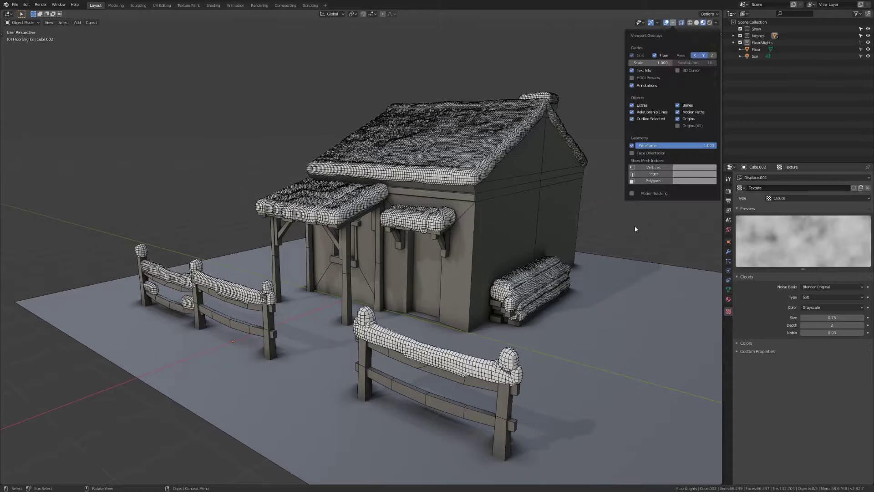
click(633, 148)
middle_drag(621, 149, 288, 283)
scroll(467, 254, down, 3)
middle_drag(509, 331, 515, 331)
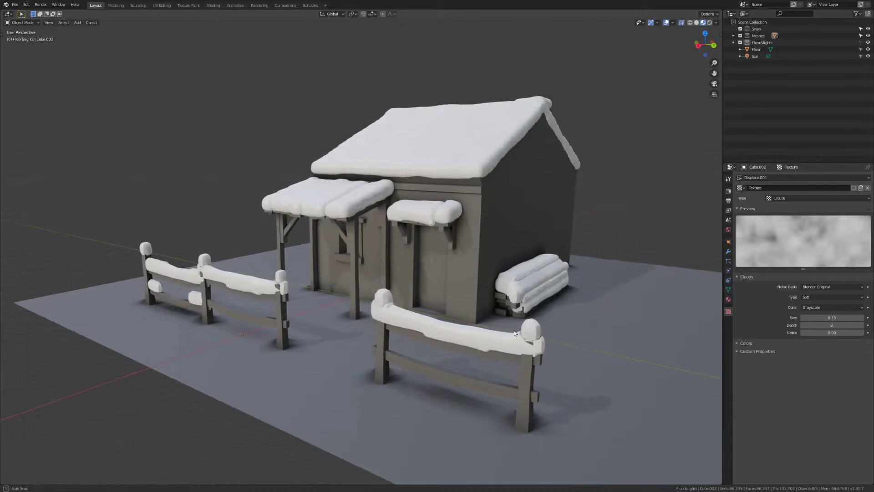
Step: Select the snow mesh and turn off its Auto Smooth option
click(515, 330)
key(q)
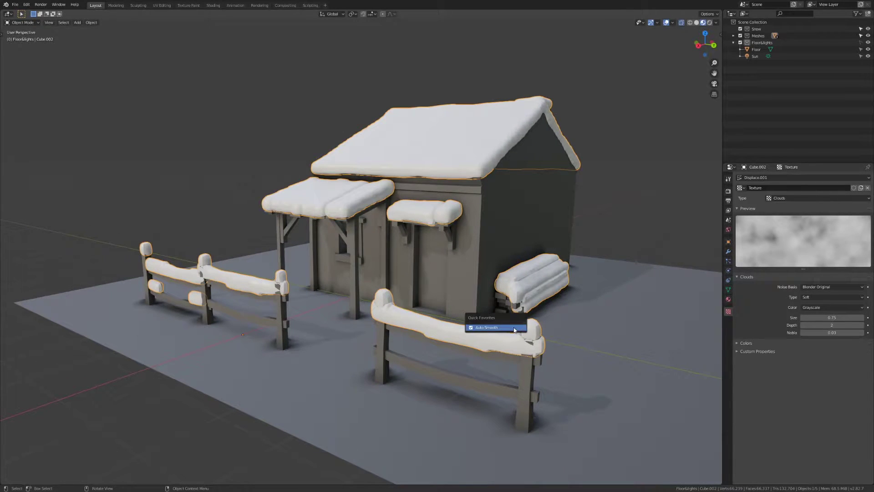
click(516, 328)
scroll(453, 266, up, 1)
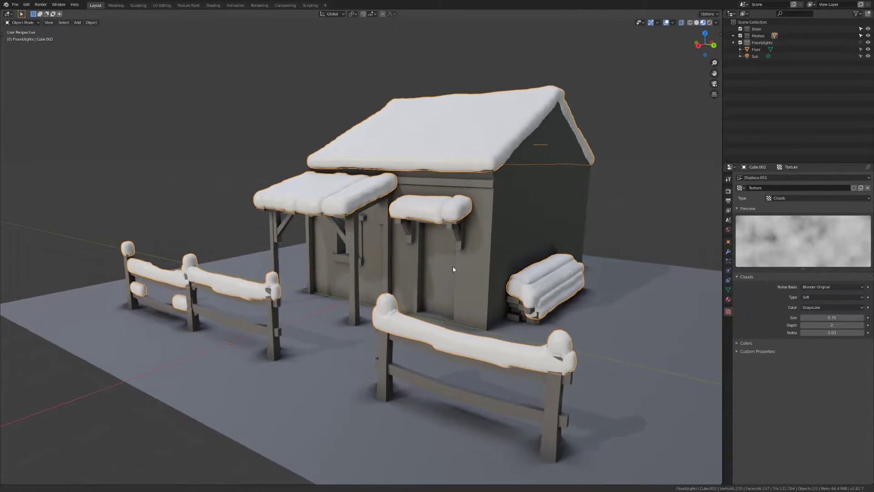
Step: Save the file with the snow mesh kept selected and collapse the second Displace modifier's settings
key(alt+a)
key(ctrl+s)
key(ctrl+z)
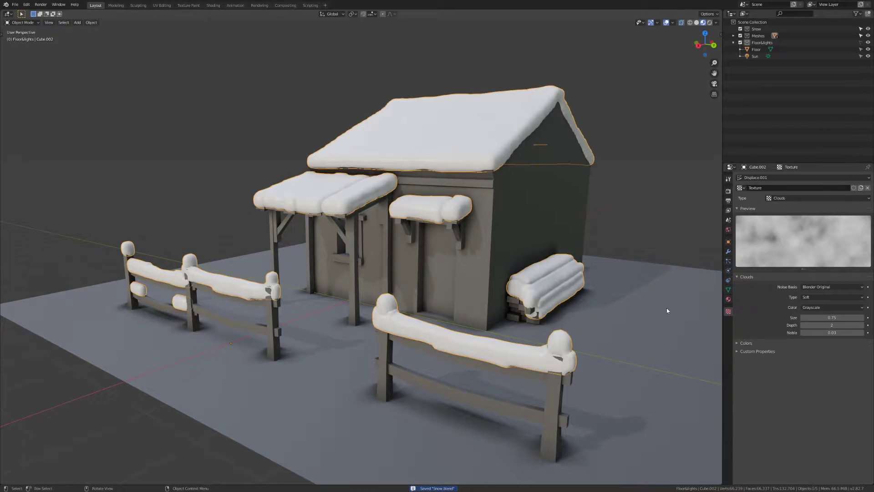
click(781, 181)
click(728, 251)
click(740, 235)
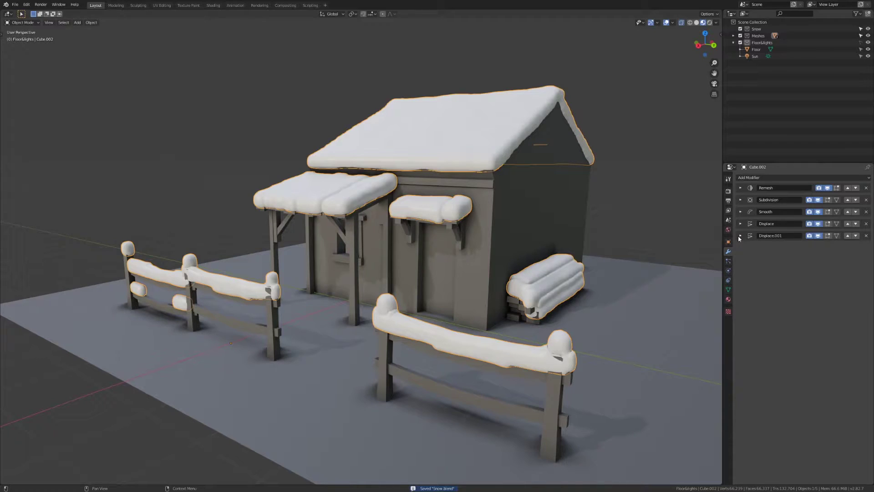
Step: Add a second Remesh modifier in Smooth mode with Smooth Shading on and Remove Disconnected Pieces off
click(759, 177)
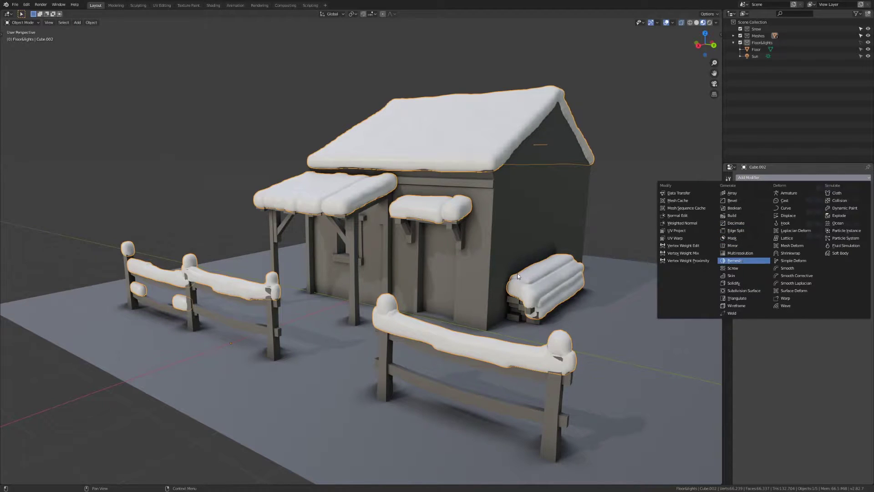
key(Return)
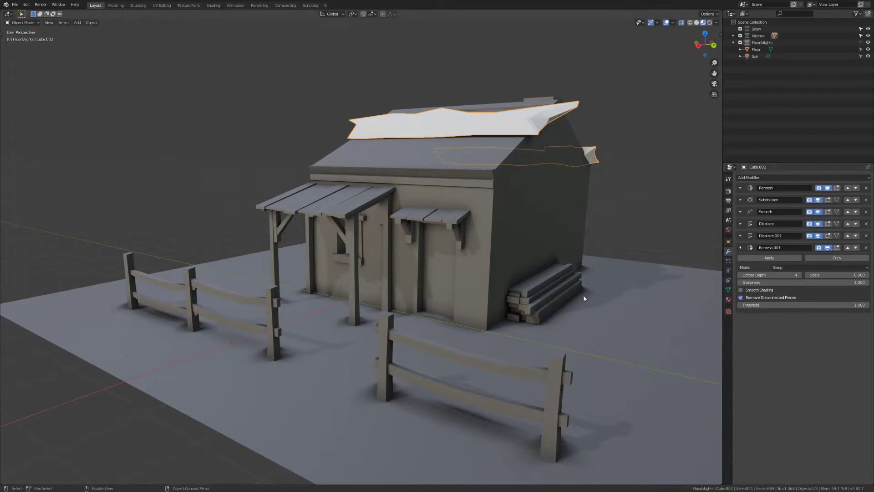
click(741, 297)
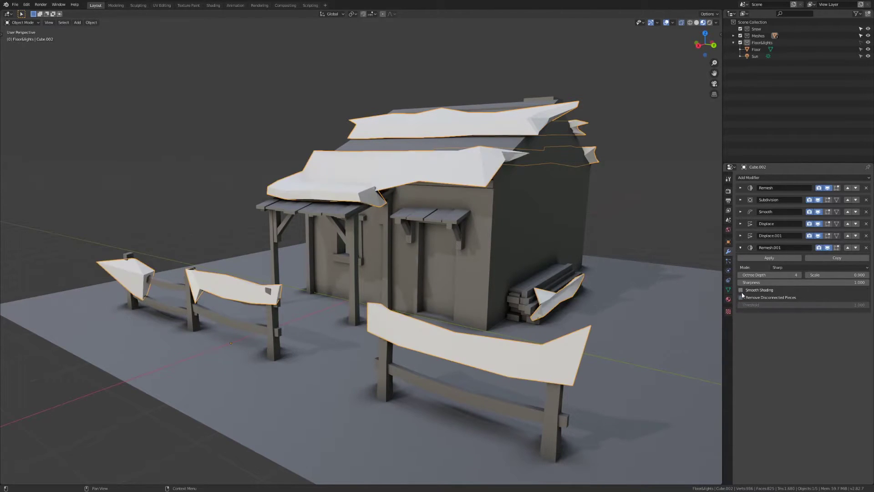
click(741, 289)
click(814, 267)
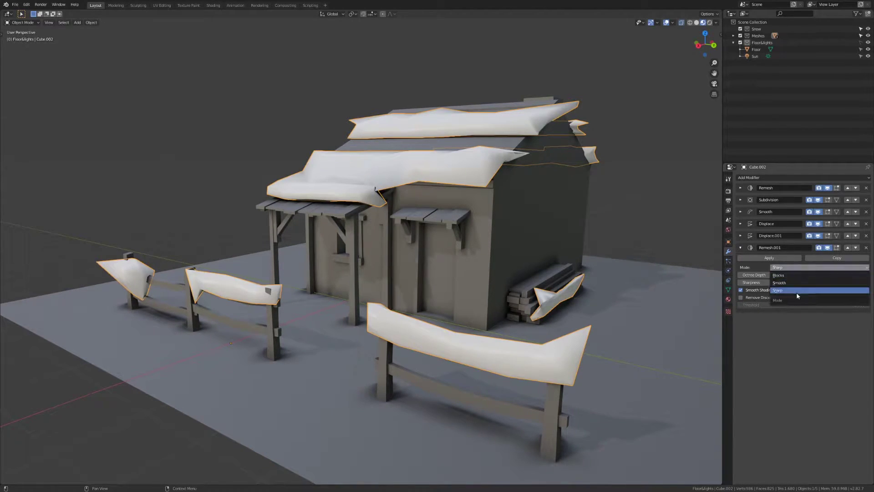
key(Return)
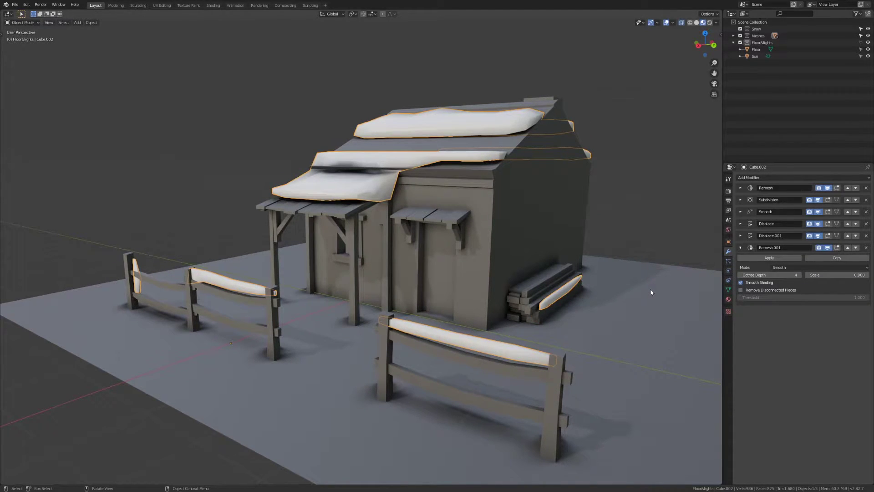
Step: Raise the second Remesh modifier's Octree Depth to 7
click(802, 276)
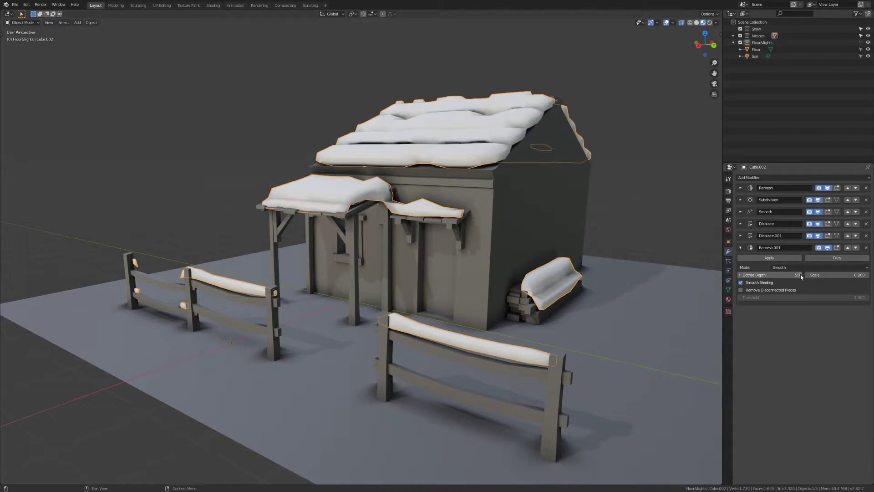
click(801, 276)
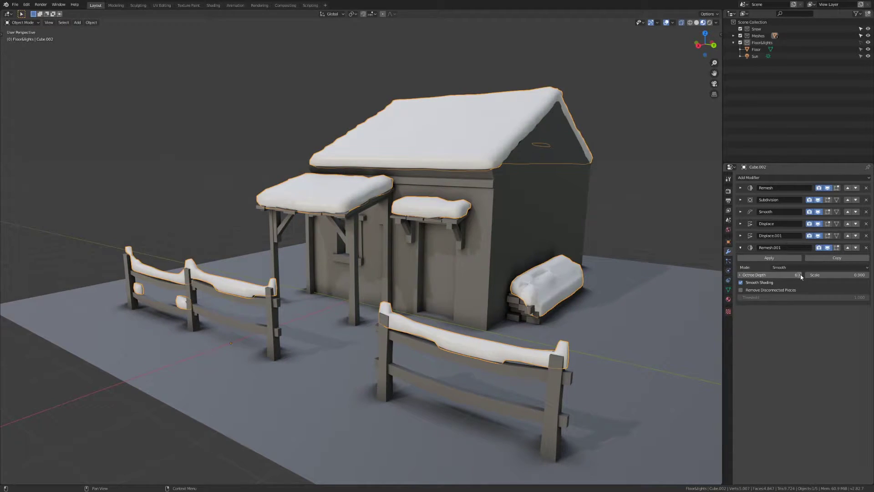
click(802, 276)
middle_drag(360, 173, 376, 238)
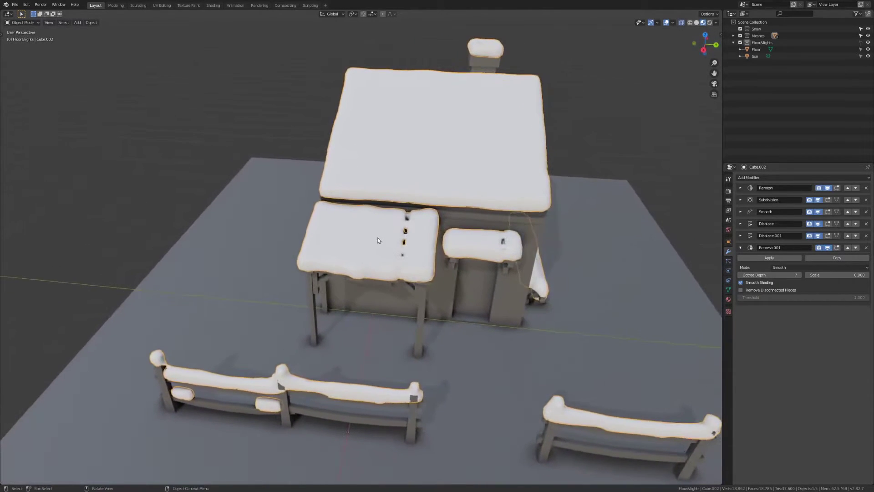
Step: In the snow mesh's Edit Mode, select the porch roof's second seam from the doorway end and scale it to 0 along Y
scroll(460, 240, up, 5)
middle_drag(491, 238, 547, 233)
key(Tab)
click(425, 231)
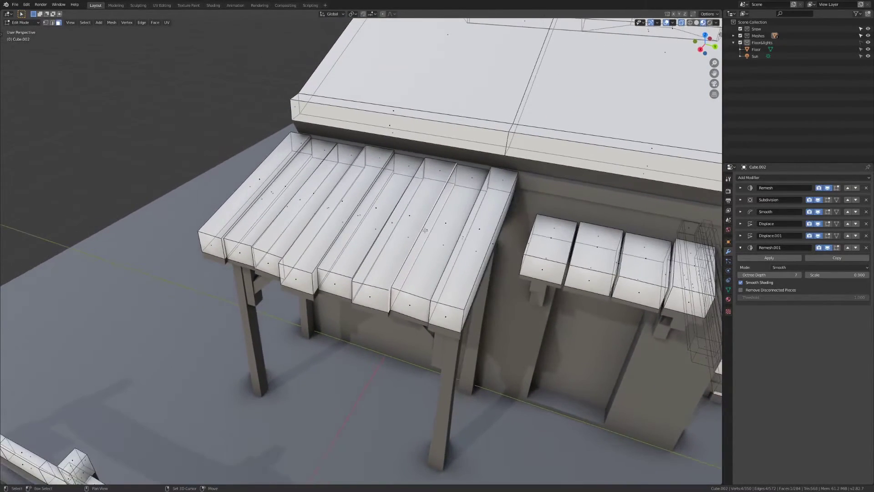
text(sx)
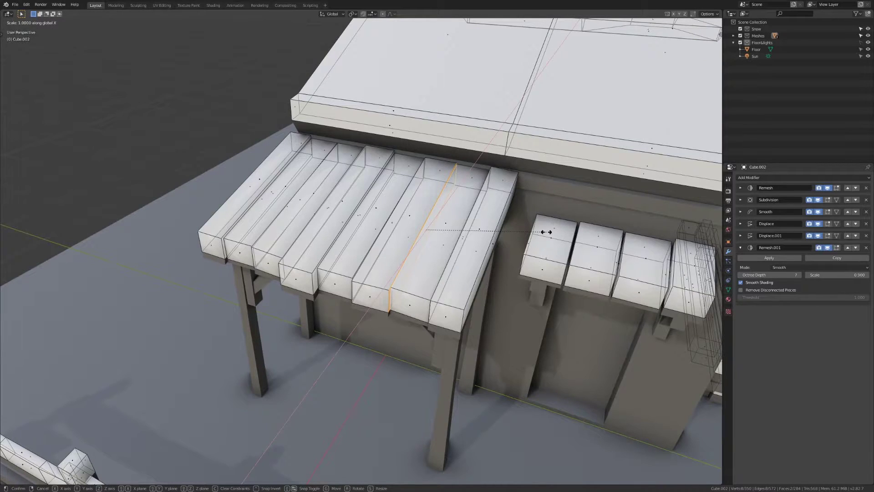
text(0)
key(BackSpace)
text(y)
text(0)
key(Return)
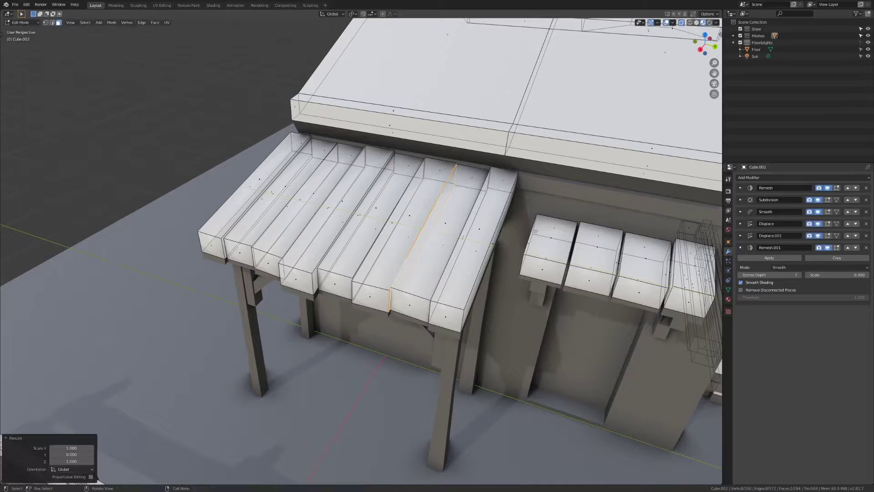
middle_drag(611, 295, 632, 296)
Step: Select the porch roof seam nearest the doorway end, scale it to 0 along Y and return to Object Mode
key(alt+a)
middle_drag(505, 219, 497, 221)
key(b)
drag(473, 228, 458, 238)
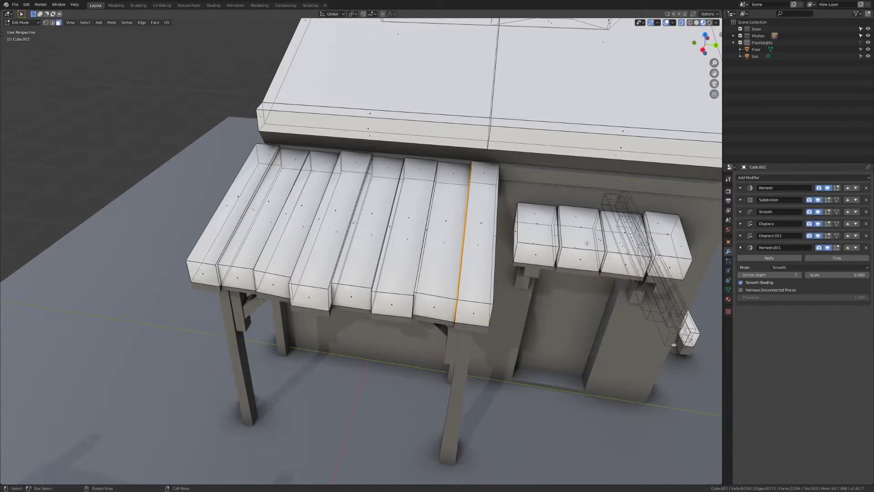
text(sy0)
key(Return)
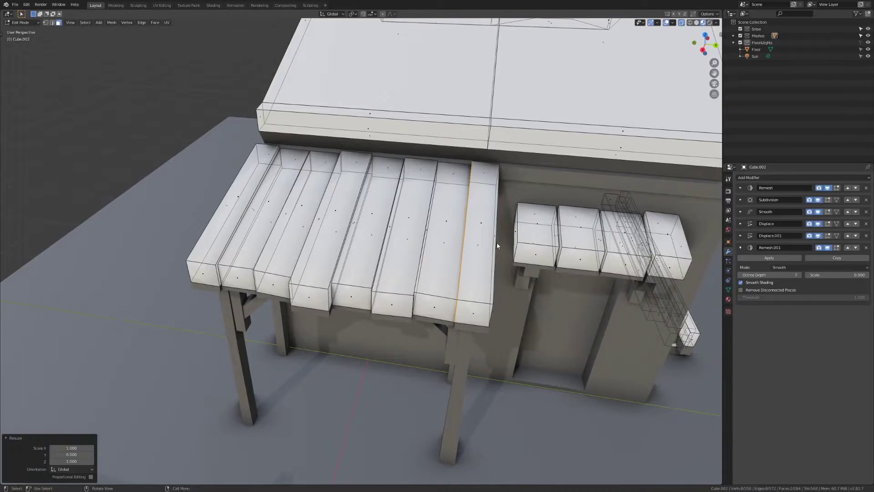
key(Tab)
ctrl+middle_drag(438, 221, 392, 231)
Step: Reselect the porch roof's second seam from the doorway end, flatten it to 0 along Y and deselect everything
key(Tab)
key(b)
key(Escape)
alt+click(395, 238)
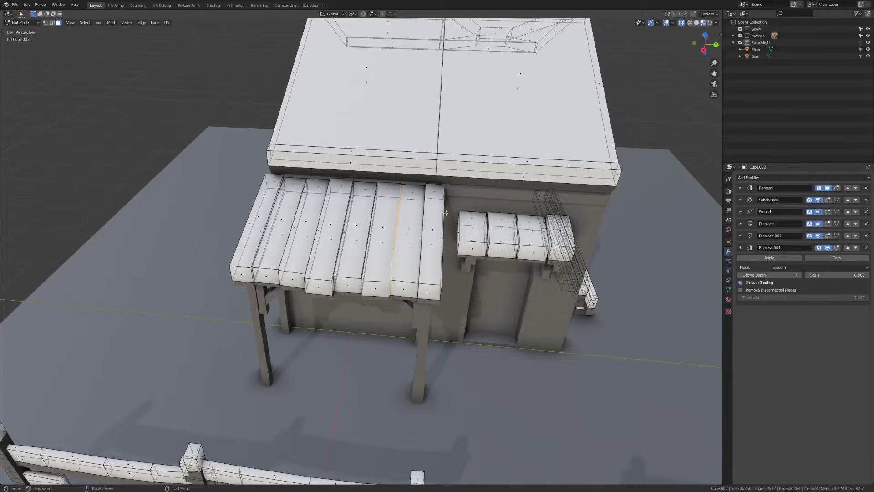
key(s)
key(y)
key(0)
click(446, 213)
key(alt+a)
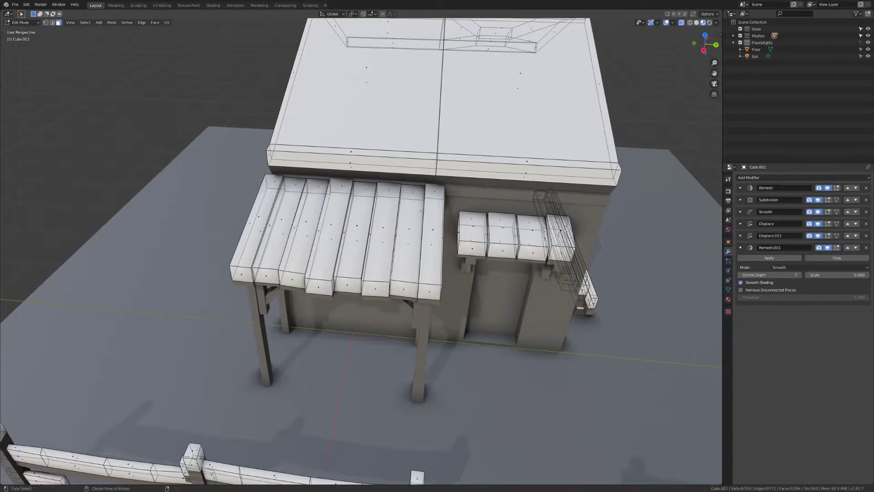
Step: Flatten the porch roof's third seam from the doorway end to 0 along Y and check the snow in Object Mode
alt+click(371, 242)
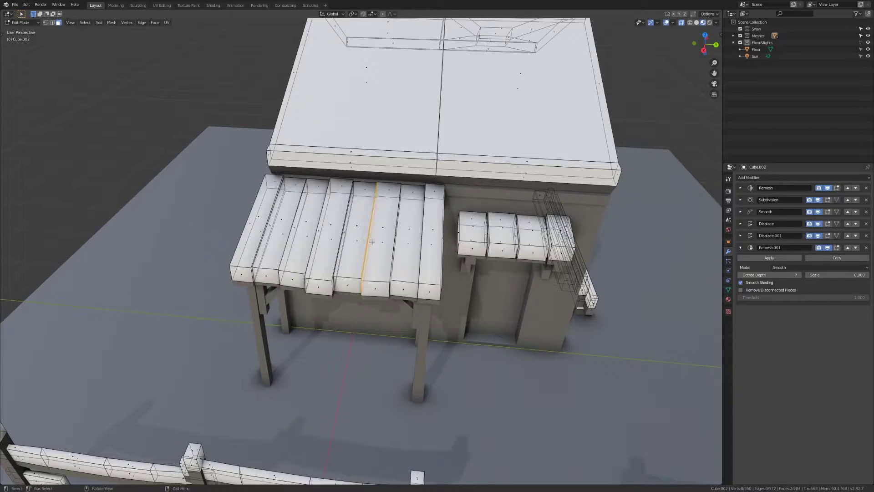
key(s)
key(y)
key(0)
key(Return)
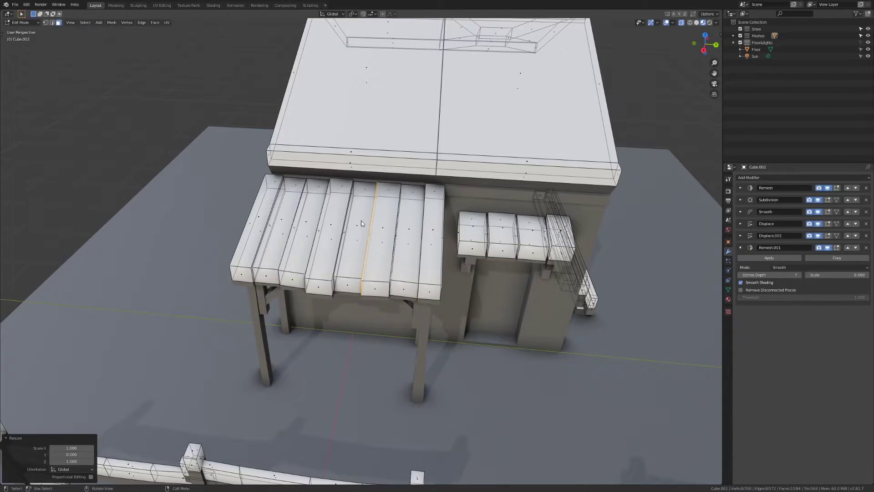
key(Tab)
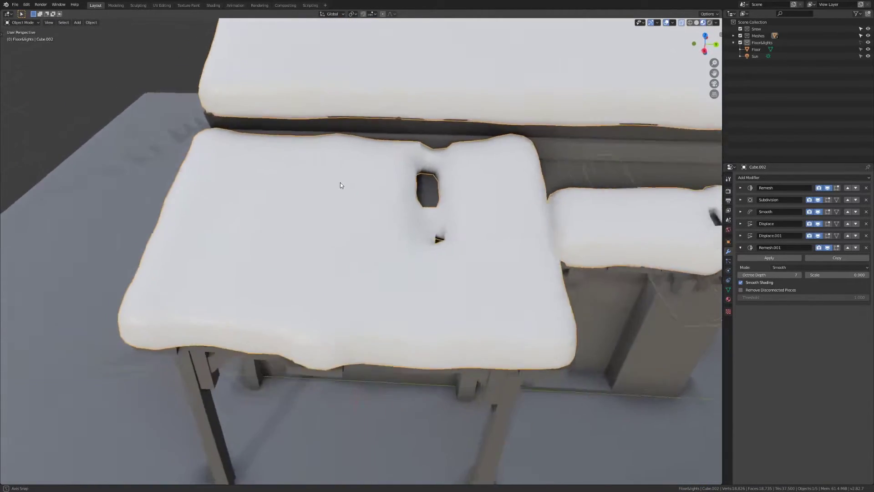
middle_drag(337, 191, 349, 184)
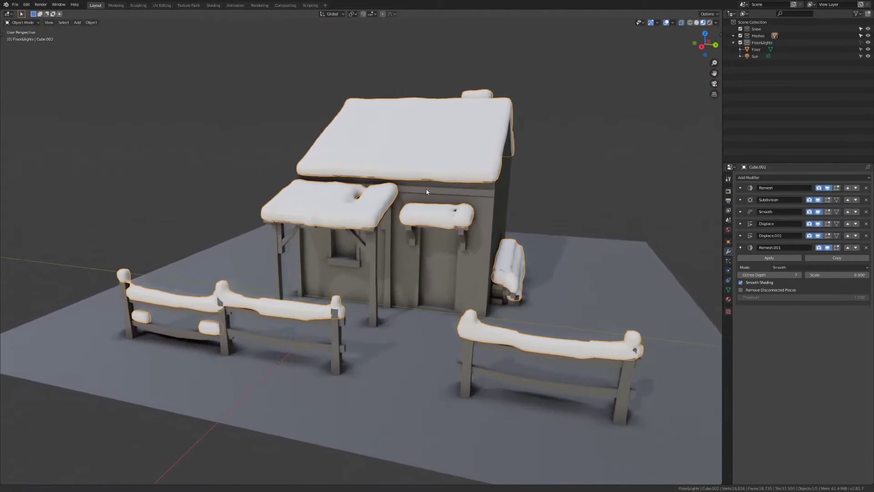
middle_drag(418, 193, 412, 195)
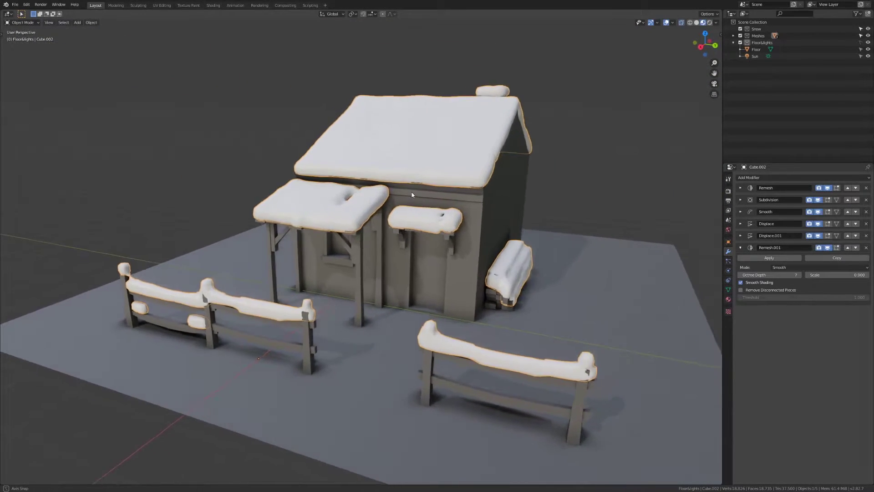
Step: Try a strength of 0.15 on the first Displace modifier
click(741, 223)
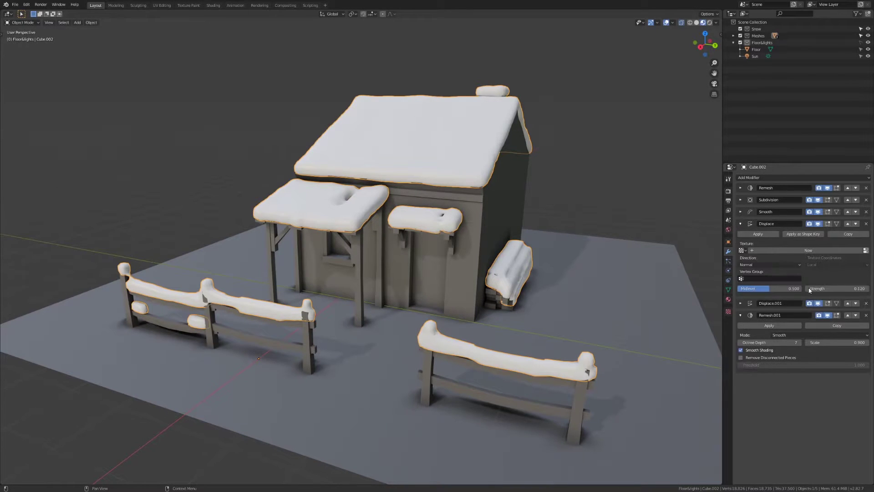
click(826, 288)
click(826, 287)
key(Return)
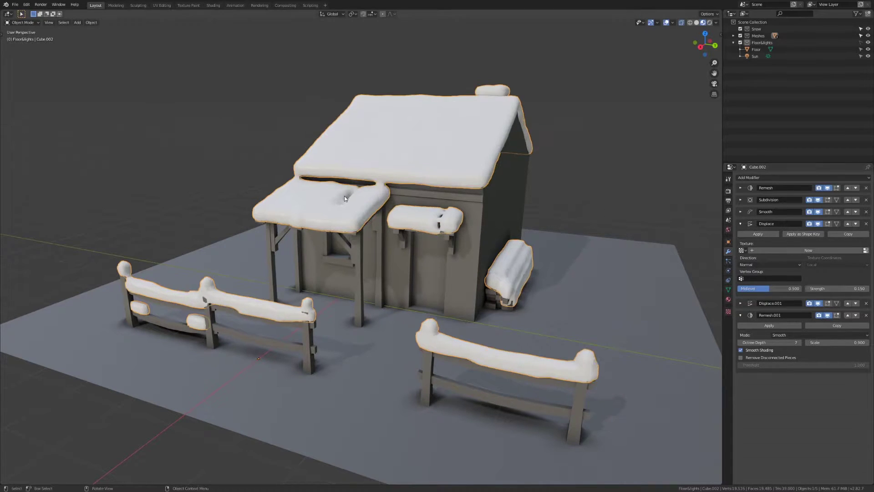
middle_drag(590, 215, 382, 194)
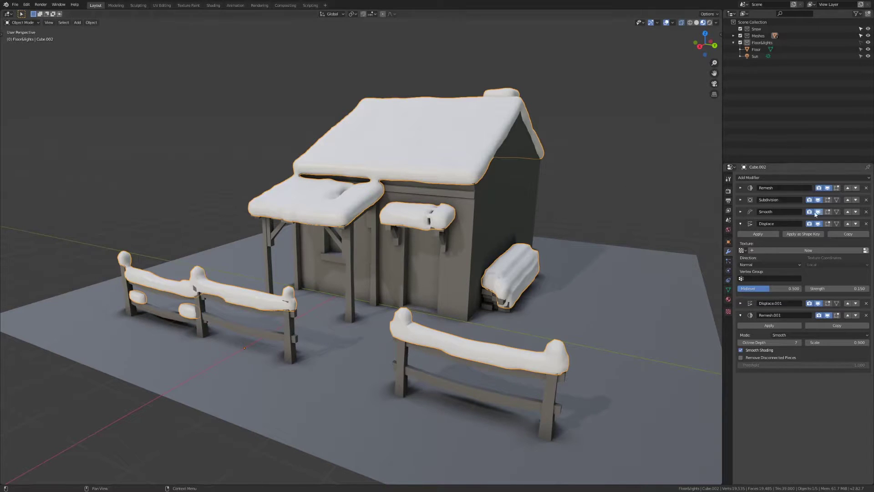
Step: Set the first Displace modifier's strength to 0.11
click(851, 289)
click(851, 289)
key(BackSpace)
key(Return)
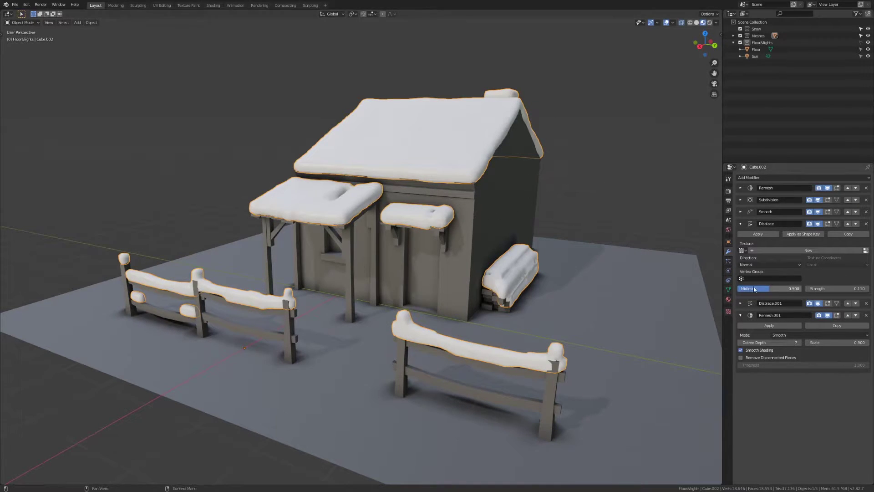
Step: Expand the second Displace modifier and set its strength to 0.1
click(743, 304)
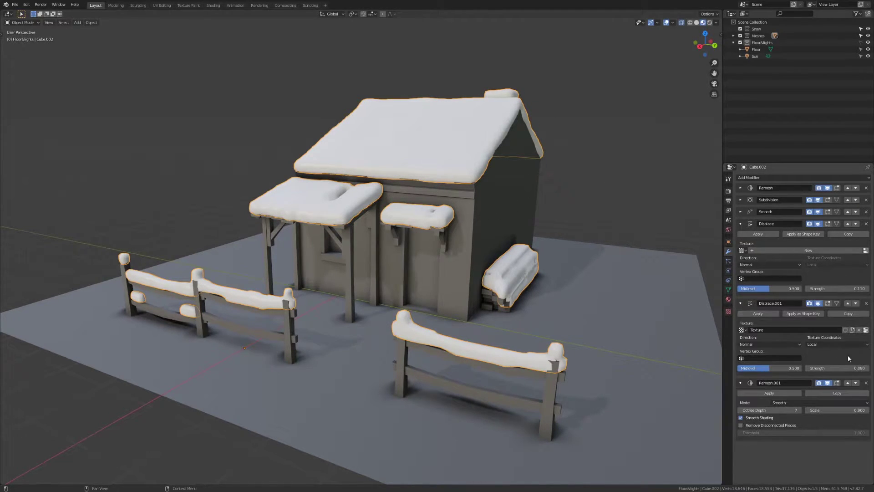
click(847, 369)
key(Return)
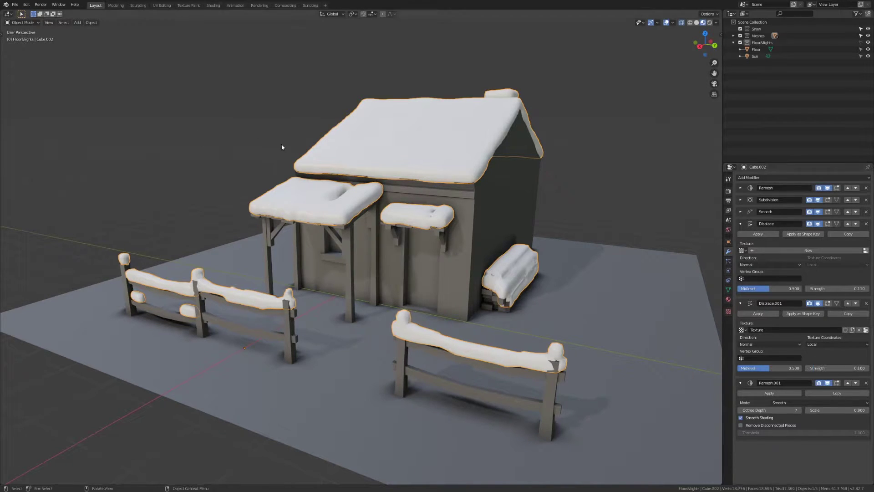
Step: Expand the Smooth modifier and try a Repeat of 2
click(741, 212)
click(838, 239)
text(2)
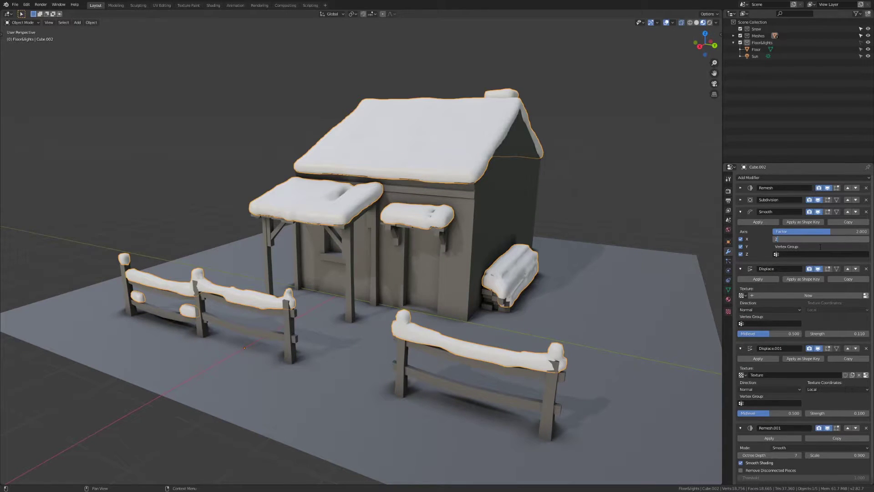
key(Return)
middle_drag(443, 272, 435, 271)
Step: Reduce the Smooth modifier's Repeat to 1 and check the snow from a low angle
click(858, 239)
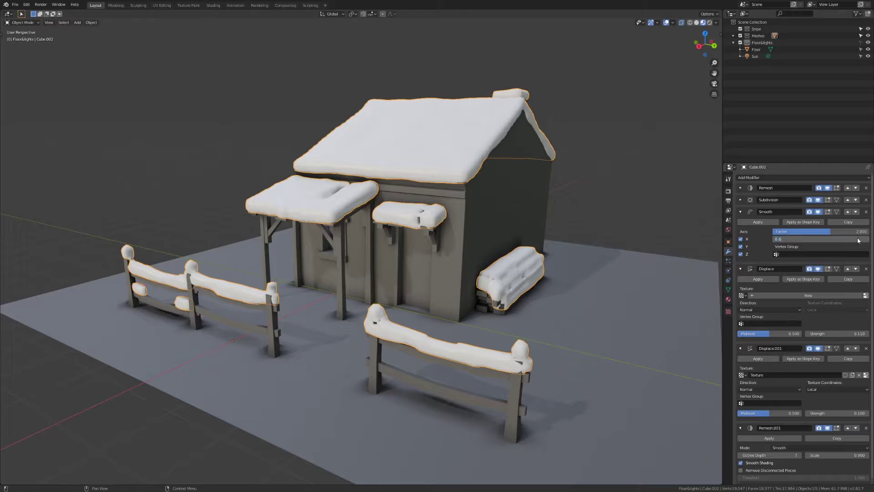
text(0.6)
key(Return)
middle_drag(518, 289, 392, 249)
middle_drag(454, 245, 482, 218)
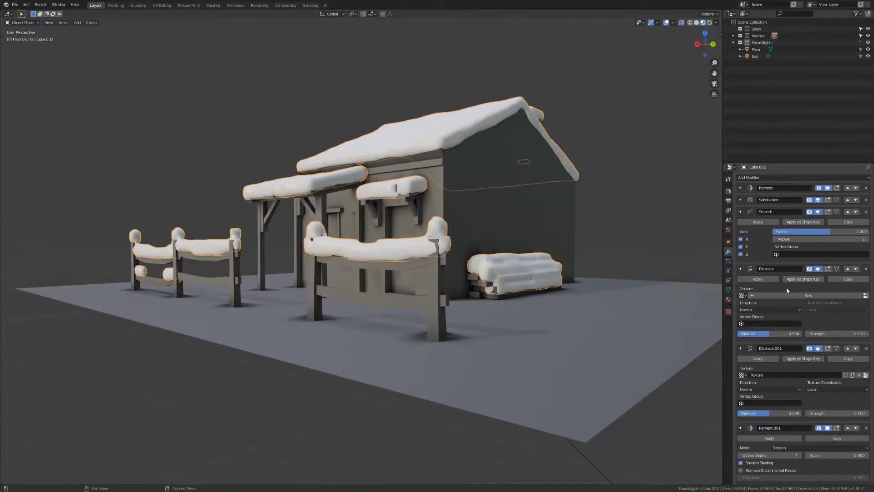
Step: Collapse both Displace modifiers and lower the second Remesh modifier's Octree Depth to 6
click(741, 269)
click(741, 280)
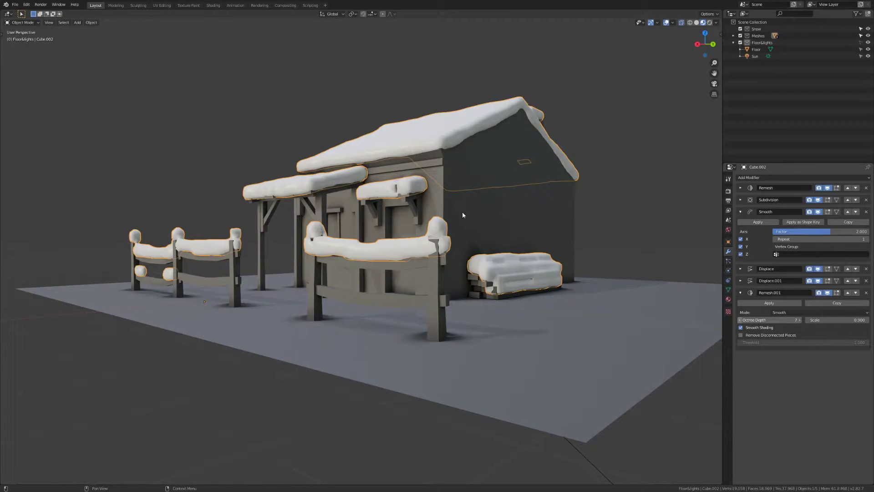
middle_drag(428, 191, 465, 214)
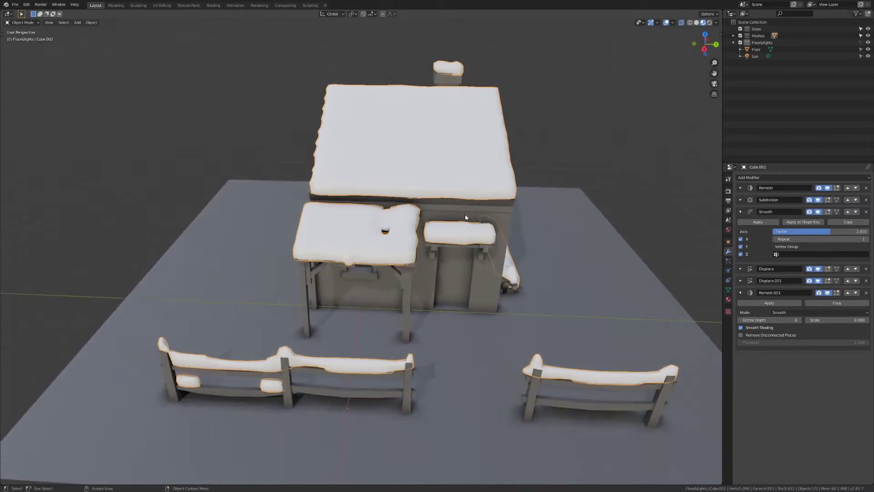
Step: Try the Sharp mode on the second Remesh modifier and inspect the snow from a low angle
click(809, 313)
click(808, 315)
middle_drag(447, 262, 438, 262)
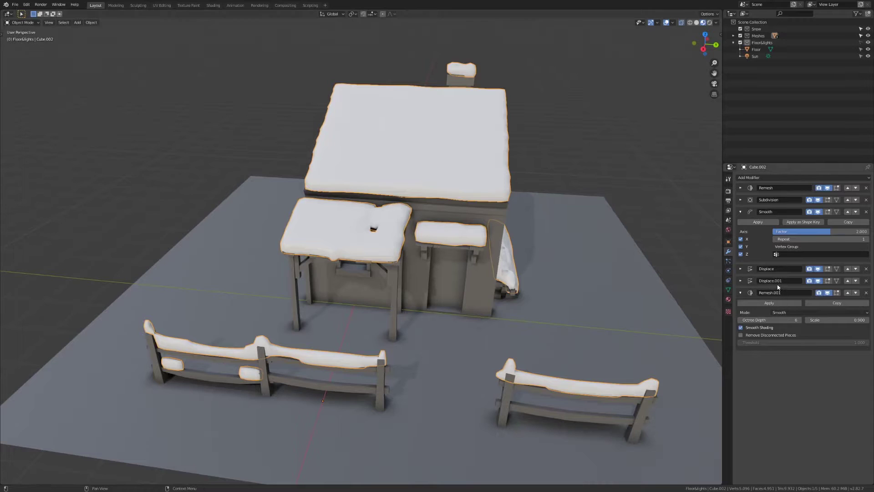
click(784, 312)
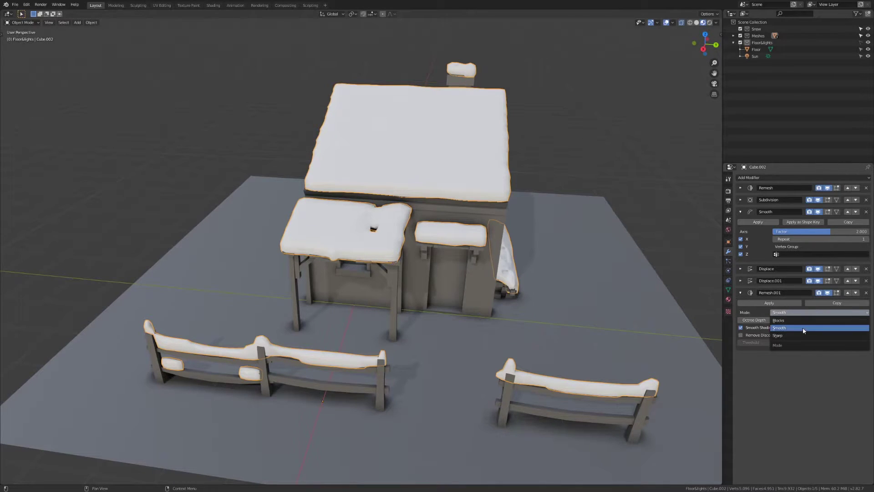
click(782, 329)
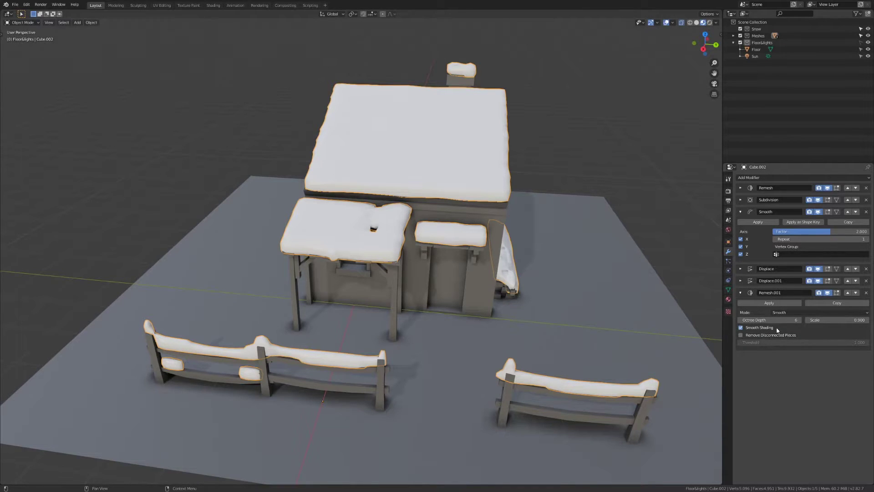
click(795, 313)
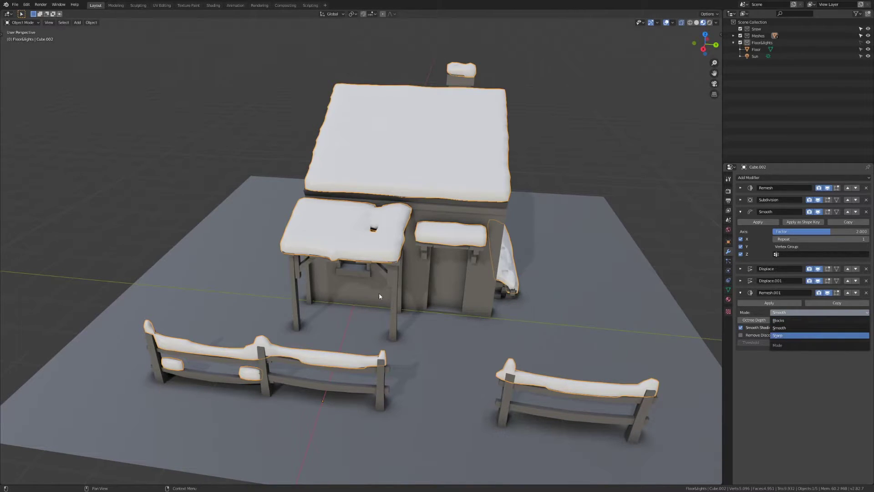
key(Return)
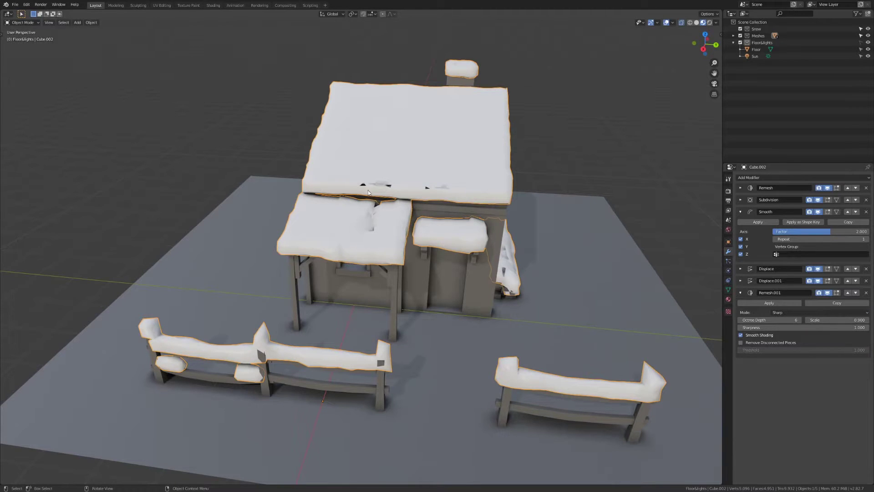
middle_drag(392, 196, 376, 173)
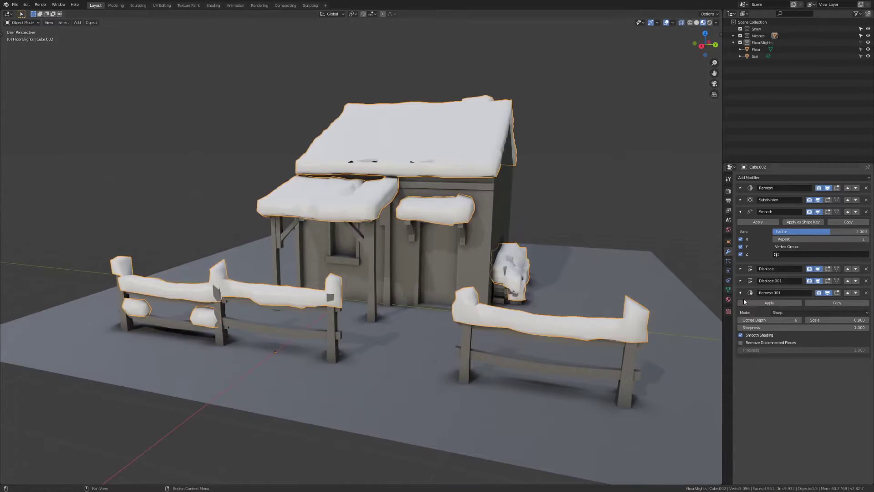
click(834, 313)
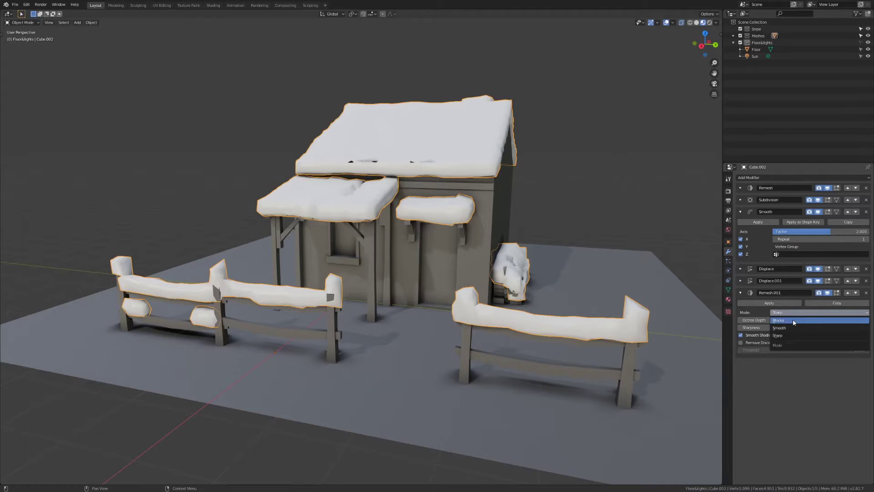
click(778, 336)
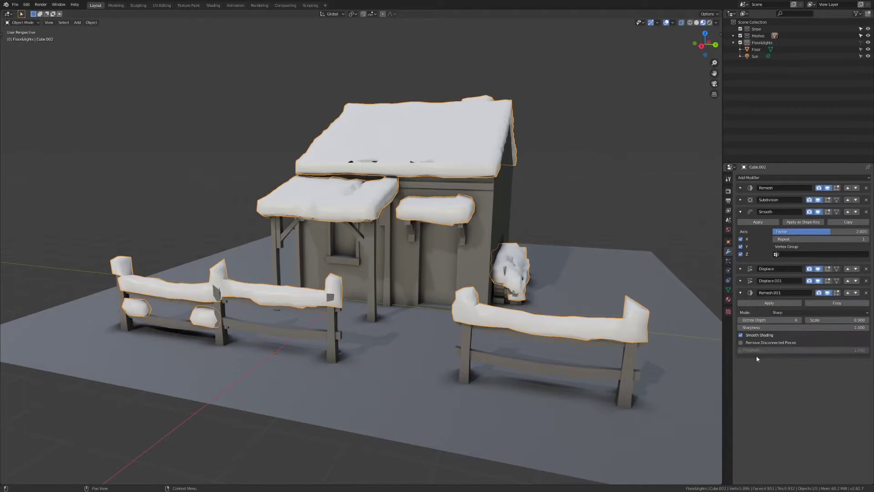
mouse_move(597, 314)
middle_down()
mouse_move(560, 318)
mouse_move(580, 316)
middle_up()
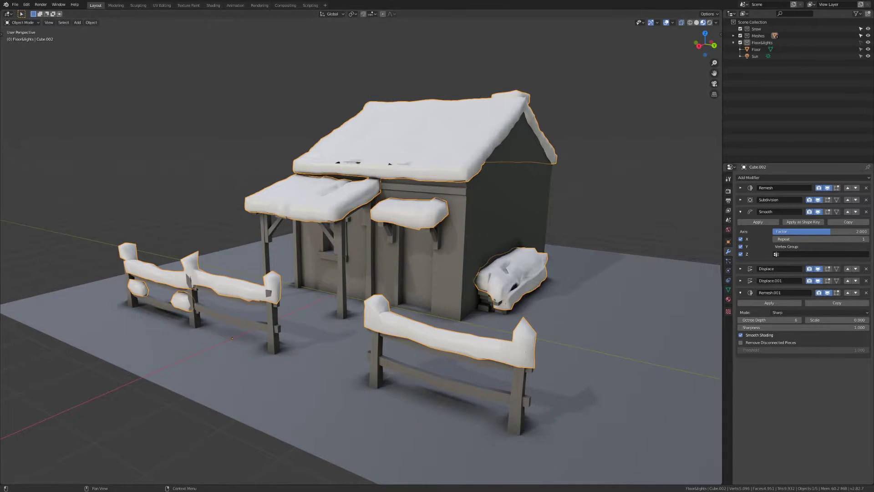
Step: Remove the second Remesh modifier and collapse the Smooth modifier
click(866, 293)
middle_drag(431, 286, 523, 308)
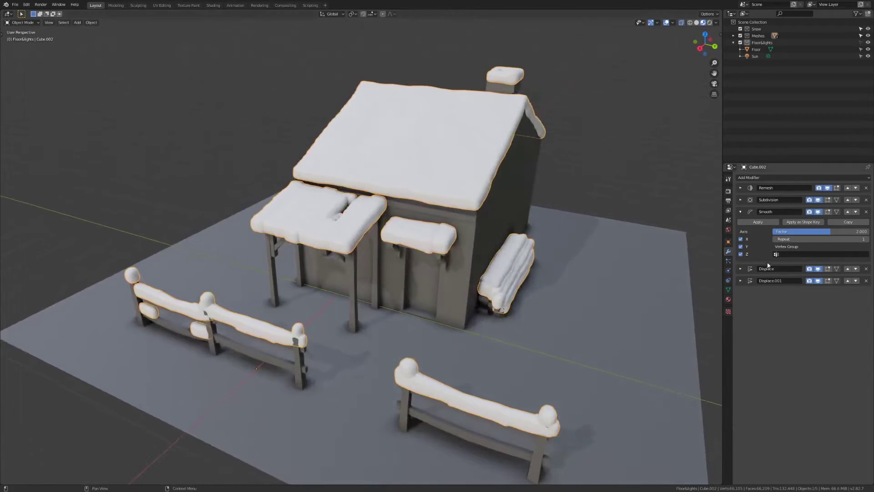
click(741, 212)
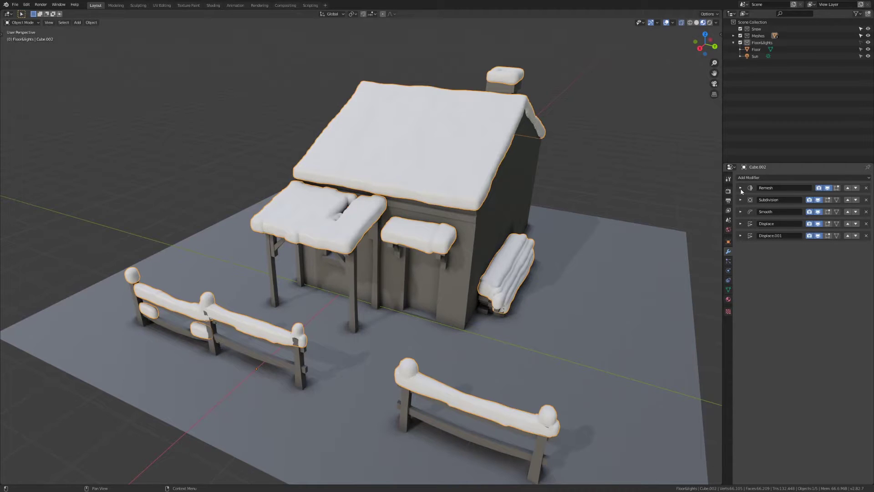
Step: Expand the first Remesh modifier and set its Mode to Smooth and its Octree Depth to 8
click(741, 188)
click(740, 216)
middle_drag(477, 299, 450, 293)
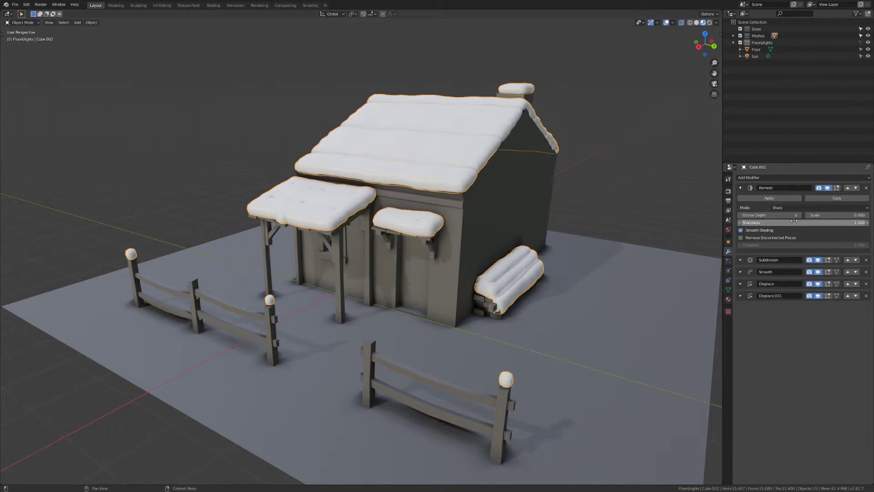
click(804, 208)
click(795, 224)
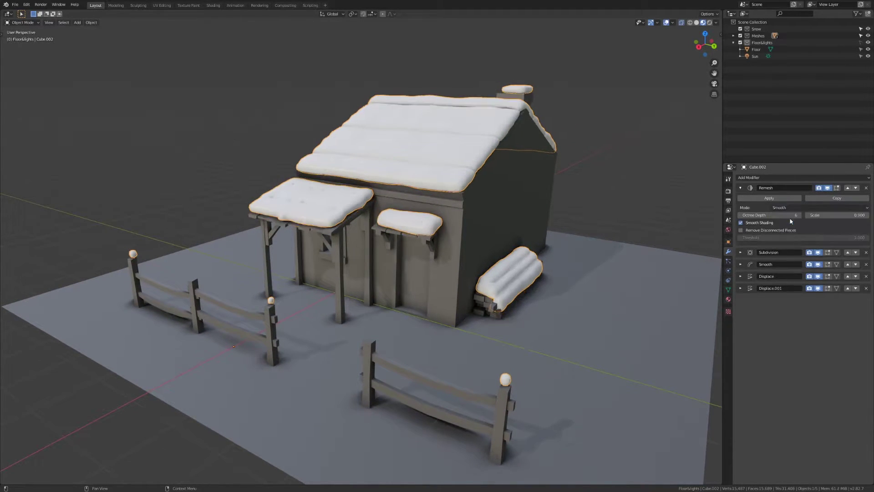
click(802, 215)
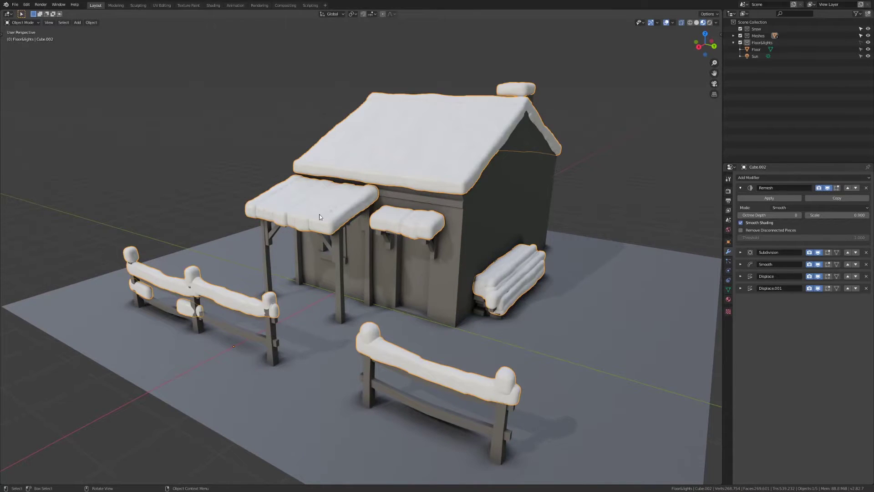
middle_drag(320, 216, 360, 246)
middle_drag(410, 287, 366, 269)
middle_drag(326, 197, 337, 213)
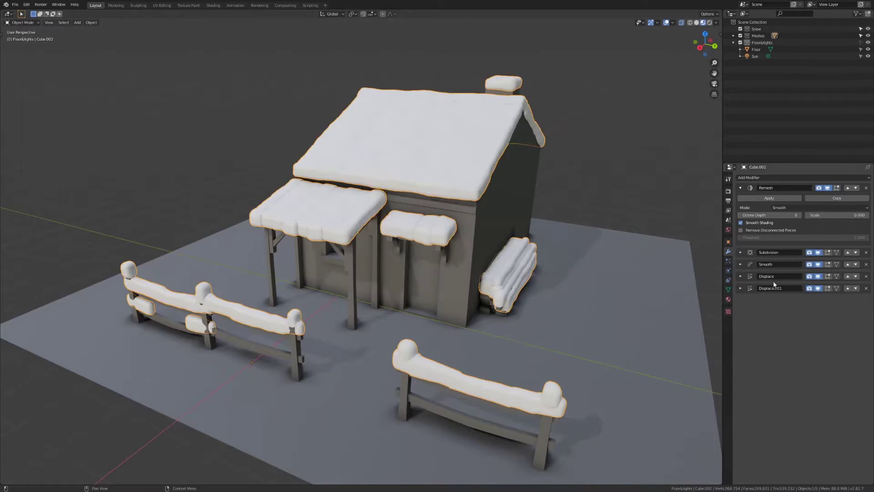
click(778, 178)
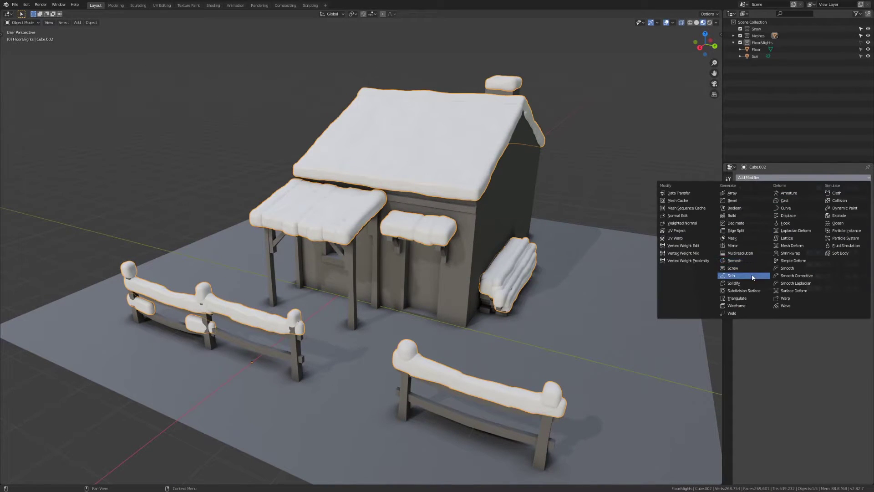
middle_drag(408, 195, 401, 191)
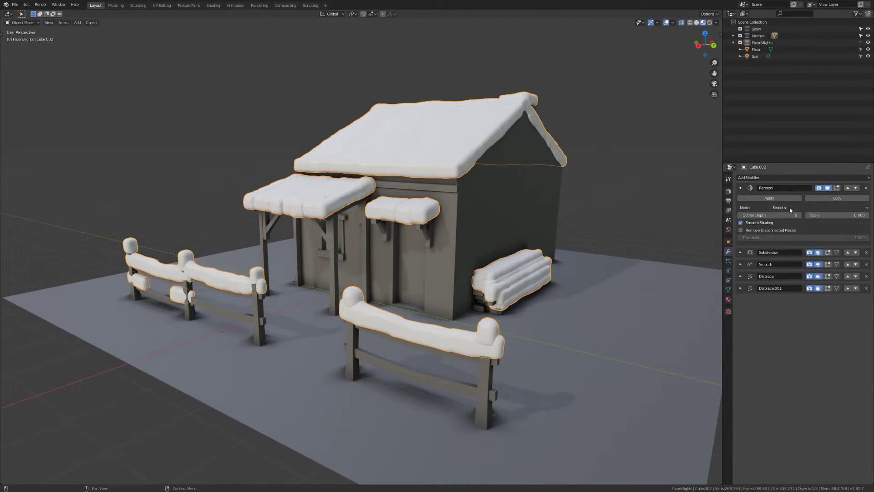
Step: Expand the Smooth modifier and set its Repeat to 5
click(741, 264)
click(838, 292)
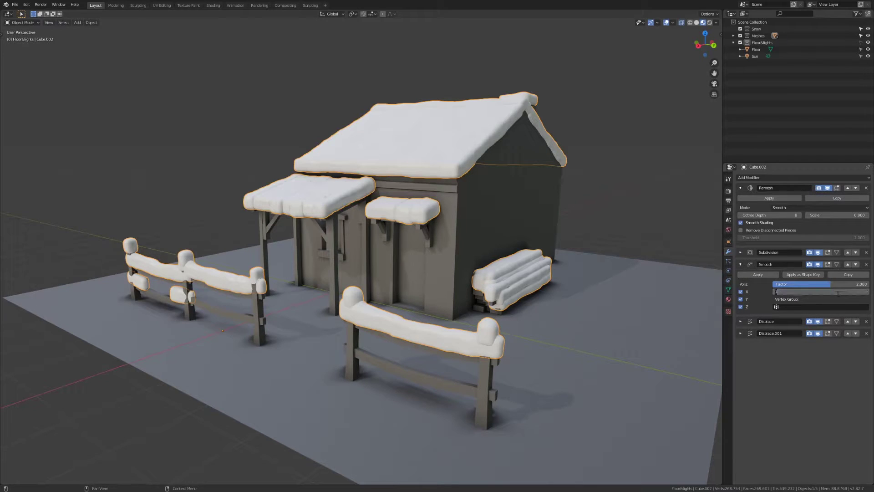
text(5)
key(Return)
mouse_move(374, 184)
middle_down()
mouse_move(425, 208)
mouse_move(358, 192)
mouse_move(372, 192)
middle_up()
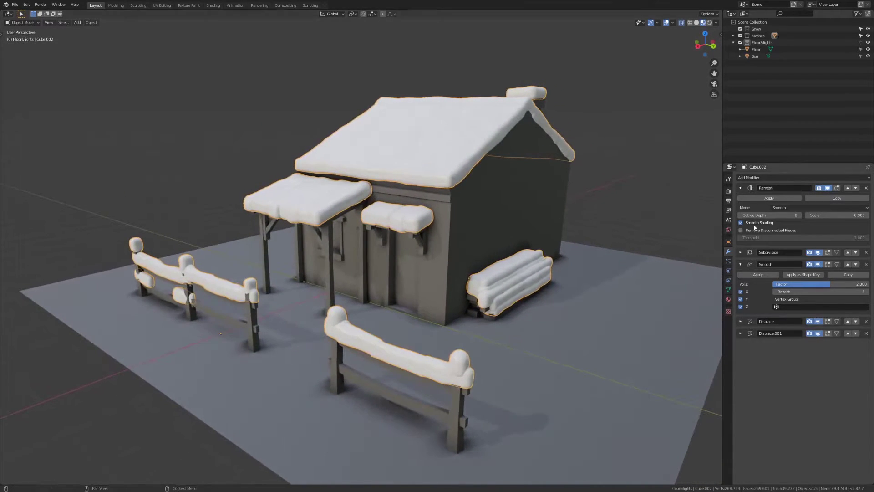
Step: Add a second Remesh modifier with Smooth Shading enabled and Remove Disconnected Pieces disabled
click(756, 177)
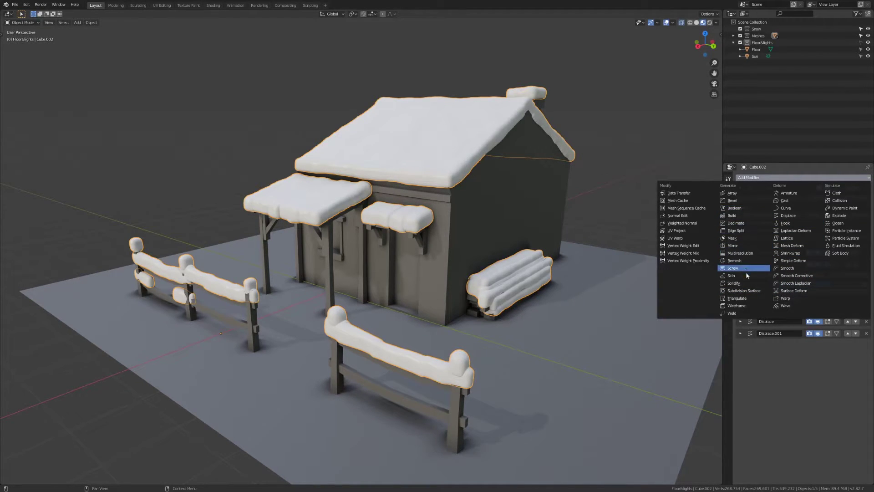
click(734, 261)
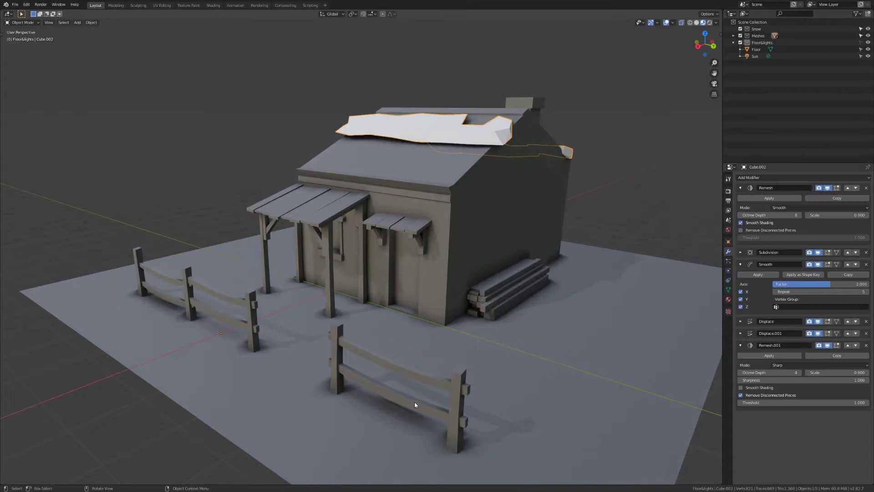
click(741, 388)
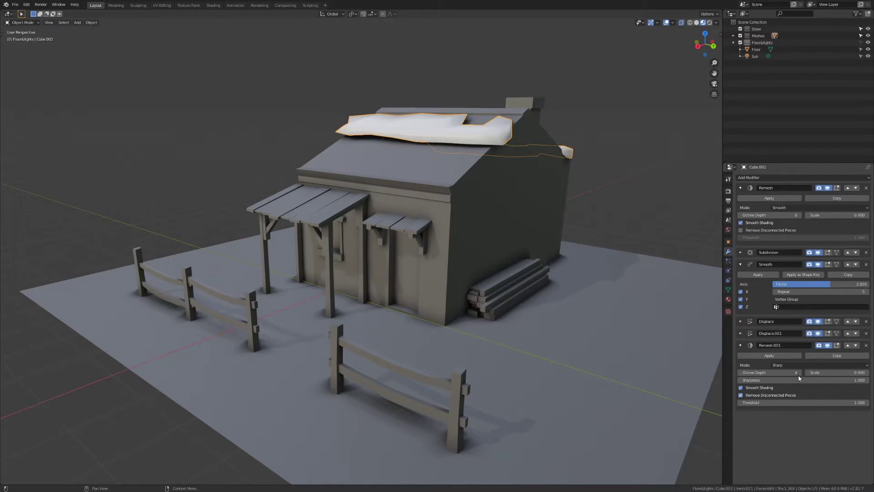
key(ctrl+z)
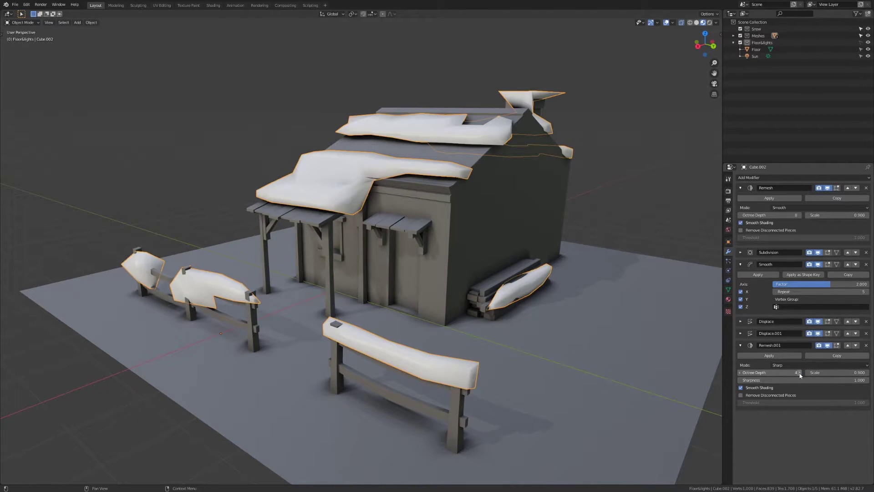
Step: Raise the second Remesh modifier's Octree Depth to 7
click(800, 372)
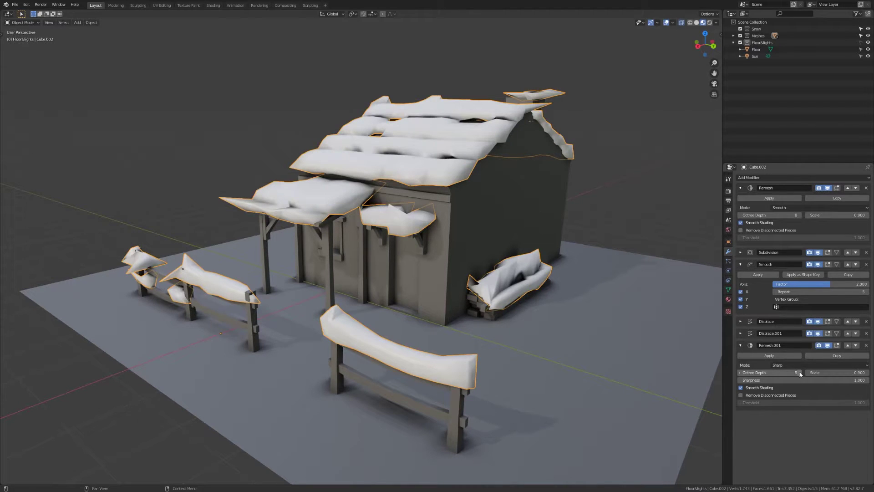
click(800, 372)
click(800, 373)
click(790, 365)
click(791, 366)
middle_drag(381, 270, 401, 283)
Step: Switch the second Remesh modifier to Smooth mode, raise its Octree Depth to 8 and inspect the snow up close
click(786, 365)
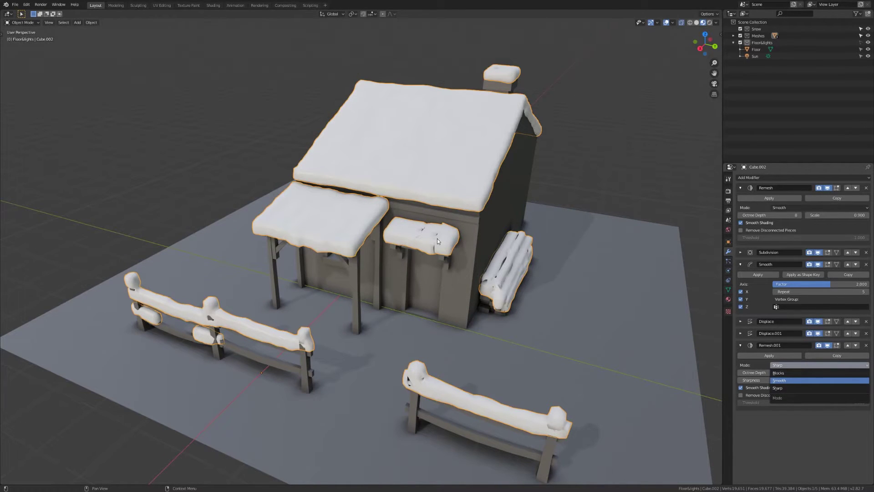
key(Return)
middle_drag(437, 238, 195, 226)
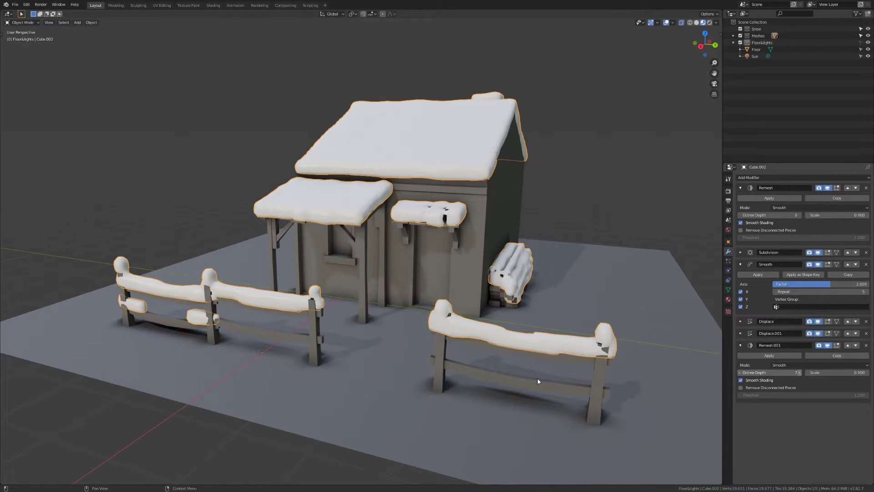
scroll(466, 337, up, 5)
scroll(372, 193, down, 5)
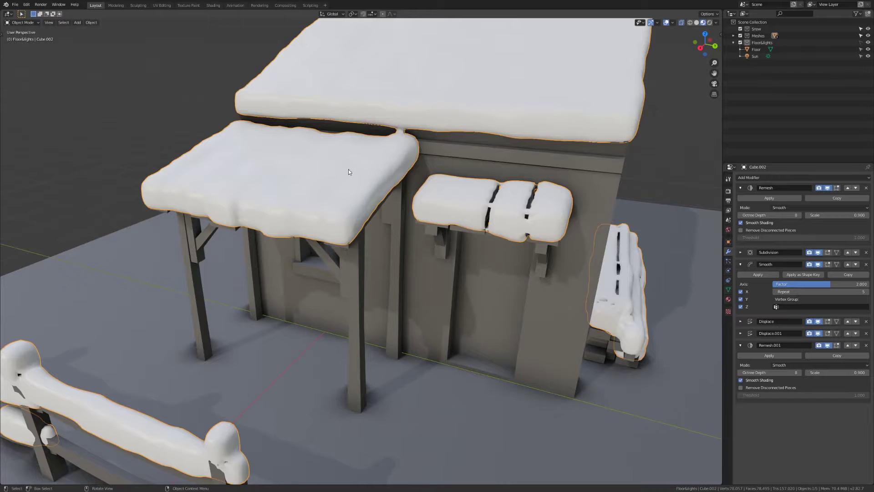
middle_drag(349, 170, 343, 162)
scroll(388, 108, up, 5)
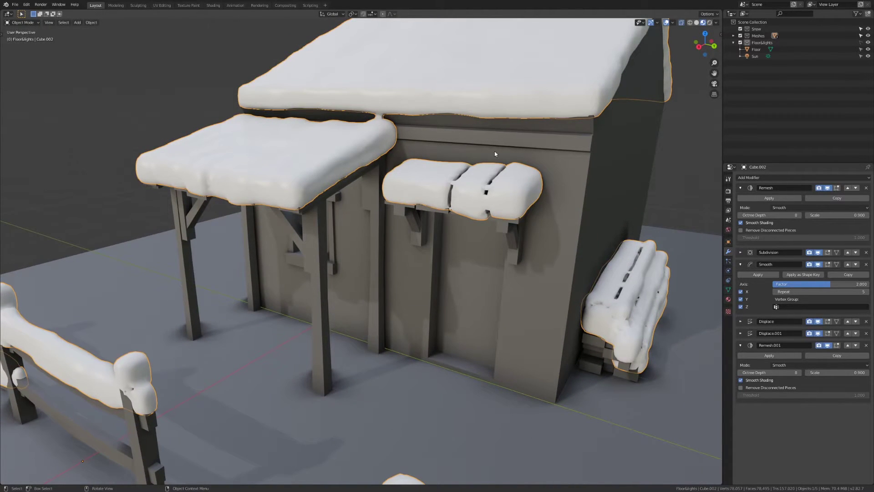
Step: In Edit Mode, select the facing faces at the middle gap of the snow over the door canopy and scale them to 0 along Y
key(Tab)
middle_drag(486, 209, 473, 196)
scroll(474, 196, up, 4)
key(b)
drag(466, 202, 453, 151)
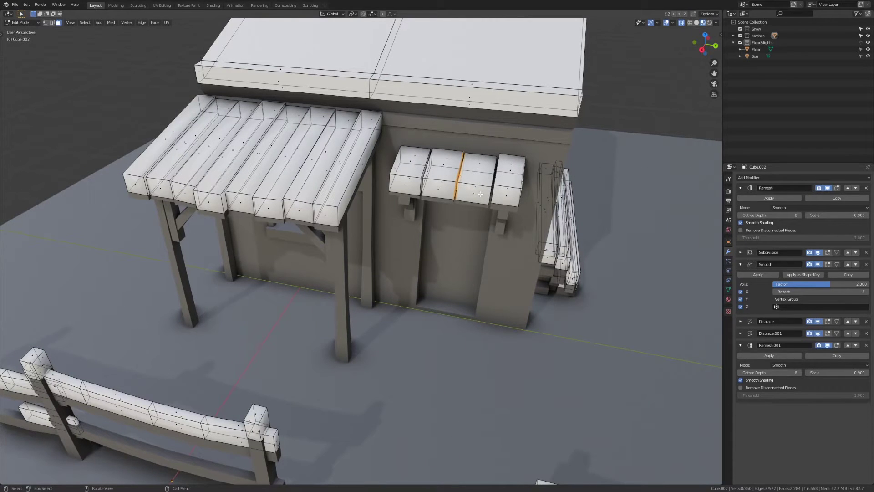
key(s)
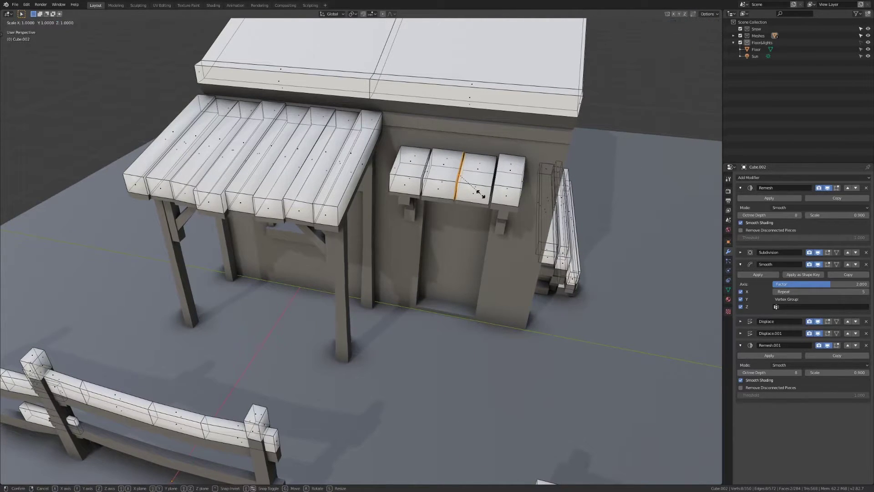
key(y)
key(0)
key(Return)
Step: Close the gap beside the canopy snow's end block by scaling its facing faces to 0 along Y, and return to Object Mode
key(alt+a)
key(b)
drag(489, 171, 499, 182)
key(s)
key(y)
key(0)
key(Return)
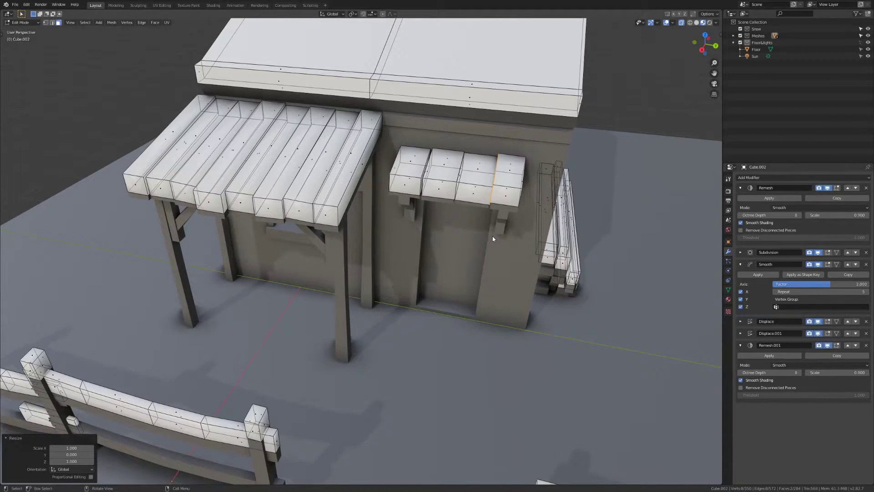
key(Tab)
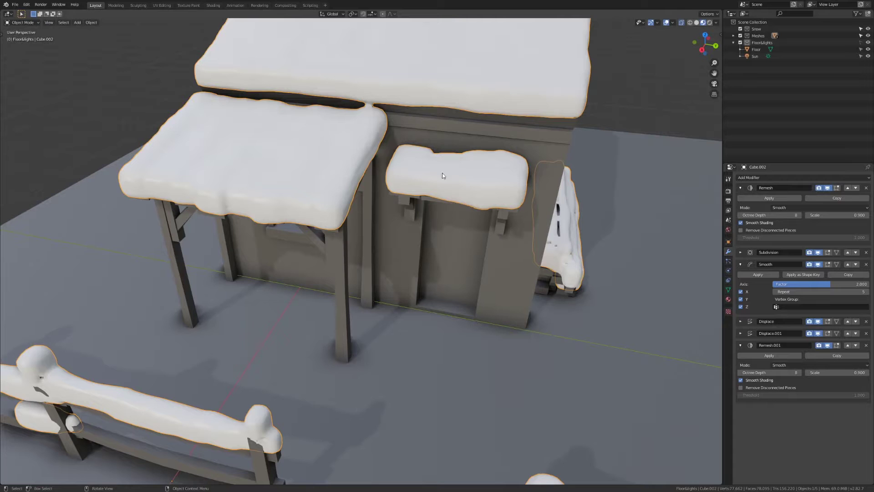
Step: Expand the second Displace modifier and set its Strength to 0.6
middle_drag(370, 174, 365, 164)
ctrl+middle_drag(412, 122, 414, 162)
middle_drag(464, 195, 688, 209)
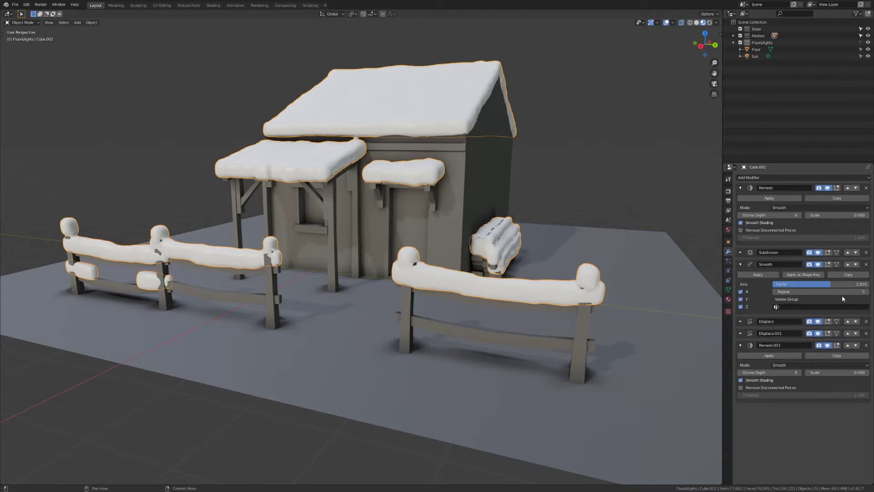
click(741, 333)
click(847, 397)
text(0.6)
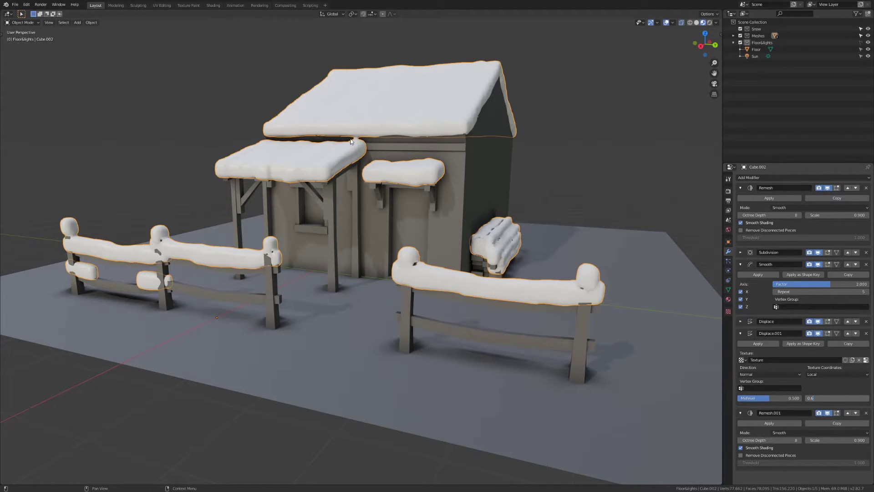
key(Return)
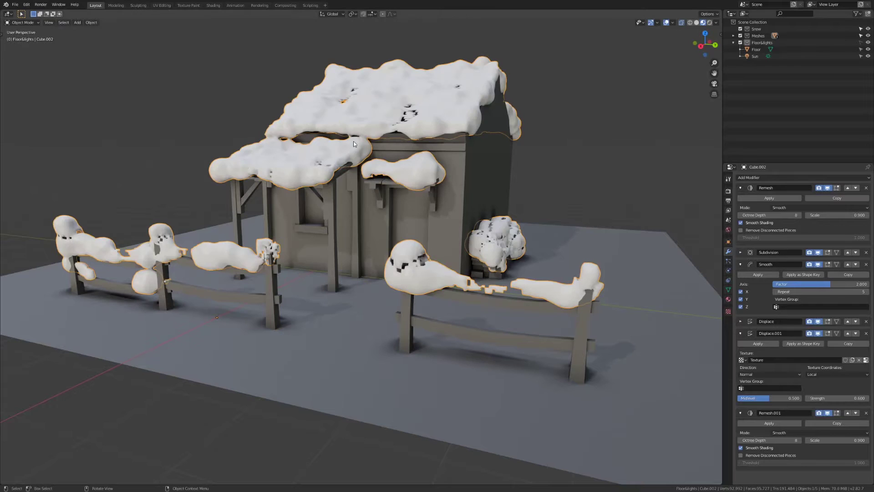
Step: Set the Strength of the second Displace modifier on the snow to 0.06
click(845, 398)
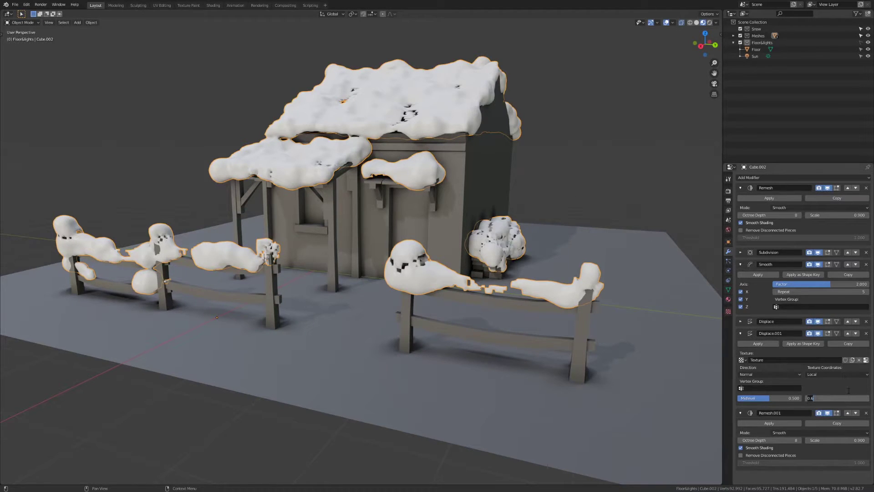
text(0)
key(Return)
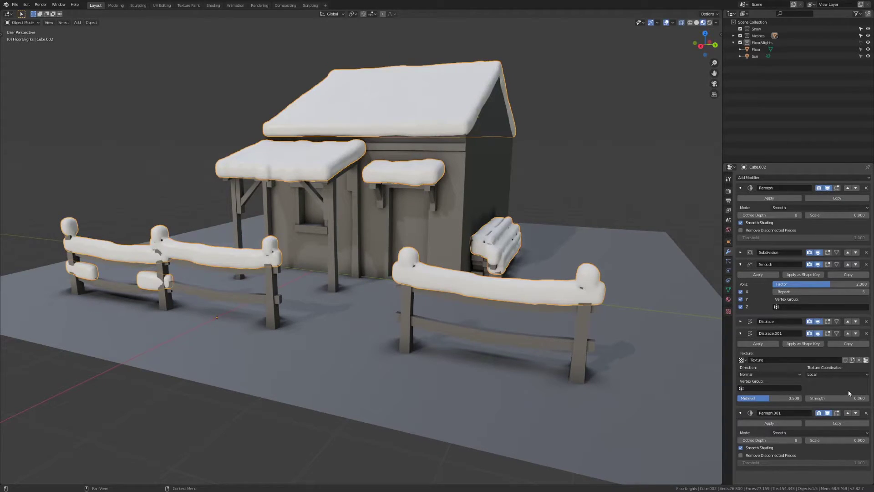
Step: Examine the snow on the roof, canopies, fences and wood pile from several angles
middle_drag(263, 141, 371, 123)
middle_drag(453, 96, 486, 252)
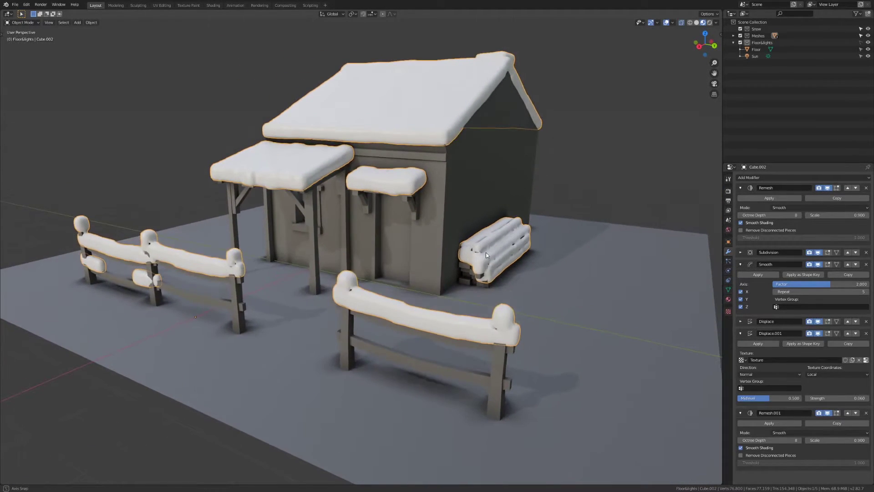
scroll(510, 262, up, 8)
scroll(510, 261, down, 4)
middle_drag(537, 265, 559, 303)
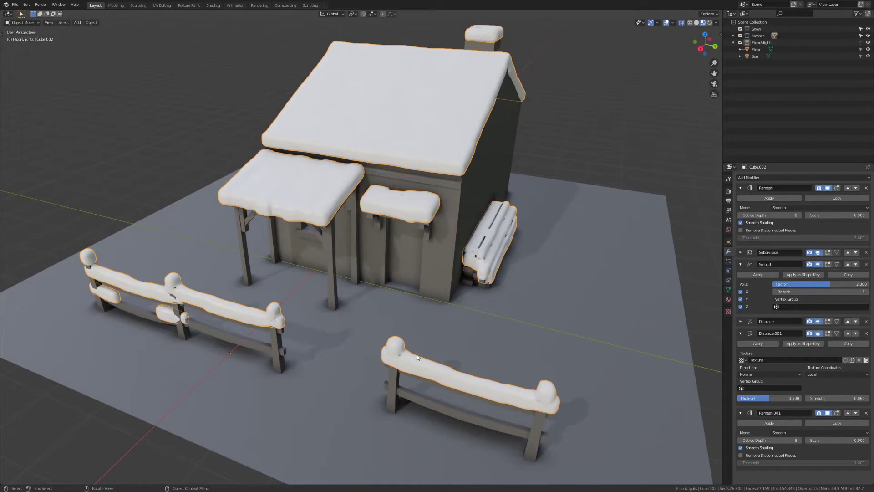
middle_drag(491, 410, 409, 303)
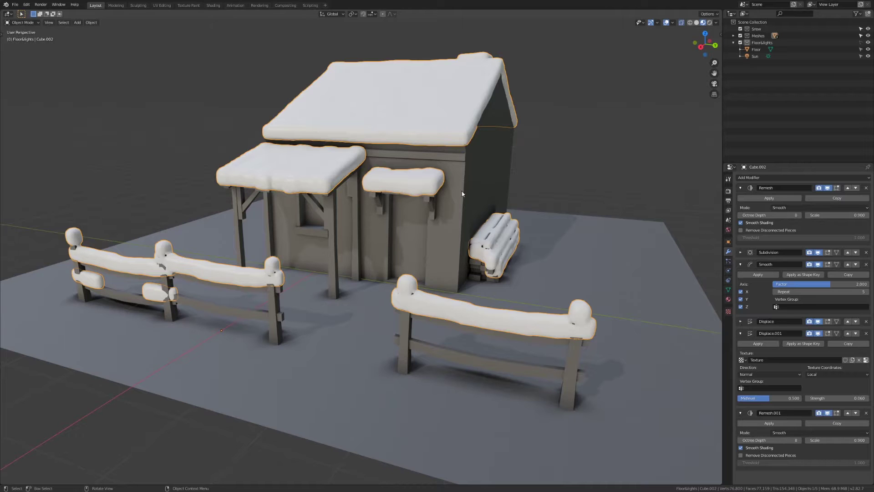
middle_drag(388, 114, 355, 148)
middle_drag(587, 136, 370, 186)
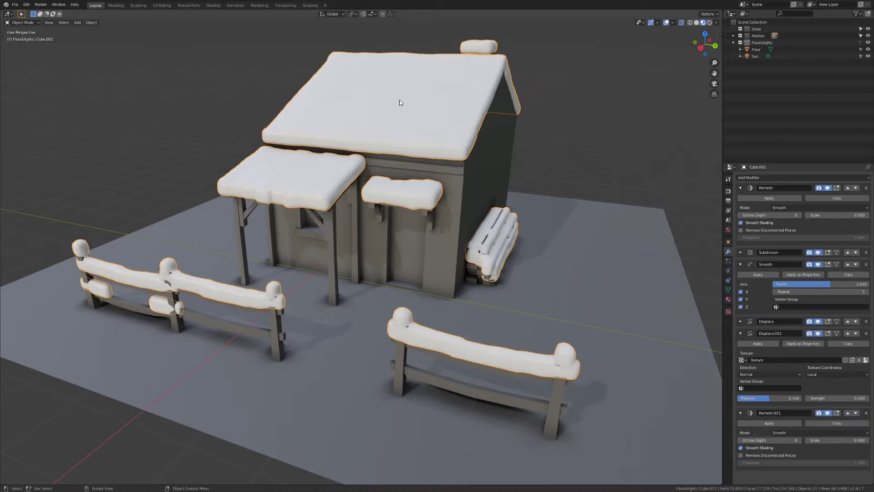
middle_drag(441, 114, 463, 247)
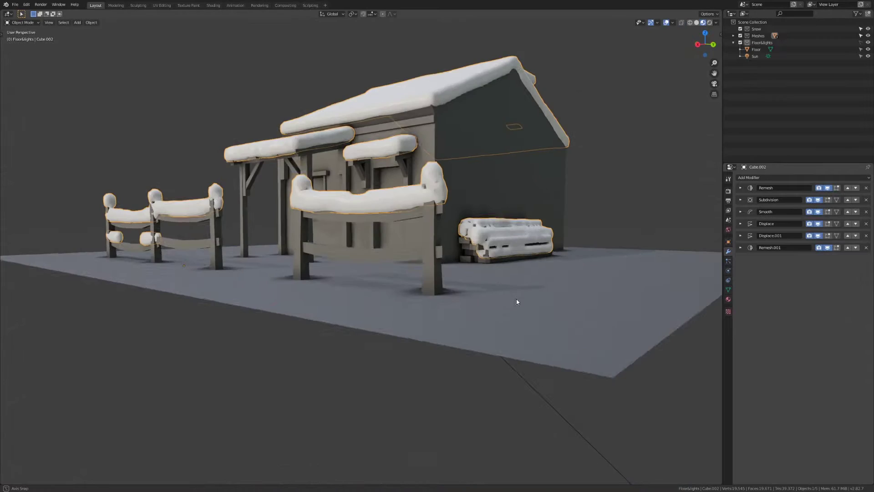
middle_drag(516, 299, 522, 311)
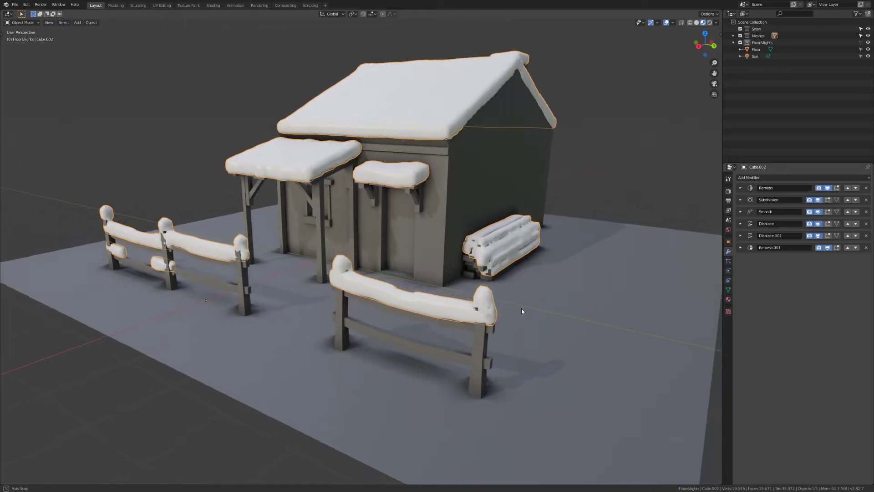
Step: Add a Decimate modifier to the snow object
click(806, 178)
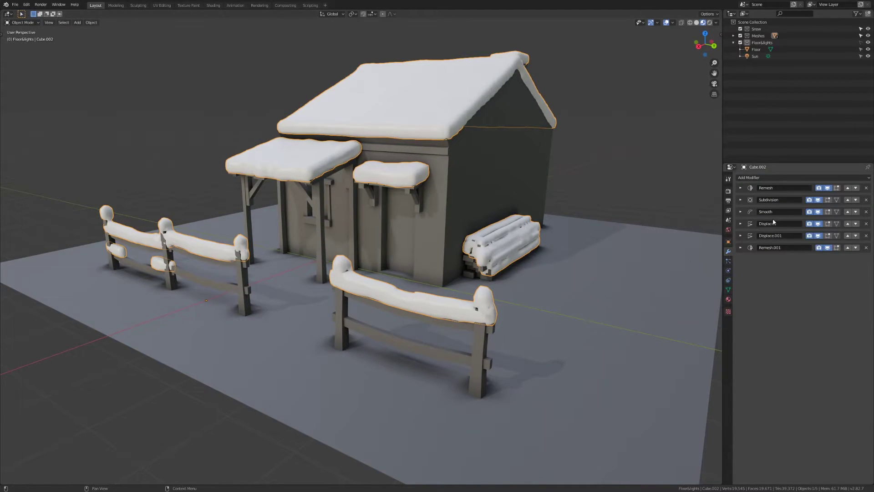
click(769, 178)
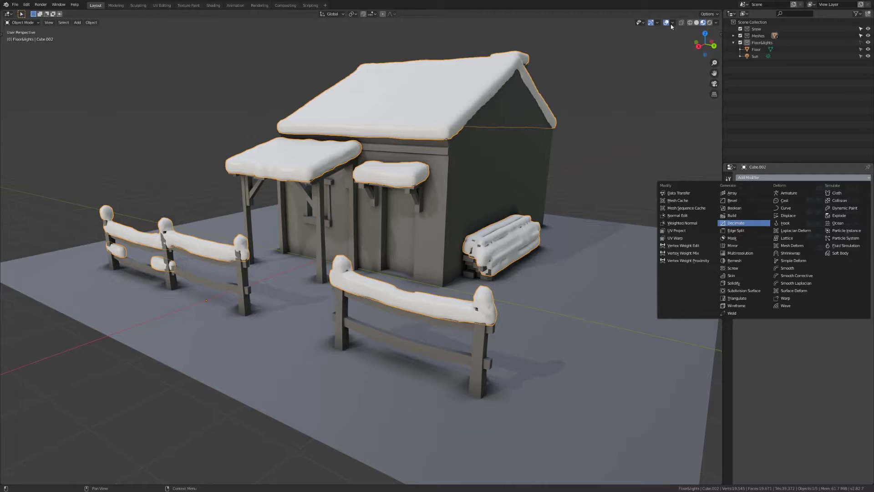
key(Return)
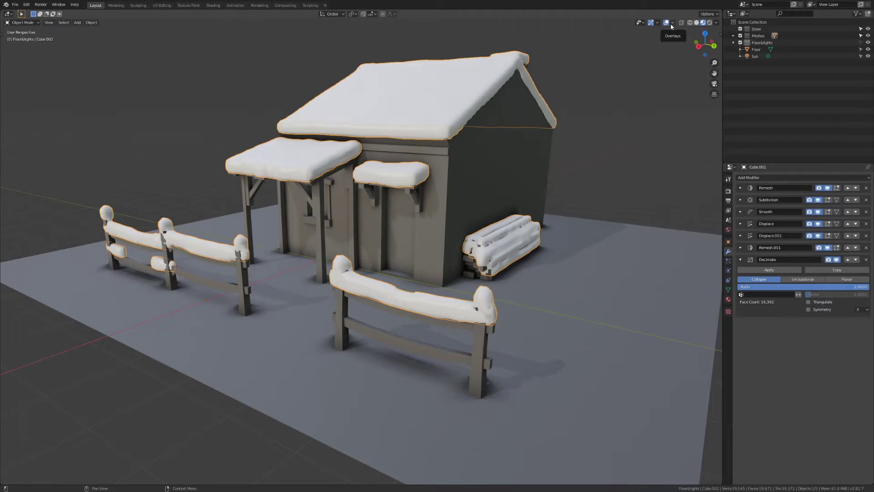
Step: Show the wireframe overlay in the viewport and inspect the snow's mesh density
click(672, 24)
click(633, 144)
mouse_move(464, 222)
middle_down()
mouse_move(461, 243)
mouse_move(458, 235)
middle_up()
middle_drag(473, 193, 481, 180)
middle_drag(487, 266, 482, 262)
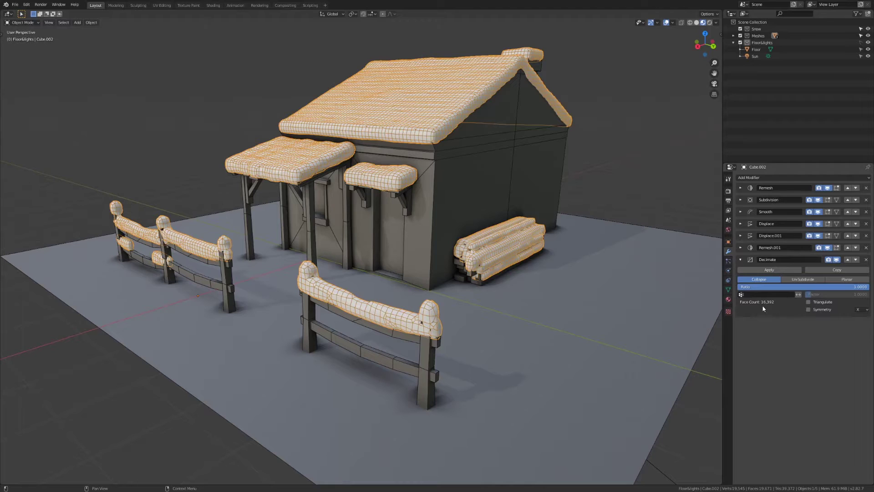
Step: Try a Ratio of 0.2 on the snow's Decimate modifier
click(817, 287)
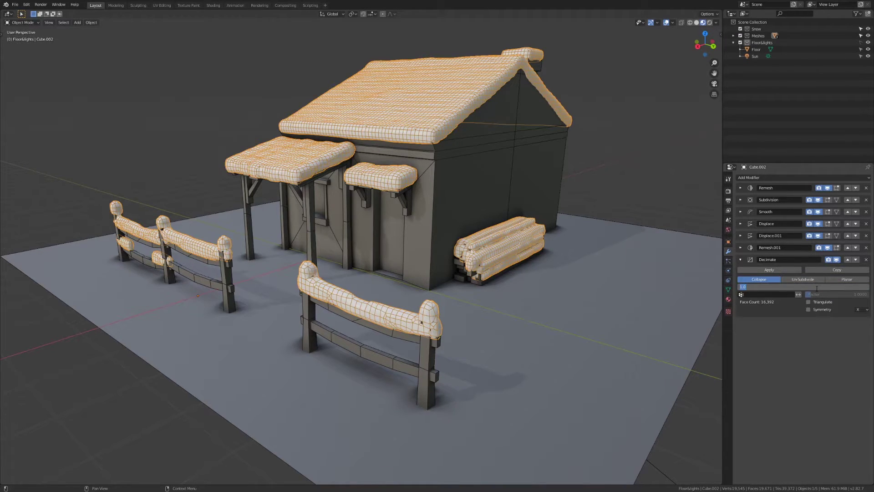
text(0.2)
key(Return)
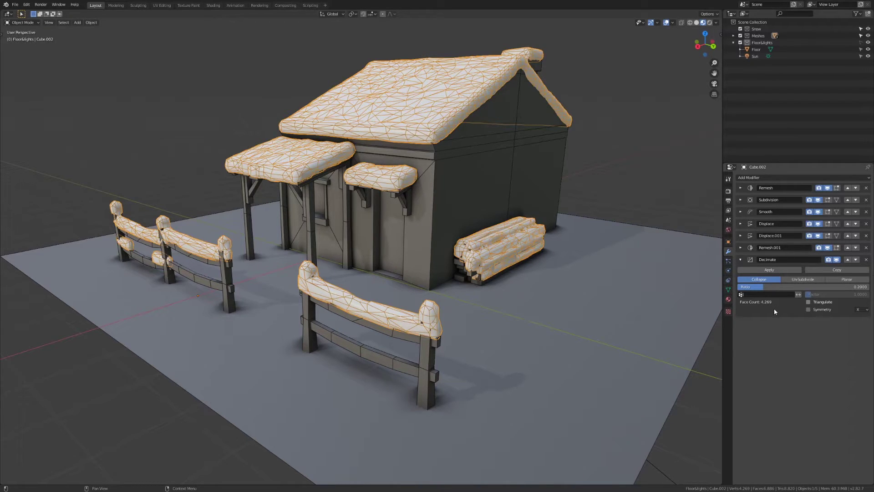
Step: Enable Triangulate on the Decimate modifier and set its Ratio to 0.1
click(808, 302)
click(765, 286)
text(0)
key(Return)
Step: In Edit Mode, box-select the snow over the wood pile and separate it into its own object, then select and frame that object in Object Mode
middle_drag(455, 242, 534, 268)
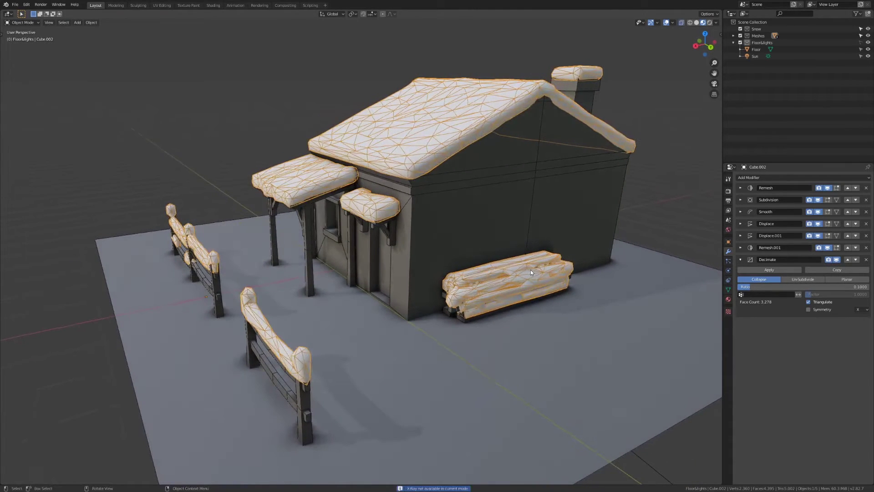
key(shift+grave)
key(w)
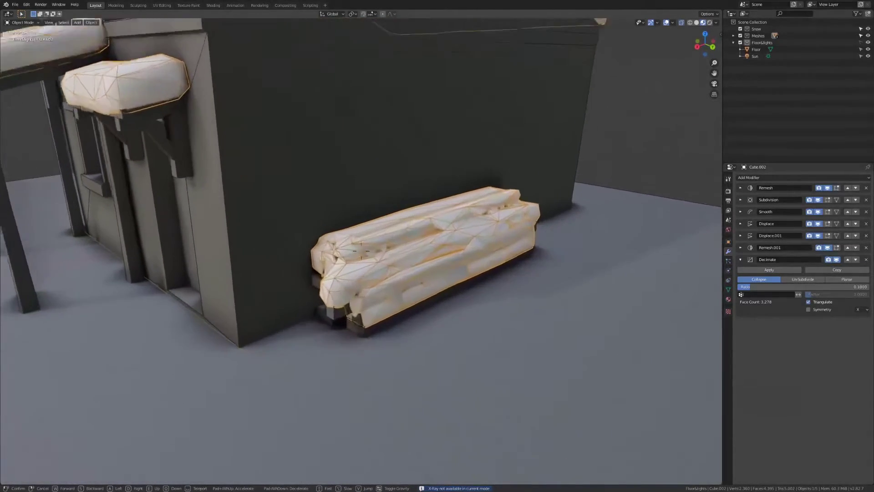
click(362, 253)
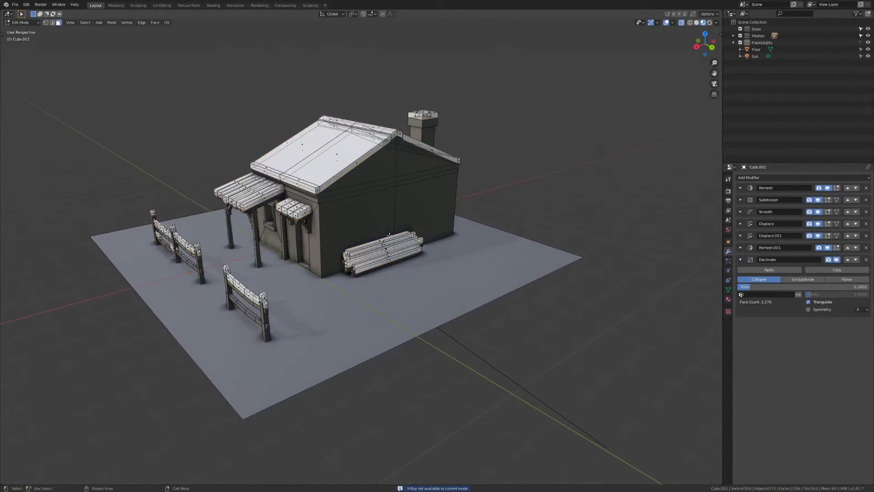
key(b)
drag(335, 230, 469, 299)
key(p)
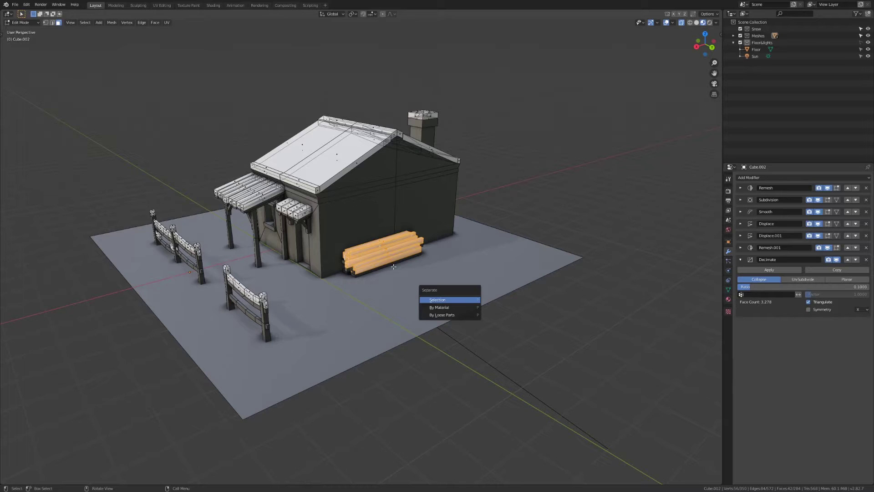
key(Return)
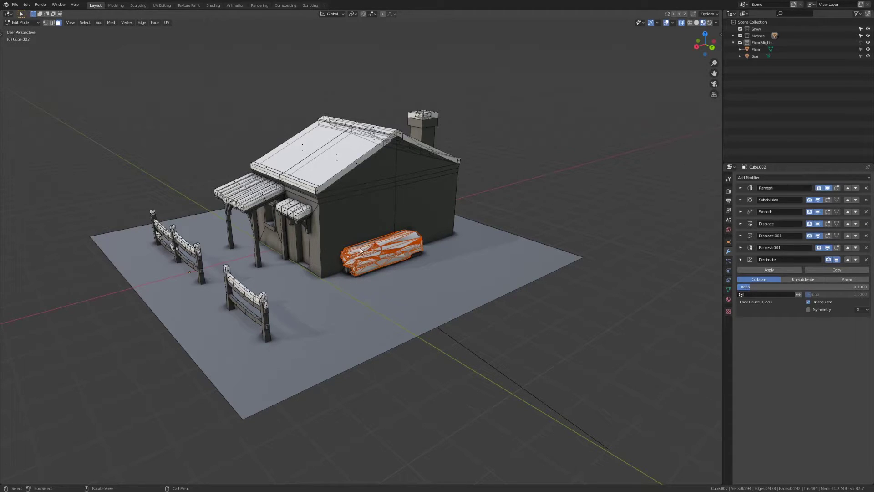
key(Tab)
right_click(392, 266)
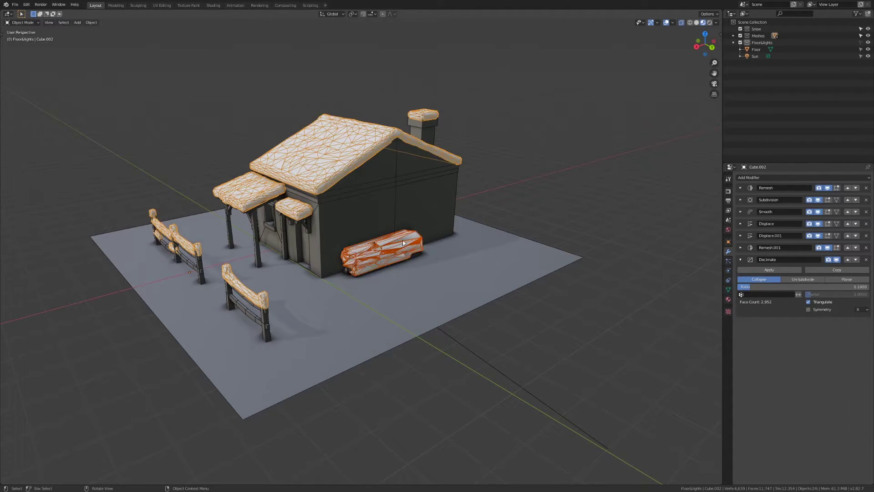
click(403, 239)
key(KP_Decimal)
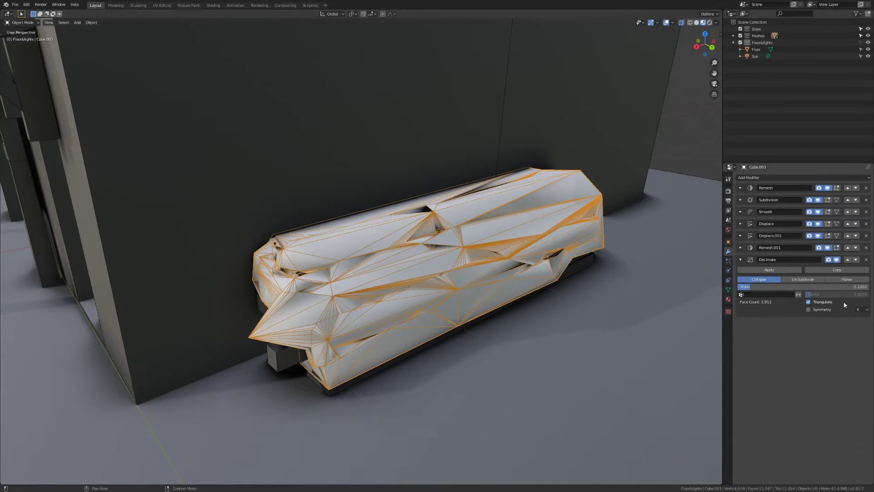
Step: Expand both Displace modifiers of the wood pile snow and try a Strength of 0.2 on the first one
click(740, 236)
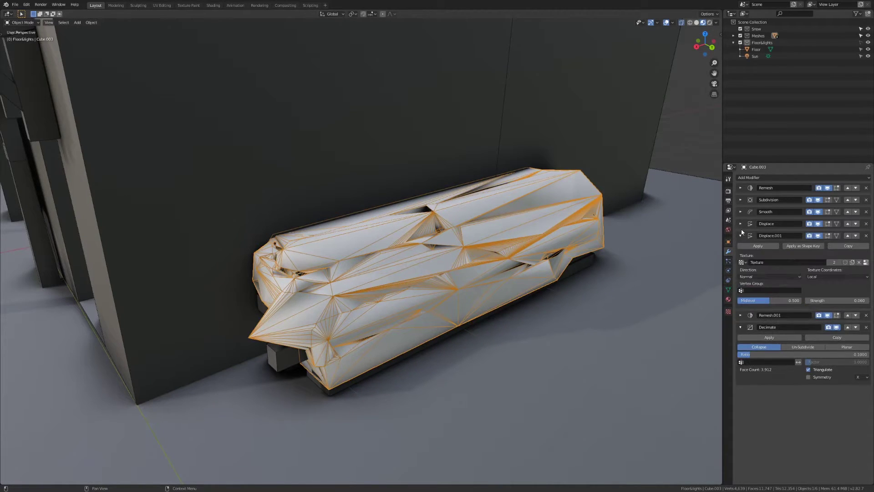
click(740, 223)
click(850, 290)
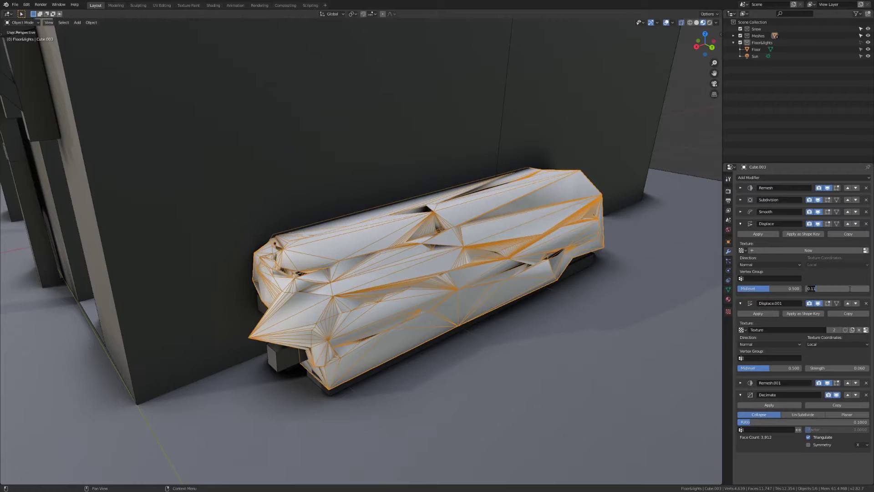
text(0.2)
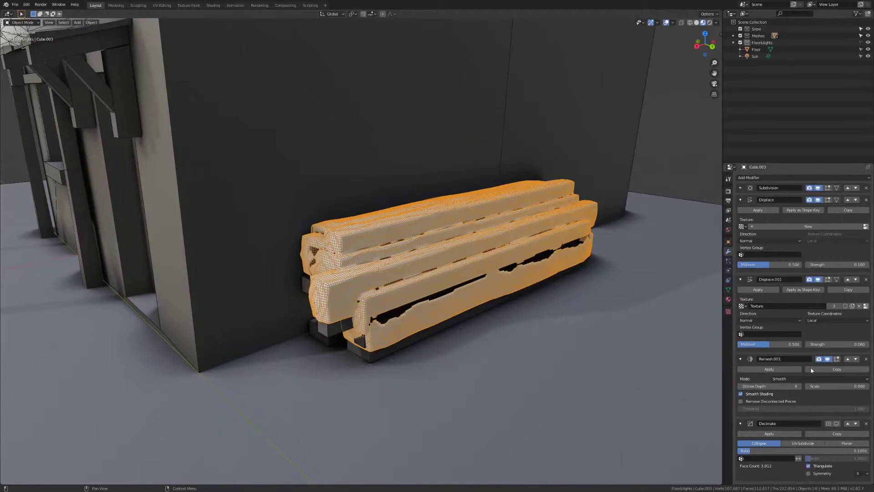
Step: Compare the wood pile snow with its Remesh modifier hidden and shown, and examine the gaps between the logs
click(828, 358)
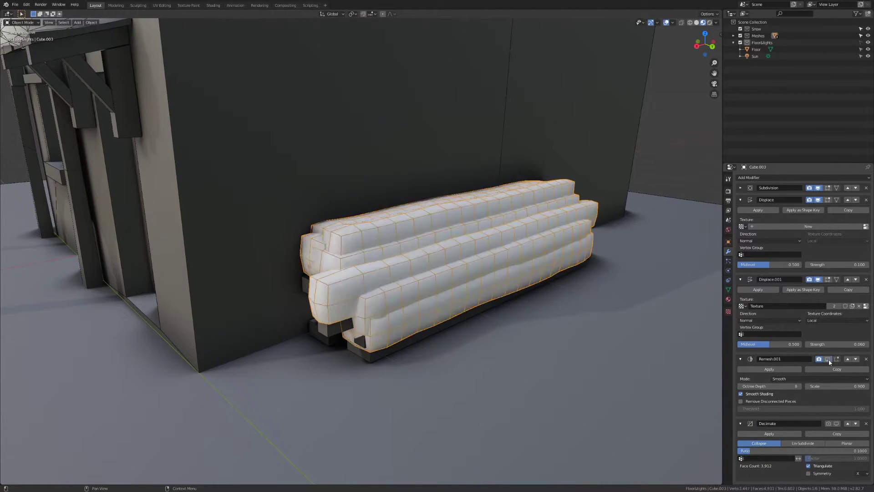
click(828, 360)
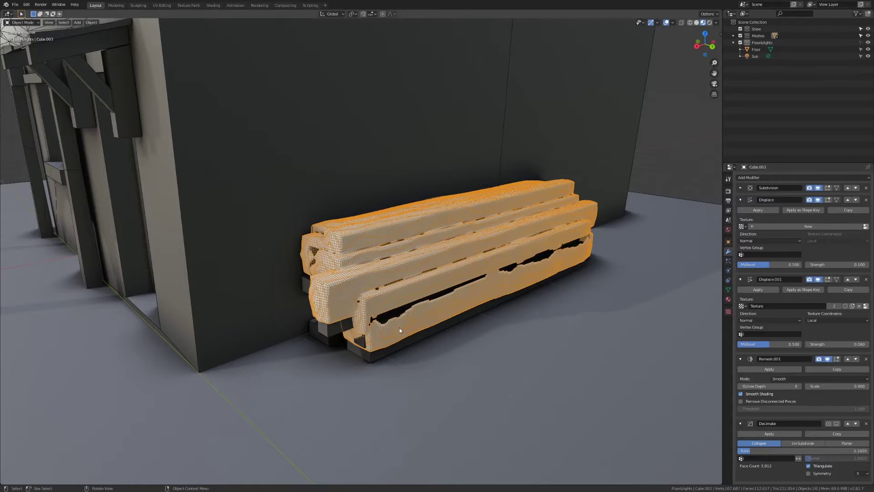
middle_drag(390, 310, 399, 302)
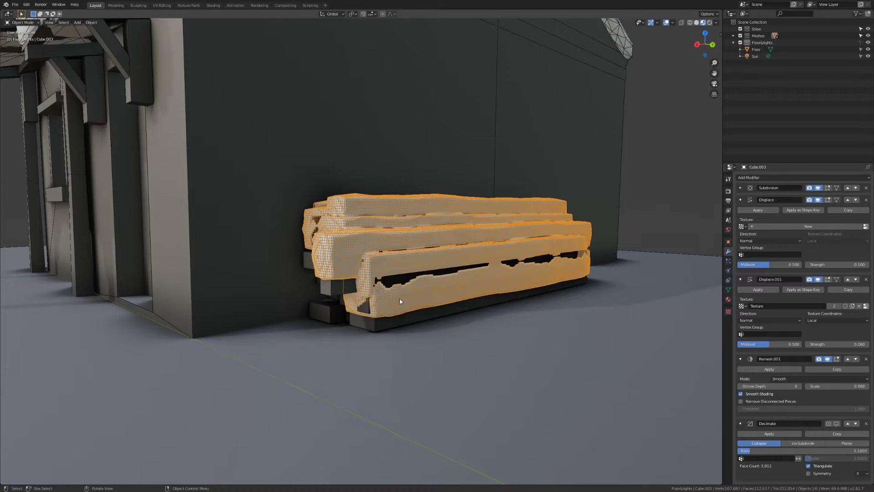
middle_drag(429, 324, 427, 305)
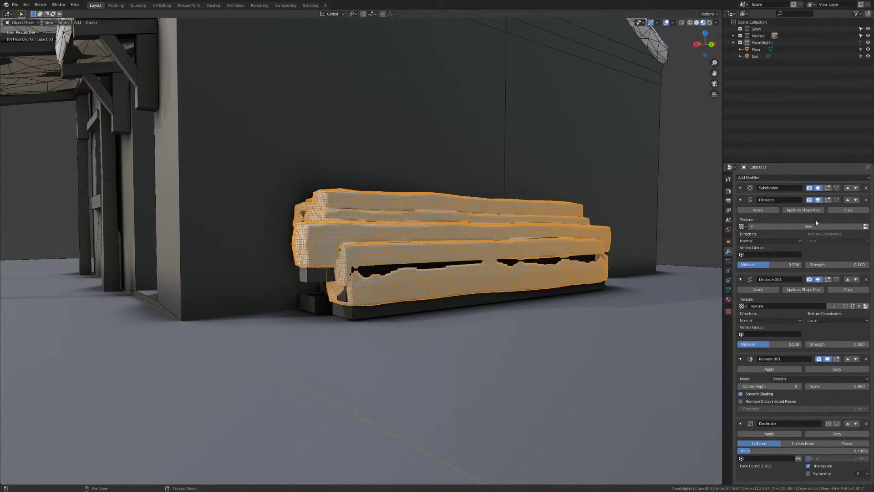
middle_drag(474, 390, 469, 387)
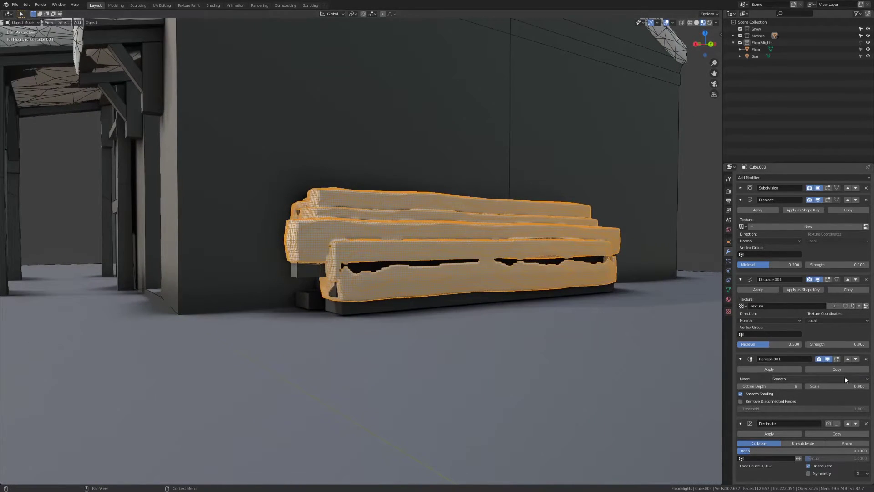
click(820, 379)
middle_drag(460, 314, 482, 310)
middle_drag(558, 258, 476, 351)
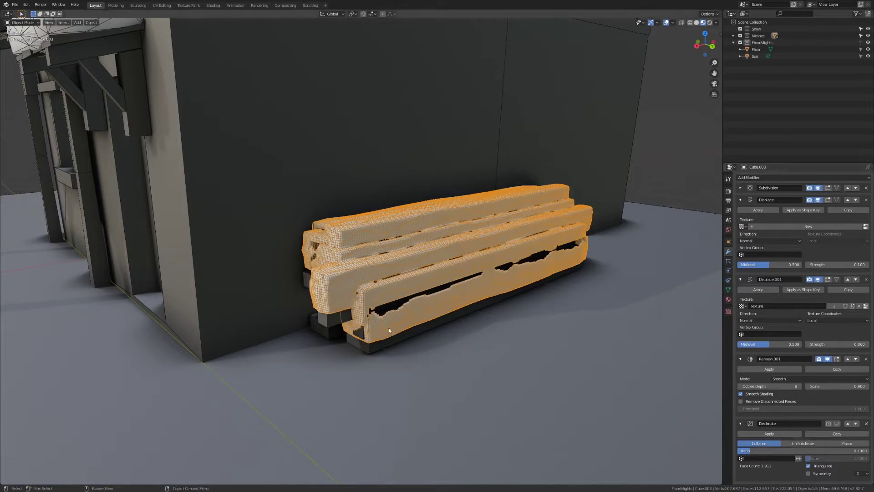
Step: Remove the Decimate, Remesh, both Displace and Subdivision modifiers from the wood pile snow
click(867, 424)
click(867, 360)
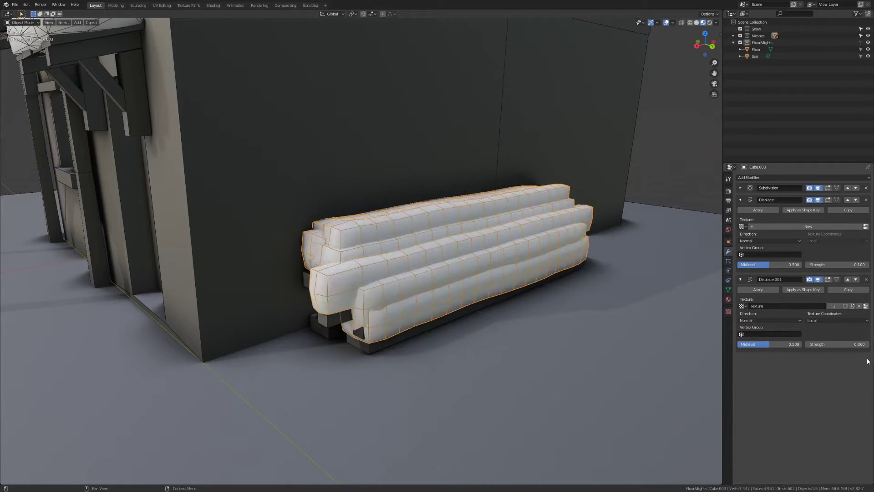
click(867, 279)
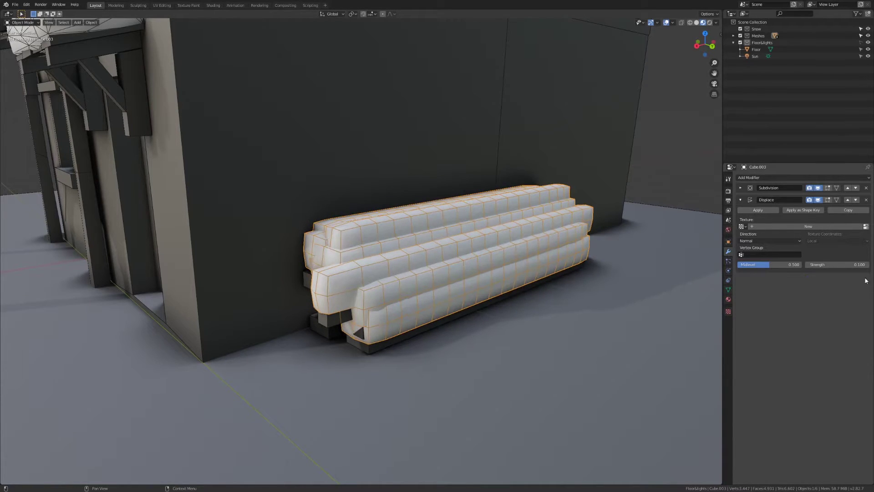
click(866, 199)
click(867, 188)
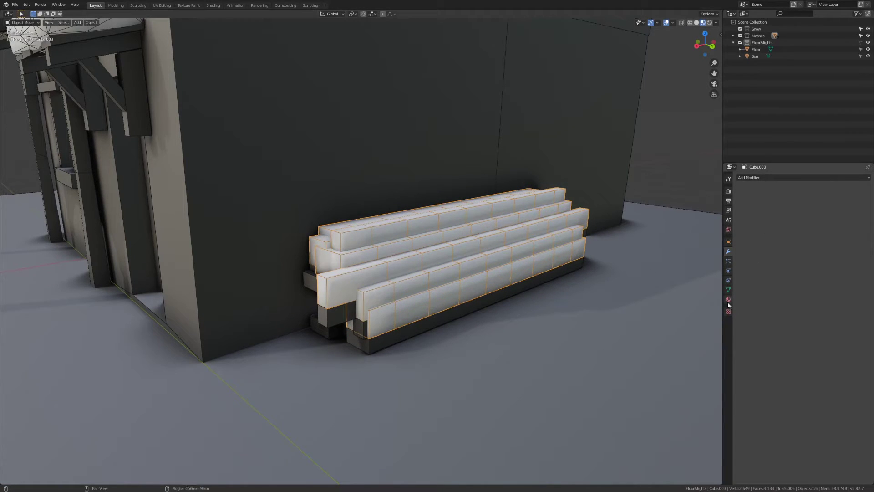
Step: Voxel-remesh the wood pile snow with a 0.1 m voxel size, with Smooth Normals and Preserve Volume enabled
click(728, 290)
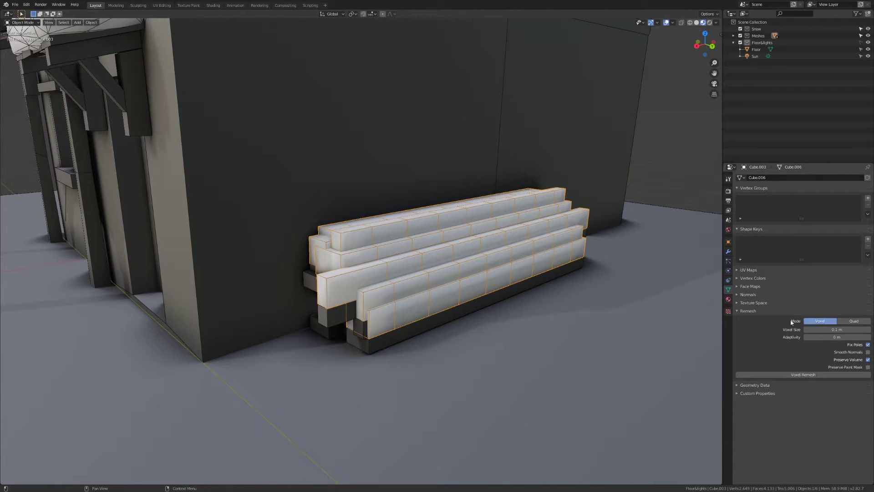
click(868, 352)
click(868, 360)
click(808, 376)
middle_drag(371, 292, 498, 299)
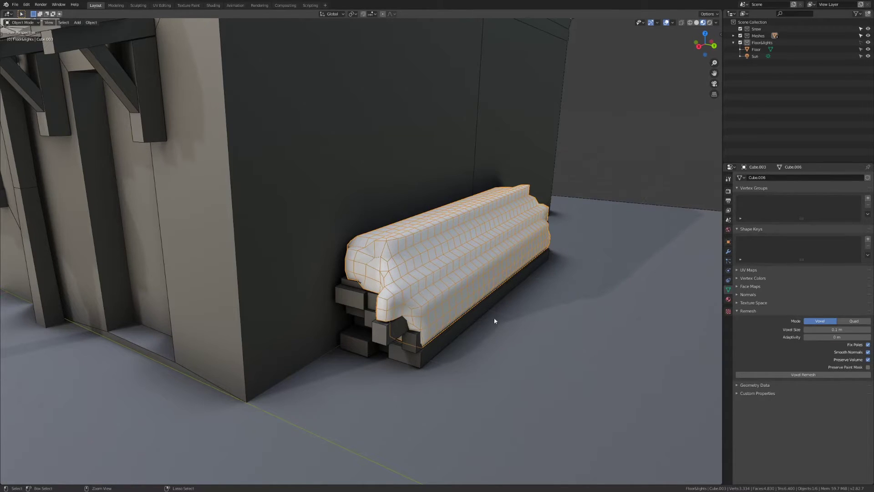
Step: Undo the last remesh of the wood pile snow and voxel-remesh it again with a 0.06 m voxel size
scroll(520, 258, up, 8)
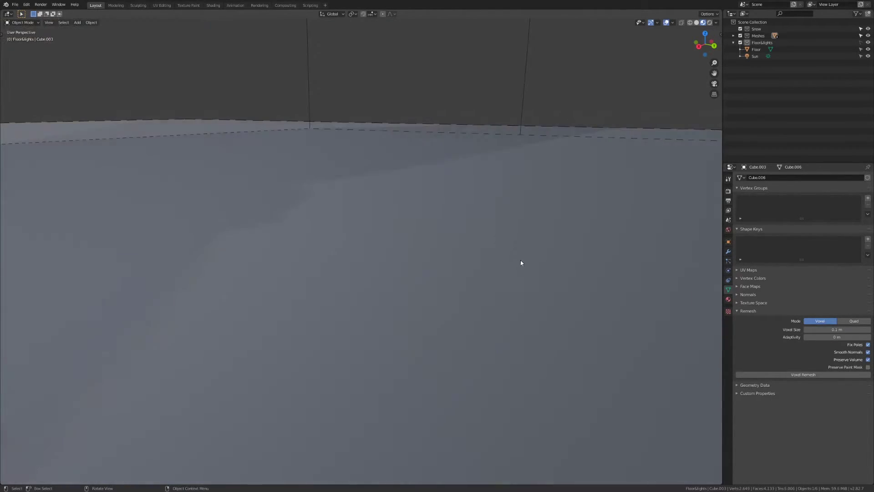
scroll(521, 267, down, 8)
key(ctrl+z)
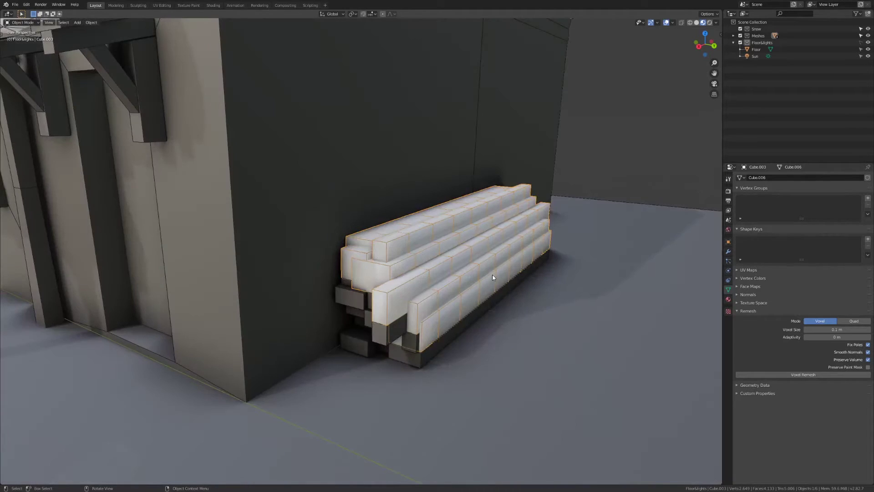
click(841, 329)
text(0.06)
key(Return)
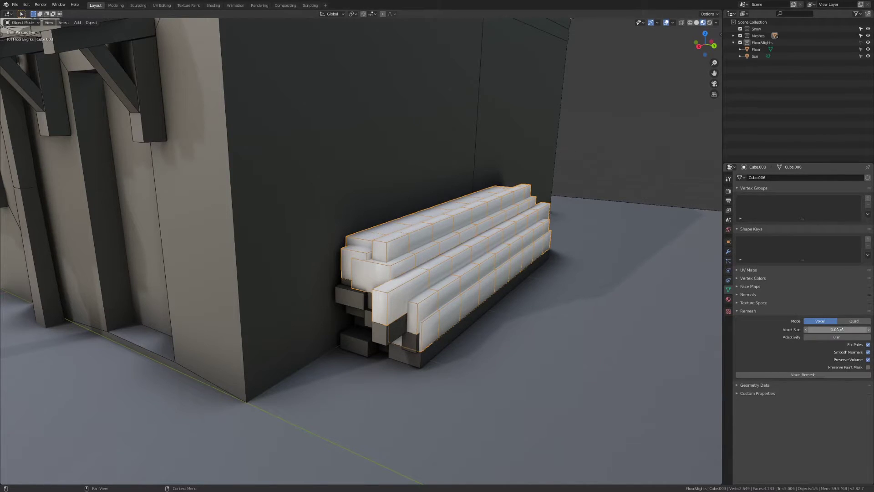
click(814, 374)
middle_drag(426, 341, 435, 341)
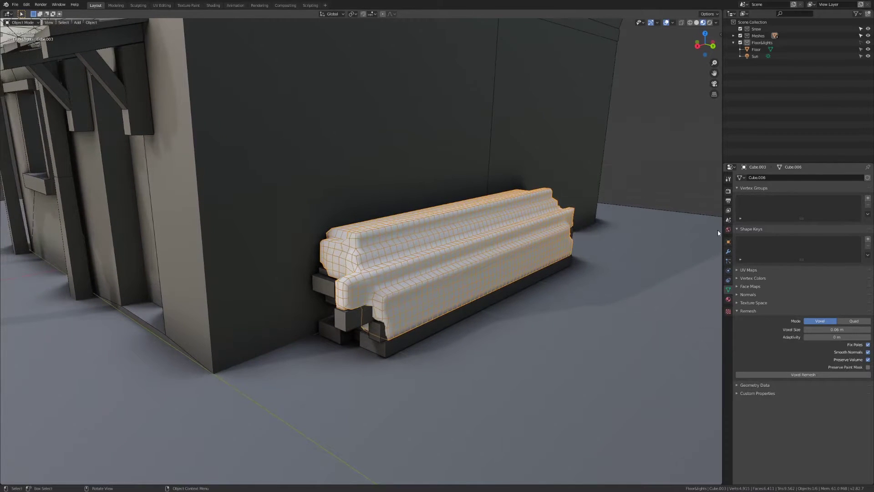
Step: Add a Subdivision Surface modifier to the remeshed wood pile snow
click(728, 252)
key(Tab)
middle_drag(454, 300, 495, 287)
key(Tab)
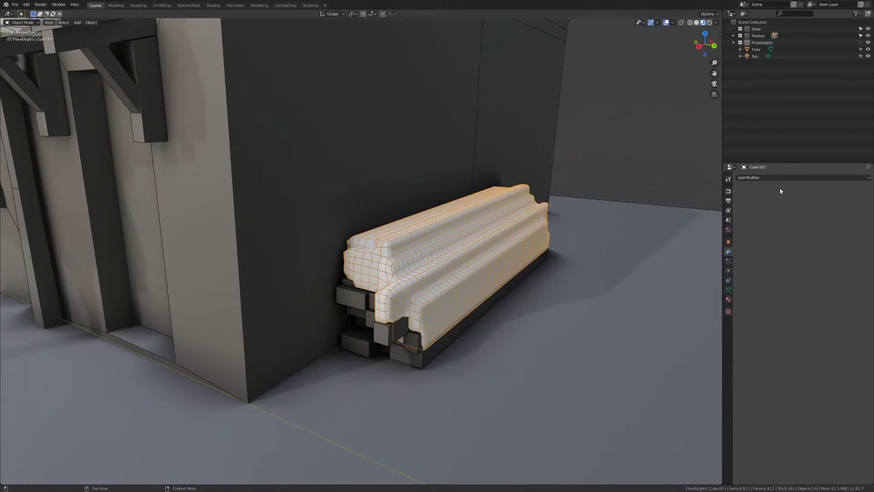
click(774, 177)
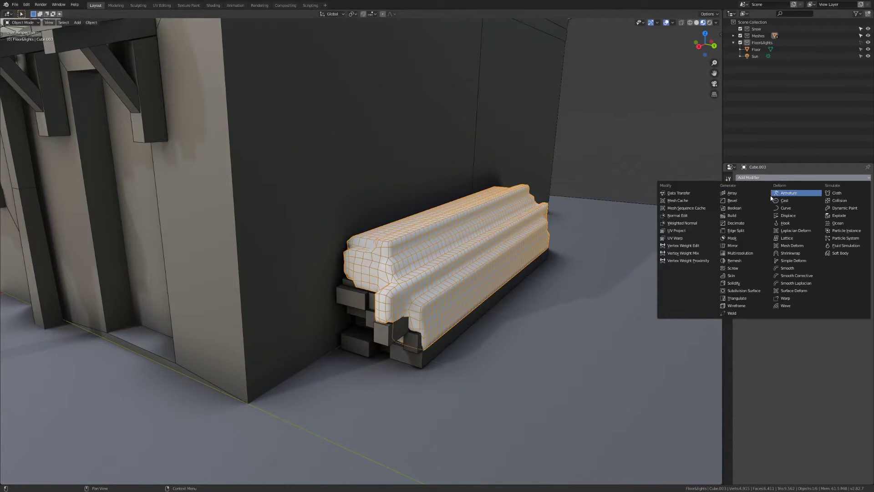
click(739, 291)
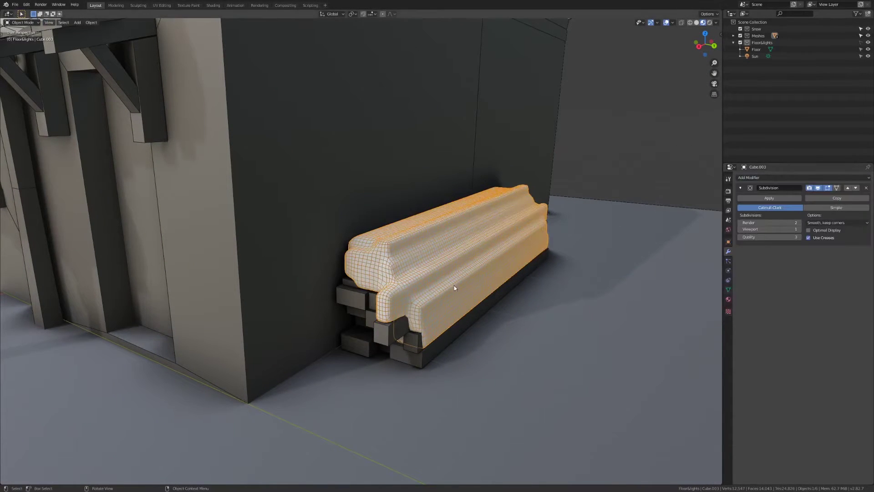
Step: Add a Smooth modifier to the wood pile snow with a Factor of 2 and a Repeat of 7
click(778, 178)
click(775, 280)
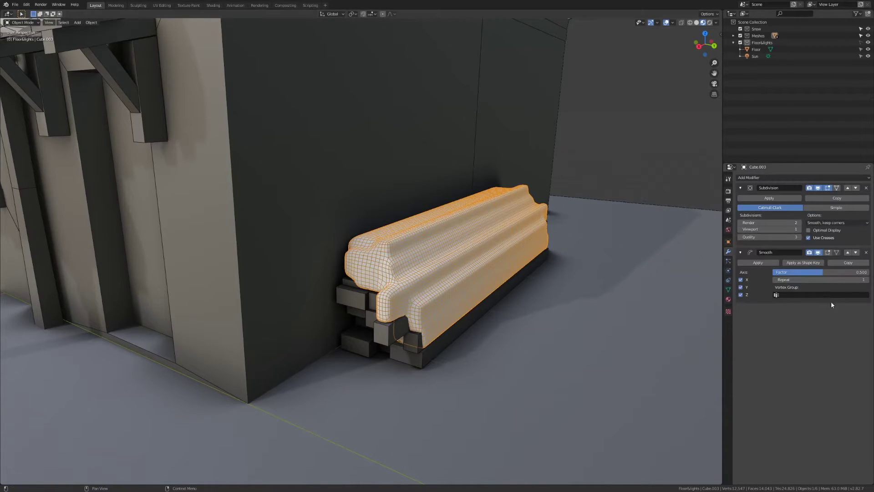
click(820, 272)
text(2)
key(Return)
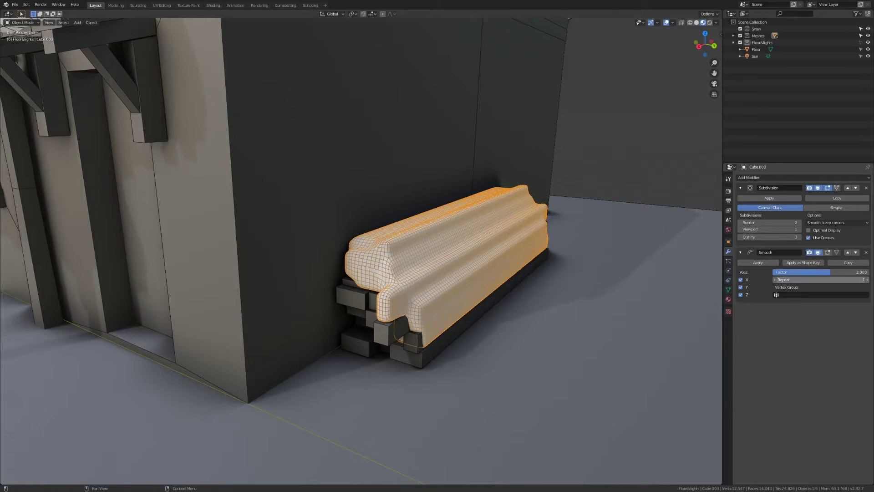
click(867, 280)
click(866, 279)
click(866, 279)
click(867, 280)
click(867, 280)
click(866, 280)
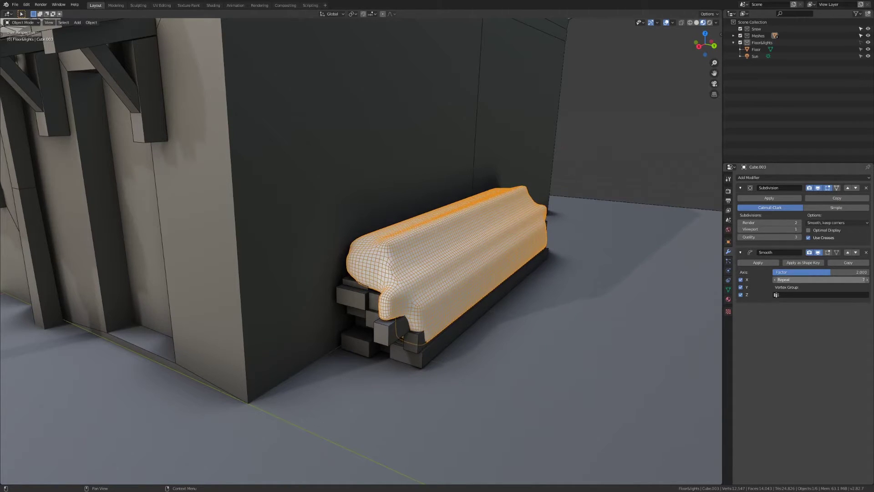
Step: Add a Displace modifier to the wood pile snow with a Strength of 0.1
click(770, 177)
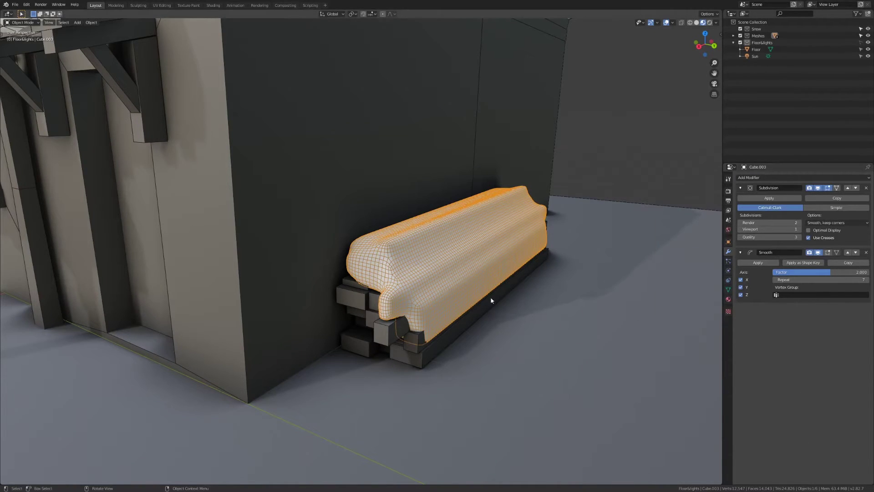
click(799, 177)
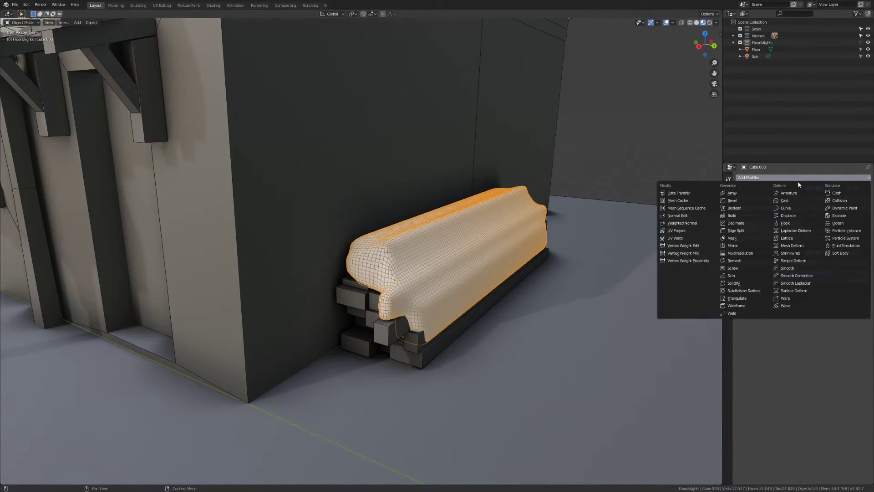
click(789, 216)
click(828, 374)
text(0.1)
key(Return)
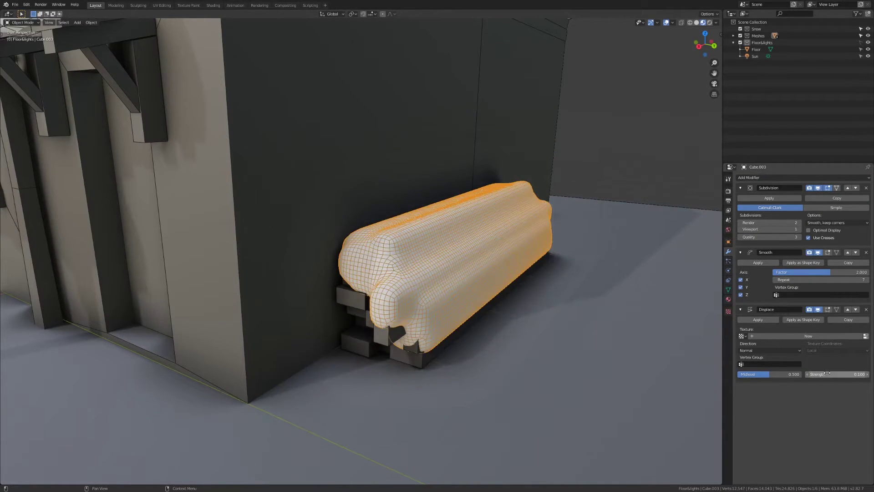
middle_drag(685, 295, 499, 308)
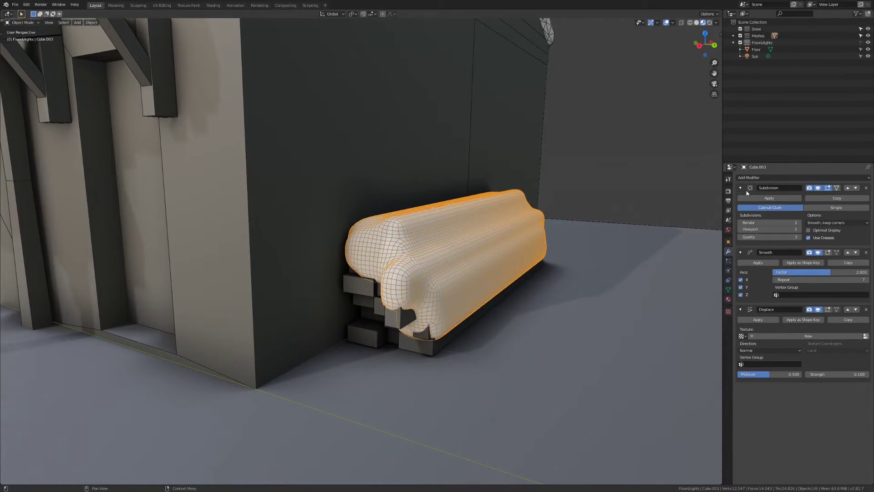
Step: Raise the Smooth modifier's Repeat to 28 on the wood pile snow
click(752, 178)
key(Escape)
drag(828, 280, 861, 280)
middle_drag(434, 234, 429, 232)
key(Tab)
key(a)
key(Tab)
mouse_move(480, 275)
middle_down()
mouse_move(396, 299)
mouse_move(466, 264)
mouse_move(485, 276)
middle_up()
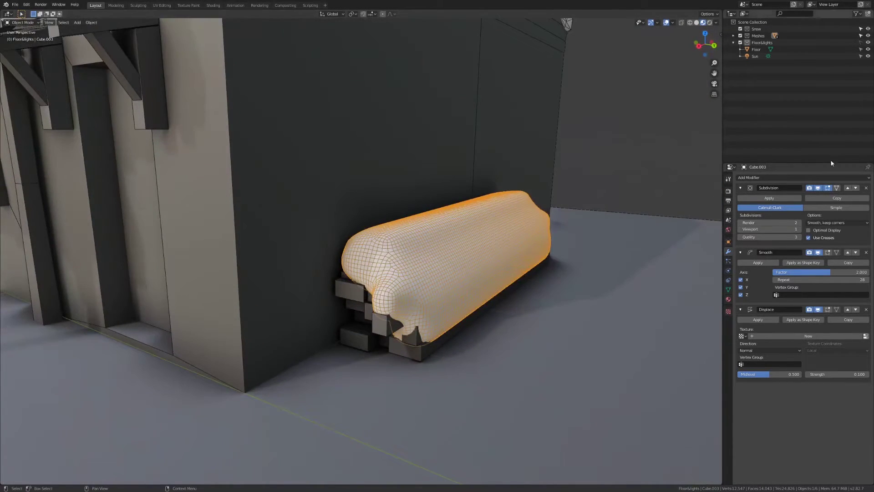
Step: Add a second Displace modifier to the wood pile snow and assign the existing texture named Texture to it
click(769, 178)
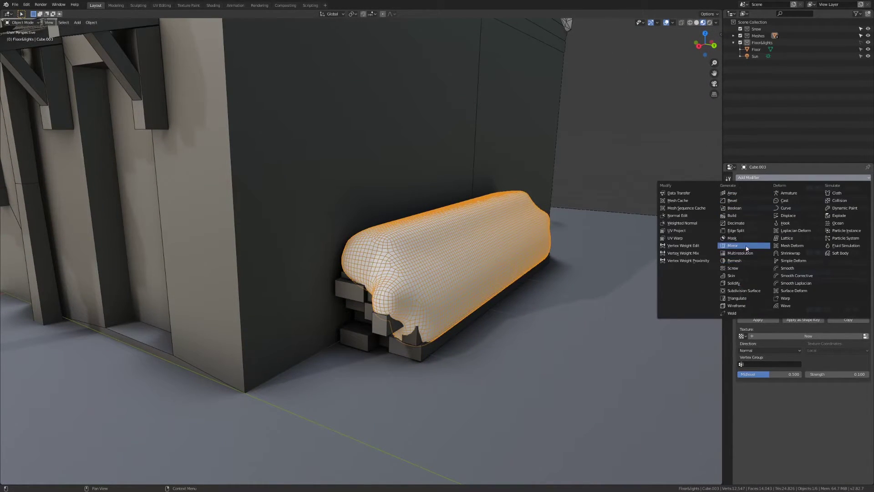
click(804, 217)
click(793, 416)
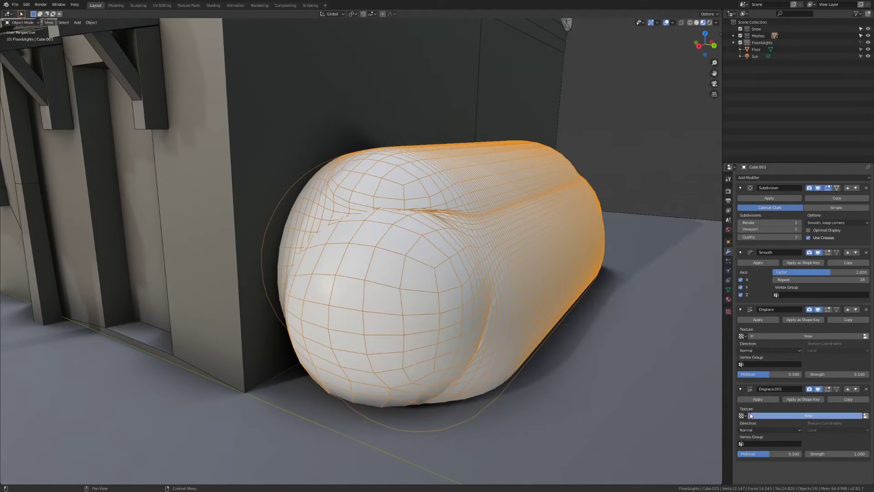
click(742, 416)
click(854, 367)
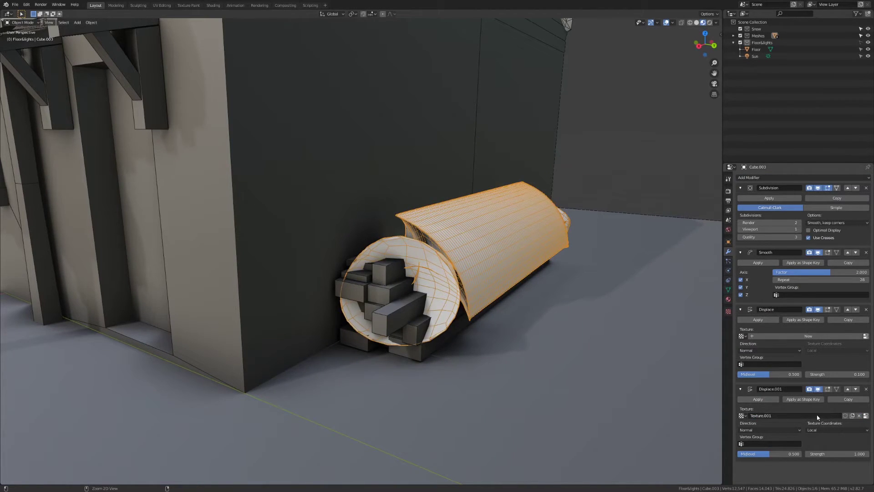
key(BackSpace)
click(742, 415)
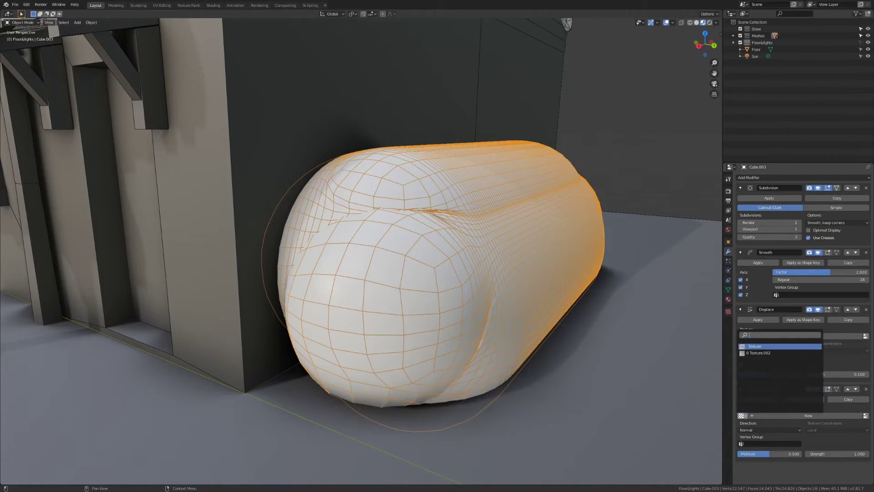
click(760, 347)
Step: Set the Strength of the wood pile snow's second Displace modifier to 0.1
mouse_move(513, 375)
middle_down()
mouse_move(465, 364)
mouse_move(506, 364)
middle_up()
click(829, 452)
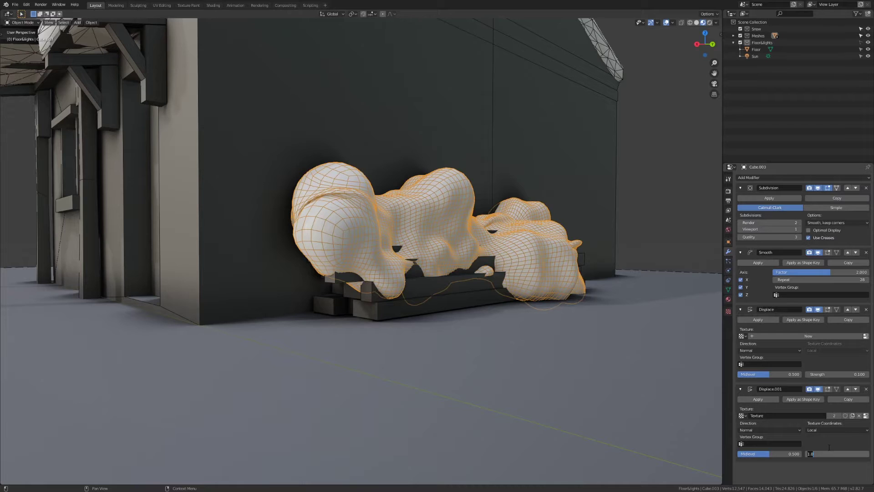
text(0.2)
key(Return)
click(819, 452)
text(0.1)
key(Return)
Step: Select the wood pile snow and collapse the settings of its Subdivision, Smooth and both Displace modifiers
mouse_move(593, 251)
middle_down()
mouse_move(457, 262)
mouse_move(565, 261)
mouse_move(595, 250)
middle_up()
middle_drag(542, 247, 532, 244)
click(504, 254)
middle_drag(403, 263, 456, 263)
scroll(414, 256, up, 2)
click(457, 269)
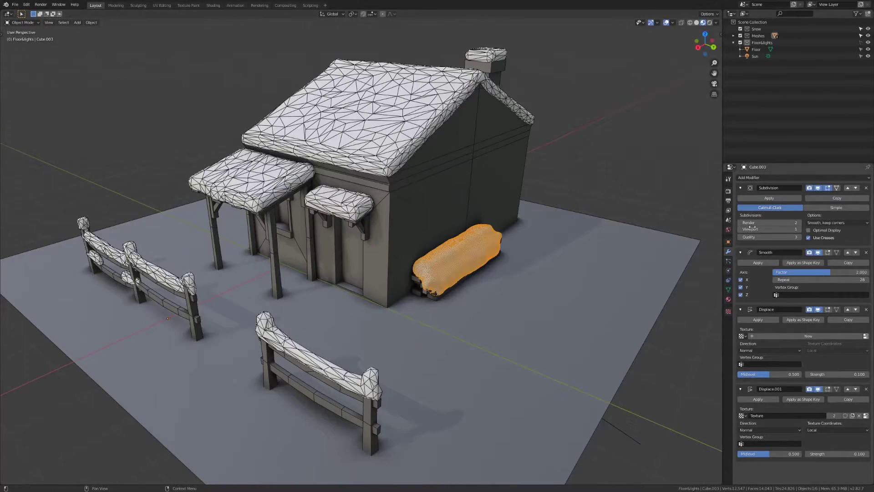
click(740, 188)
click(740, 200)
click(741, 212)
click(740, 224)
Step: Add a Decimate modifier to the wood pile snow and reduce its Ratio to about 0.018
click(769, 178)
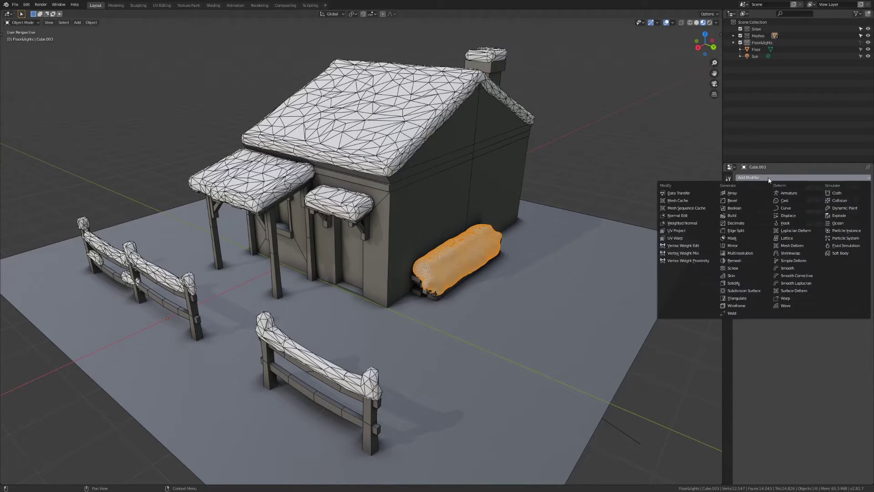
click(747, 223)
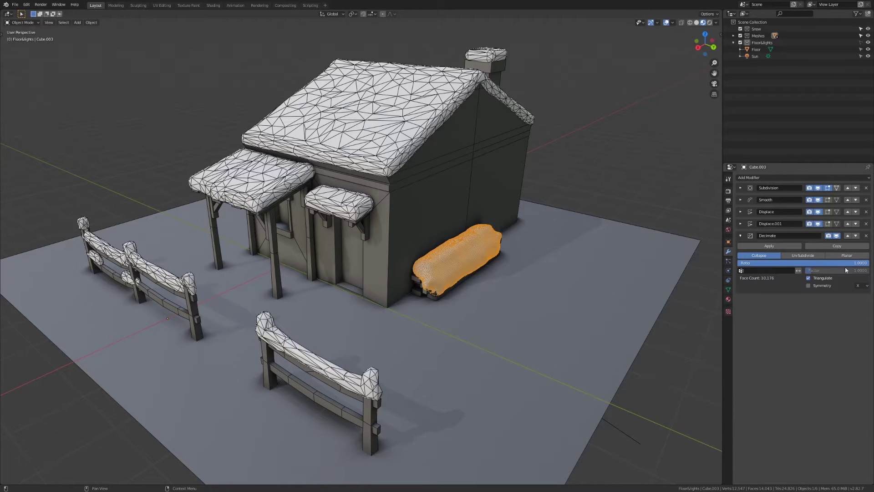
drag(870, 264, 858, 264)
drag(773, 263, 743, 262)
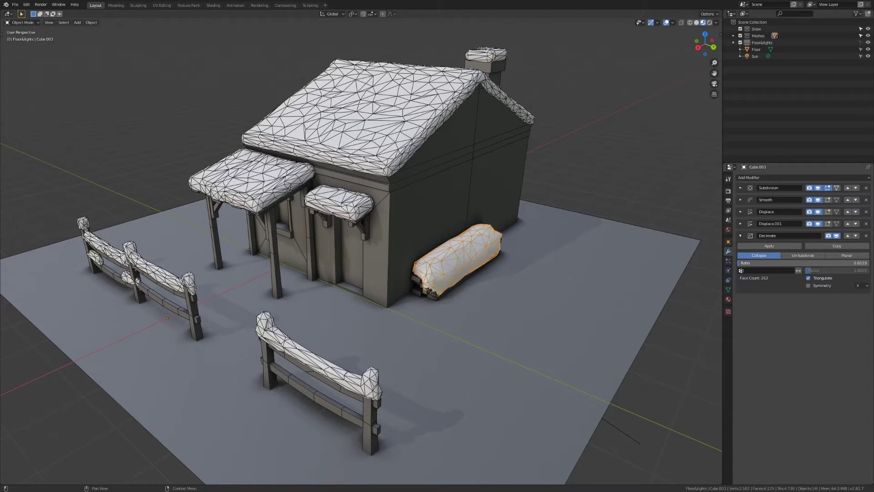
middle_drag(510, 285, 232, 309)
middle_drag(447, 285, 539, 296)
click(449, 231)
middle_drag(449, 232, 547, 295)
click(547, 296)
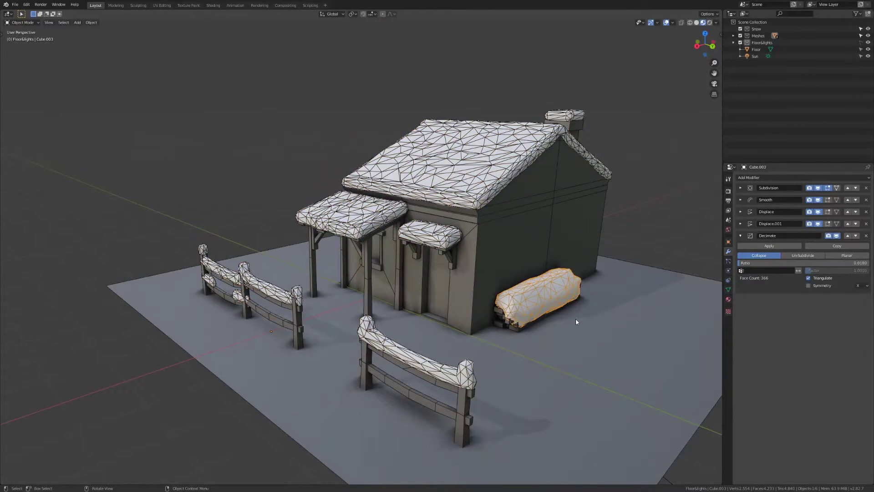
Step: Apply all modifiers of the wood pile snow by converting its visual geometry to mesh
key(ctrl+a)
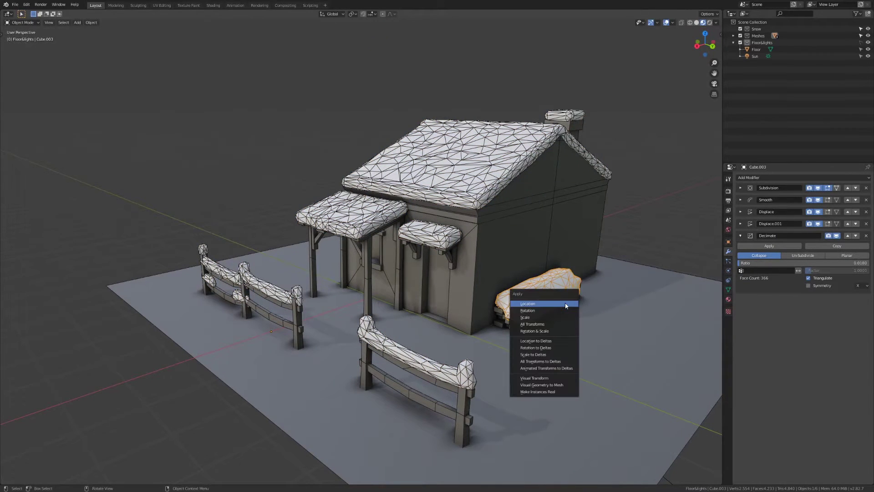
click(542, 386)
key(g)
right_click(781, 336)
mouse_move(558, 319)
middle_down()
mouse_move(423, 305)
mouse_move(591, 299)
mouse_move(564, 308)
middle_up()
scroll(563, 307, down, 2)
scroll(564, 308, up, 3)
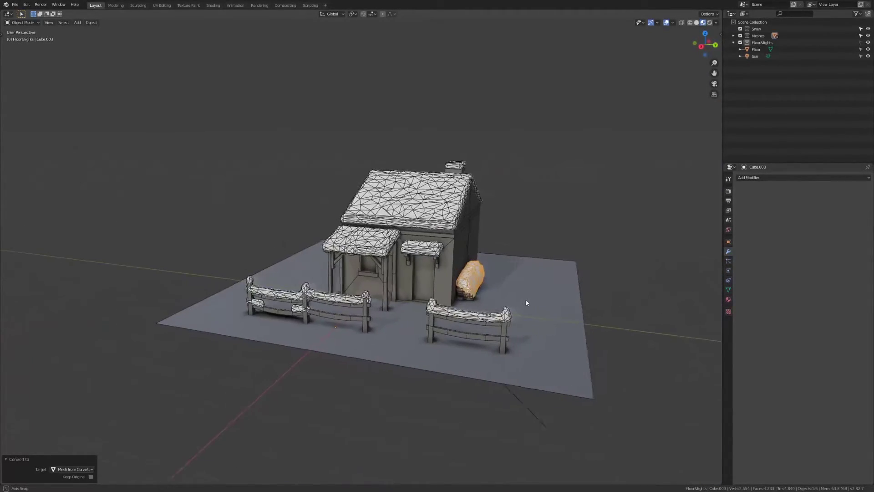
Step: Turn off the wireframe overlay in the viewport
click(673, 23)
click(632, 146)
middle_drag(355, 287, 405, 268)
scroll(406, 268, up, 2)
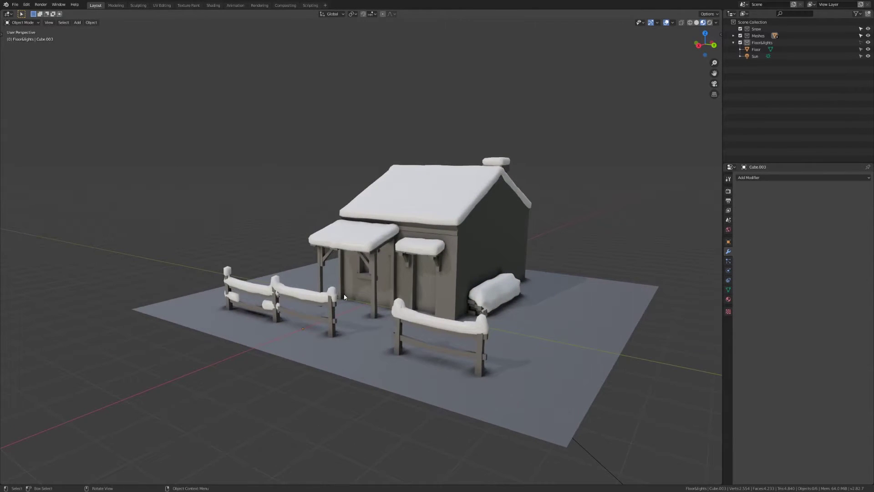
Step: Edit the wood pile snow in local view, using face selection with all faces deselected
shift+middle_drag(492, 299, 346, 250)
click(355, 251)
key(Tab)
key(alt+z)
mouse_move(460, 248)
middle_down()
mouse_move(279, 235)
mouse_move(230, 214)
middle_up()
key(alt+z)
key(3)
key(c)
key(Escape)
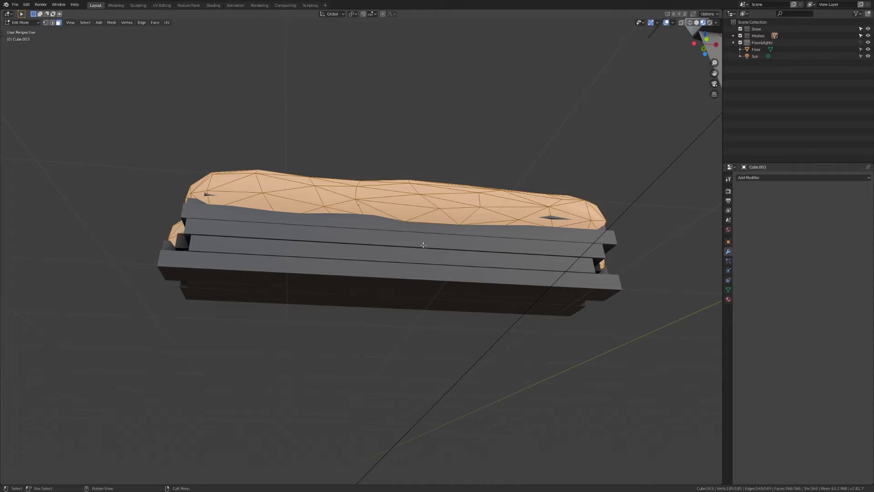
key(KP_Divide)
key(alt+a)
key(c)
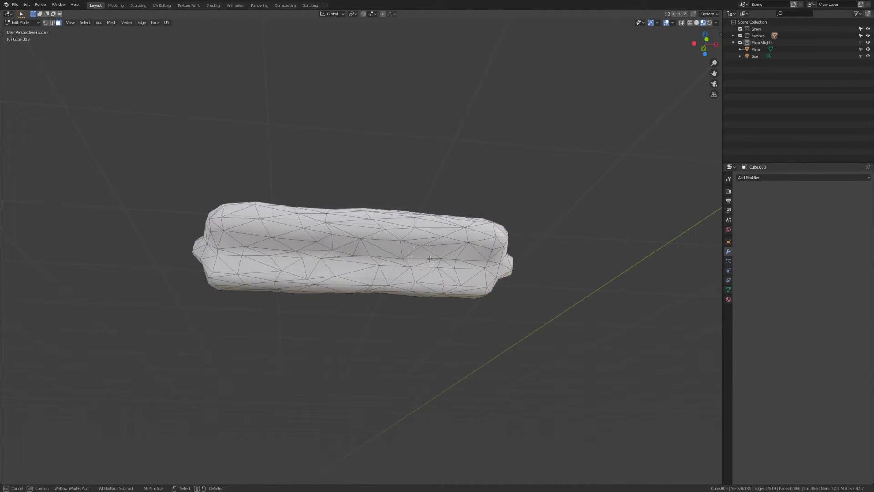
Step: Circle-select the faces on the underside of the wood pile snow
drag(397, 251, 451, 239)
key(Escape)
mouse_move(260, 248)
middle_down()
mouse_move(365, 295)
mouse_move(297, 284)
mouse_move(474, 196)
mouse_move(414, 238)
middle_up()
key(c)
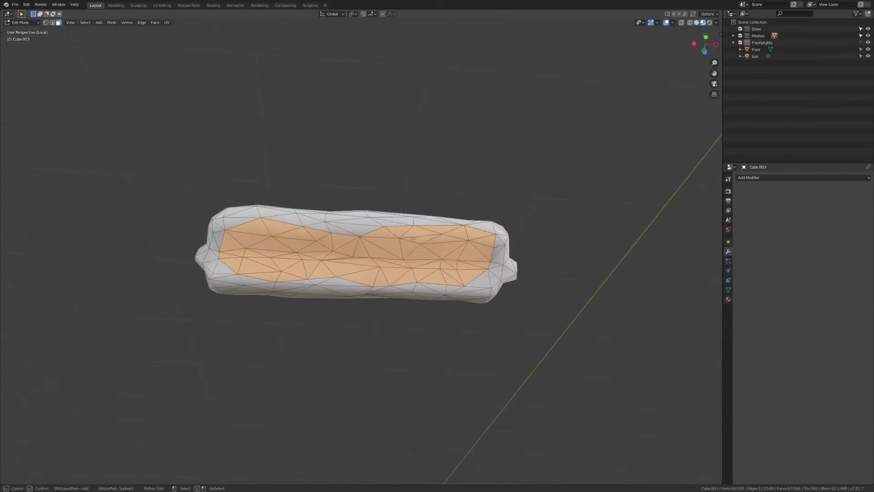
key(Escape)
middle_drag(248, 254, 433, 284)
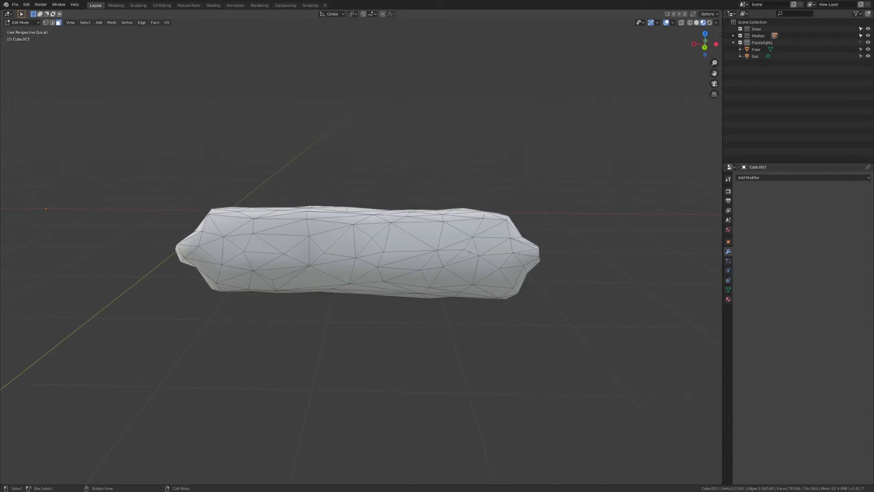
Step: Return to Object Mode with the whole scene shown and save the file
key(Tab)
mouse_move(459, 235)
middle_down()
mouse_move(498, 250)
mouse_move(465, 347)
mouse_move(410, 314)
middle_up()
key(slash)
middle_drag(460, 253, 585, 282)
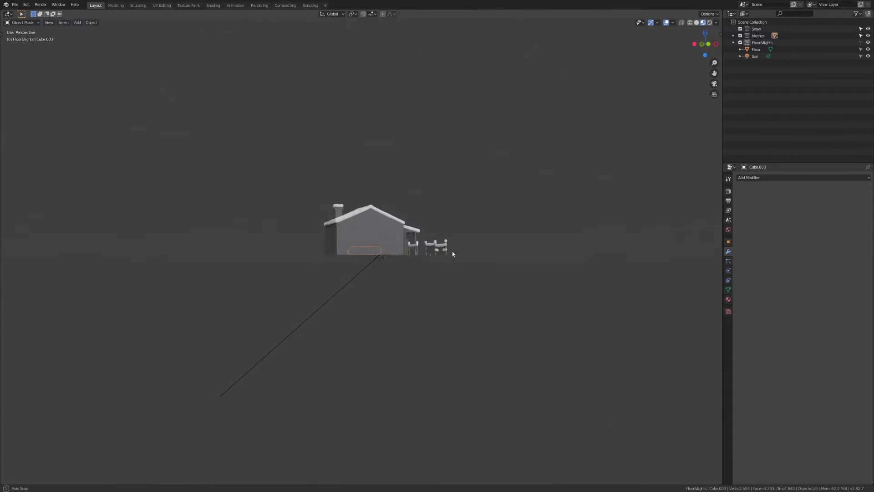
scroll(361, 237, up, 4)
middle_drag(361, 237, 346, 158)
shift+middle_drag(397, 182, 412, 196)
key(ctrl+s)
Step: Open the snow mesh covering the cottage and fences in Edit Mode at the double fence, using edge selection
key(shift+grave)
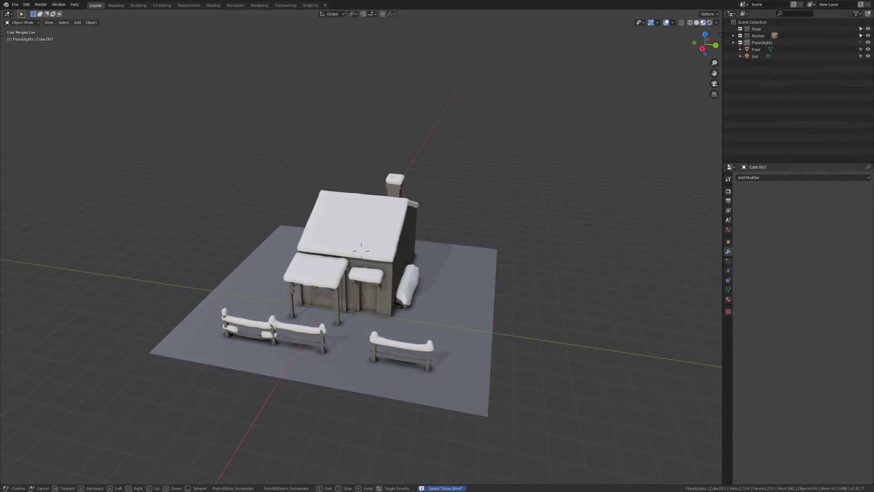
key(w)
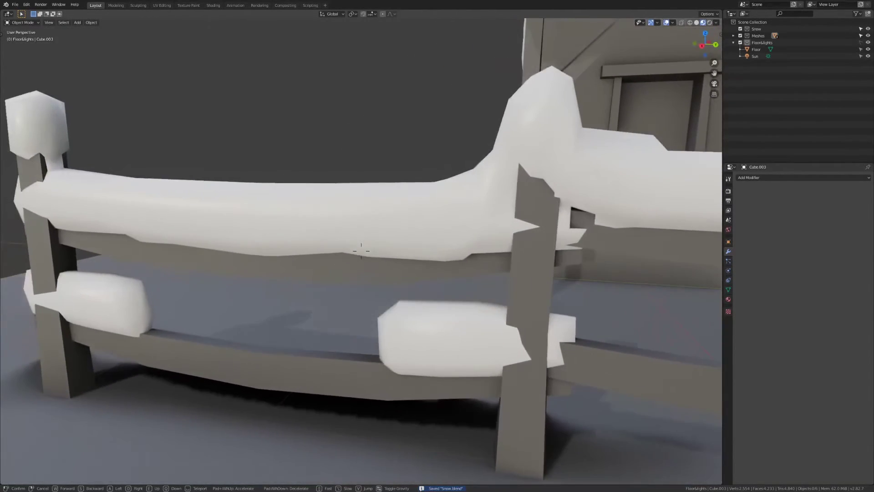
click(400, 338)
click(412, 331)
key(Tab)
key(q)
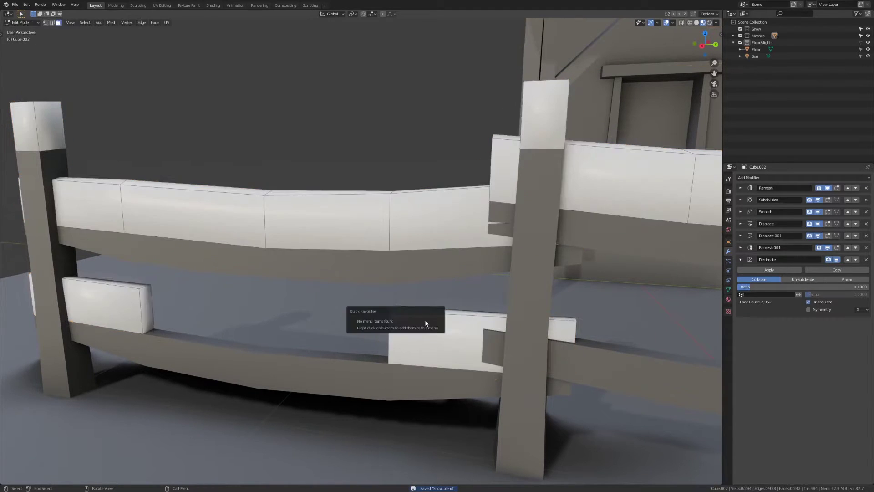
key(2)
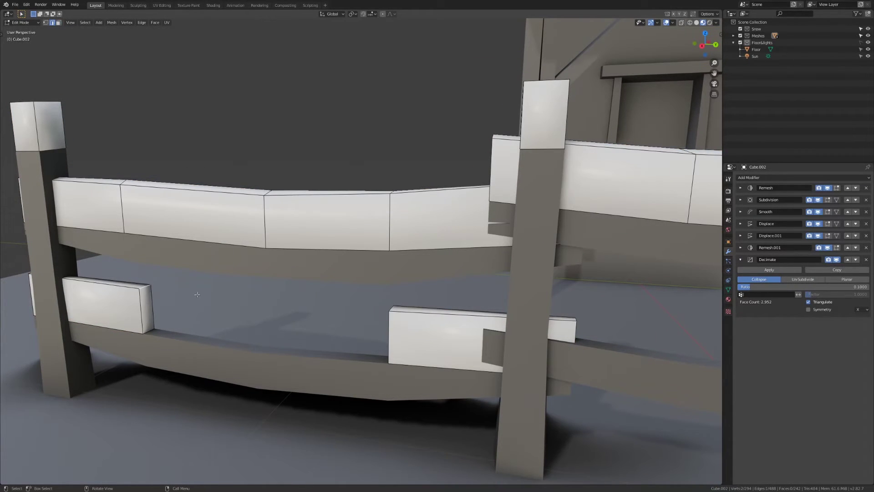
Step: Lower the upper end edges of the two snow pieces on the lower fence rail by about 0.18 m along Z, then return to Object Mode
shift+click(391, 308)
key(g)
key(z)
click(411, 343)
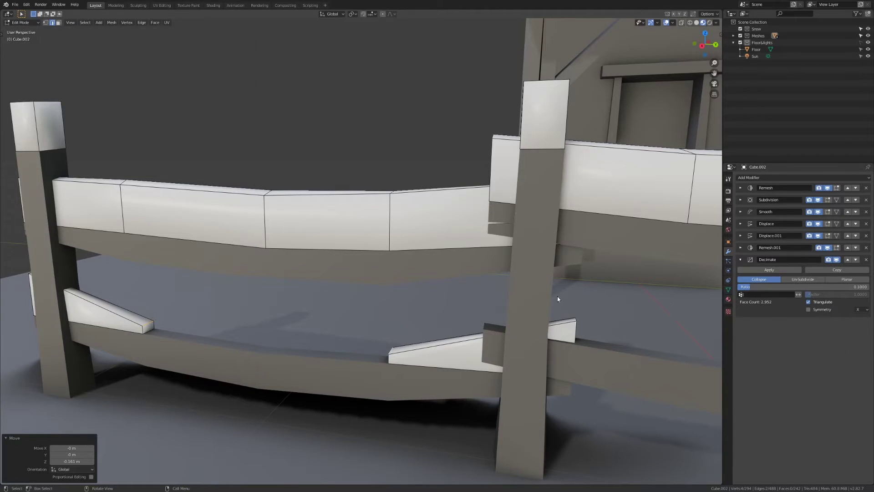
key(Tab)
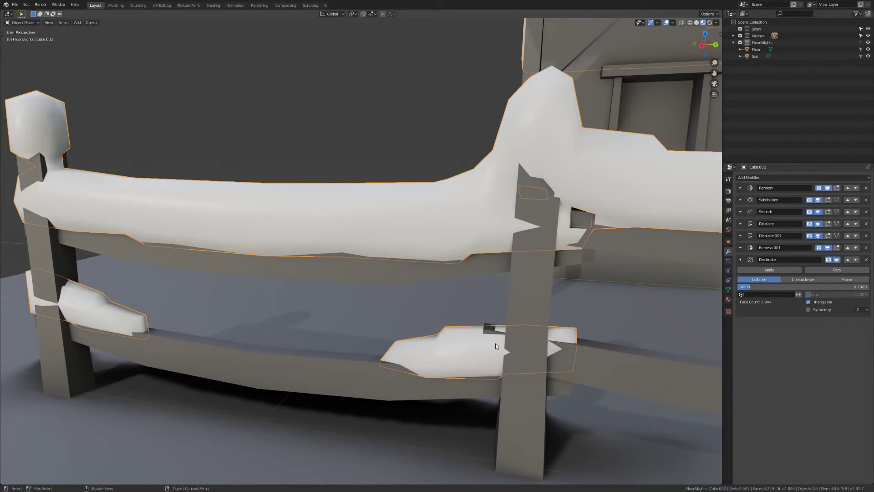
Step: Deselect everything and examine the snow across the whole scene, comparing it with its unmodified base mesh in Edit Mode
scroll(528, 318, down, 3)
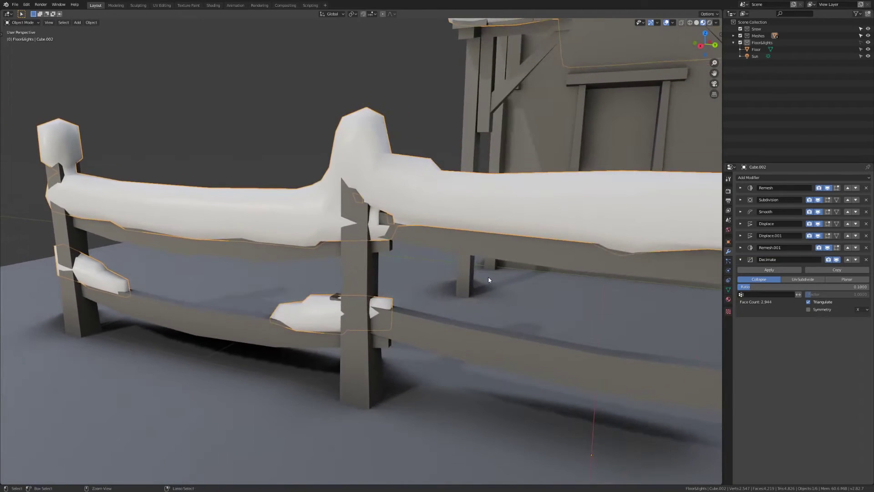
scroll(489, 276, down, 5)
scroll(488, 292, up, 3)
middle_drag(605, 280, 587, 290)
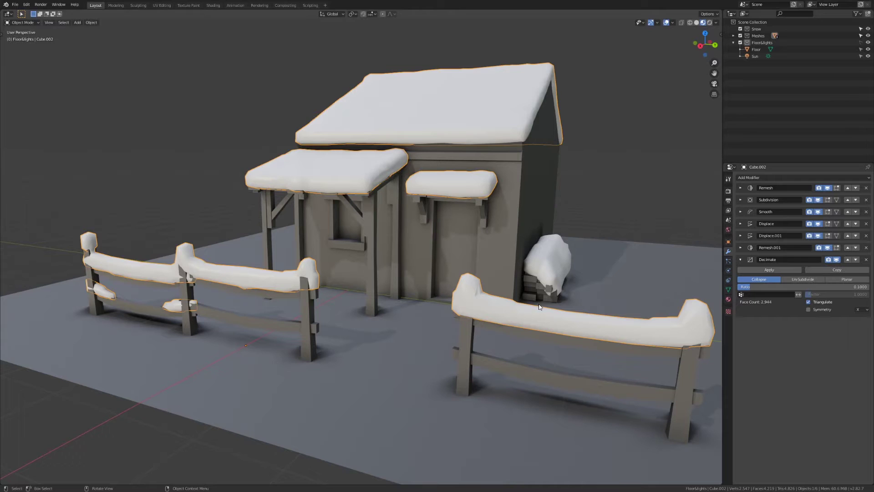
middle_drag(501, 254, 457, 318)
scroll(360, 320, down, 5)
scroll(414, 315, up, 2)
key(alt+a)
key(Tab)
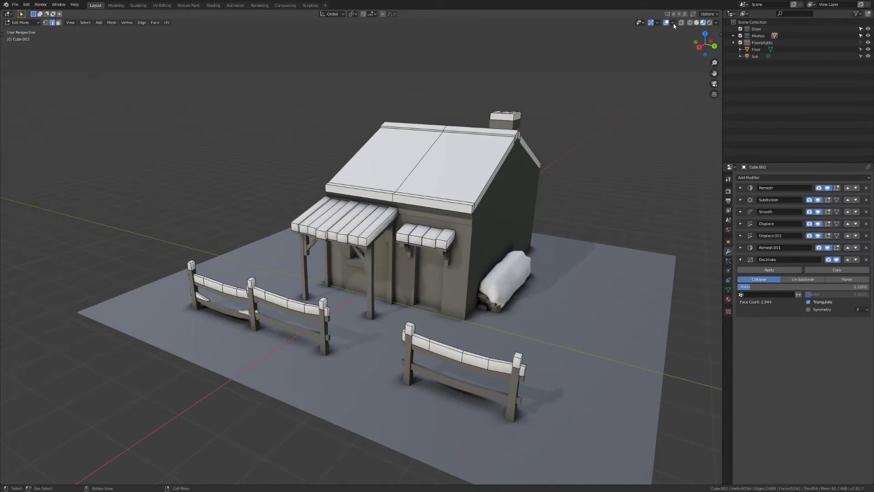
key(Tab)
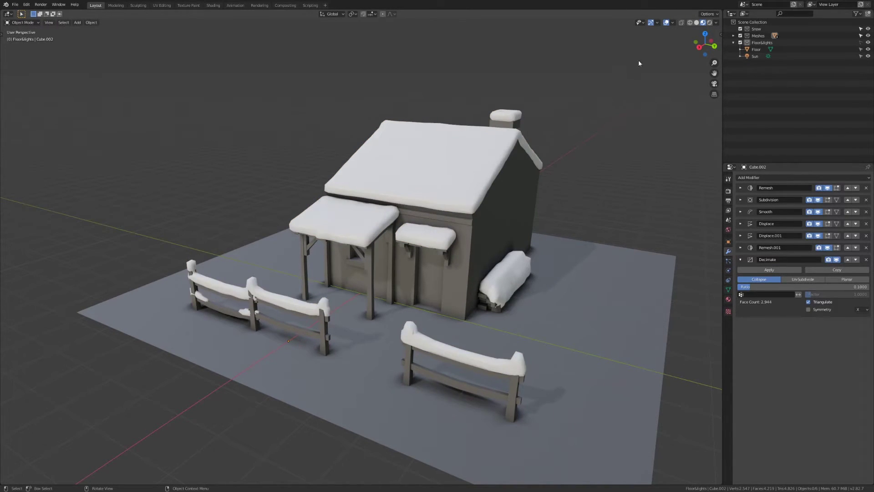
Step: Show the wireframe overlay and examine the topology of the decimated snow from several angles
click(673, 22)
click(633, 146)
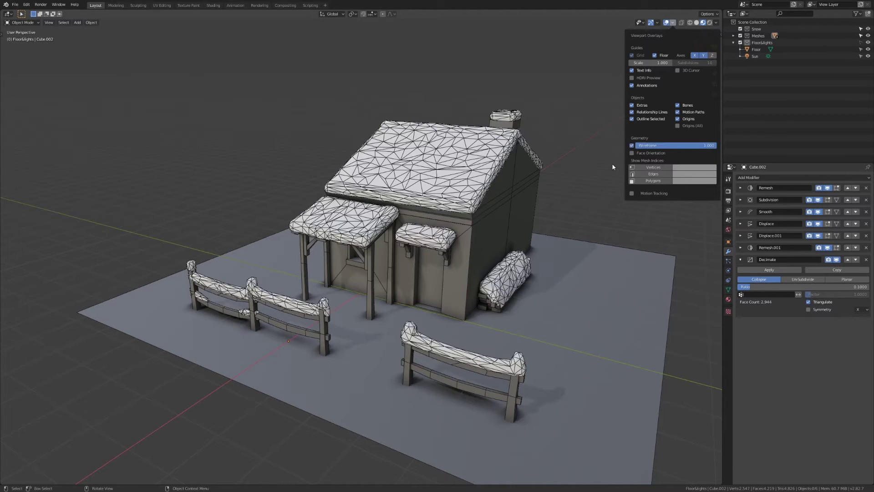
middle_drag(500, 271, 619, 246)
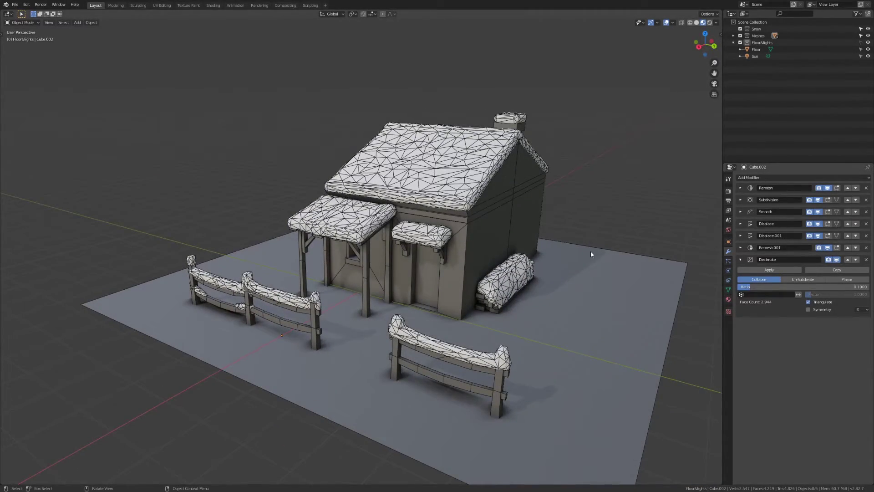
middle_drag(483, 221, 322, 225)
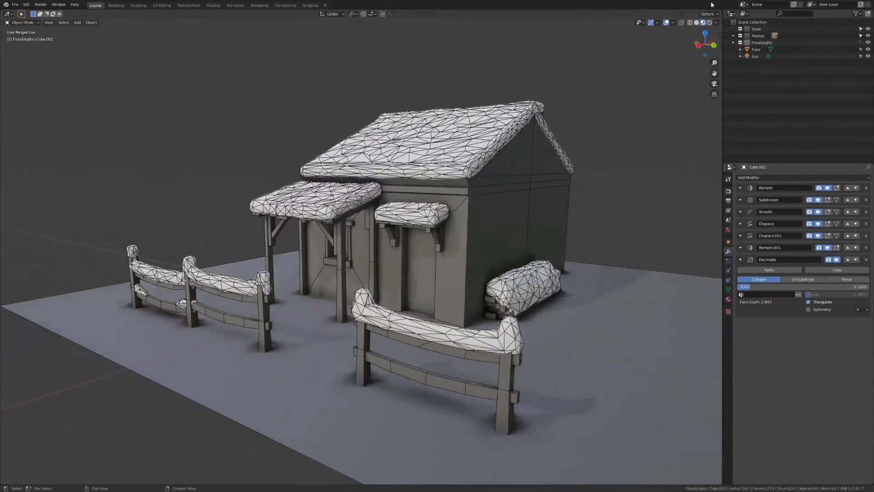
Step: Hide all viewport overlays for a clean view of the snowy cottage and save the file
click(666, 23)
middle_drag(533, 176, 454, 182)
click(451, 133)
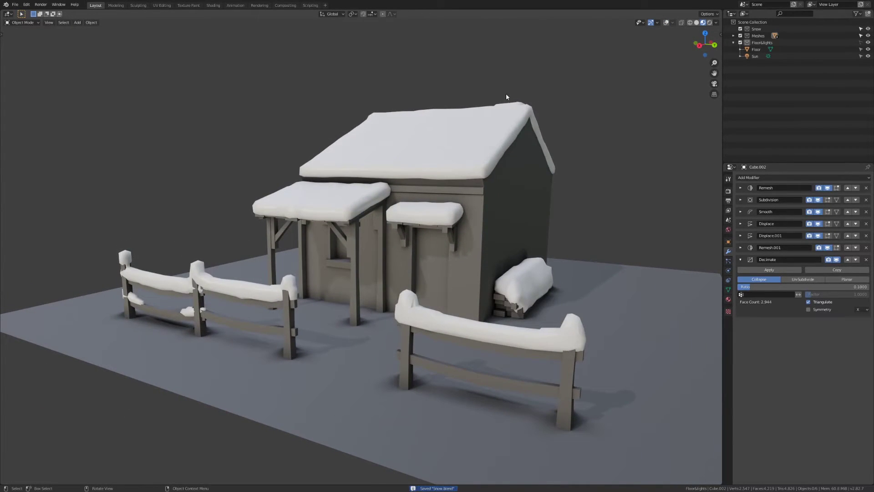